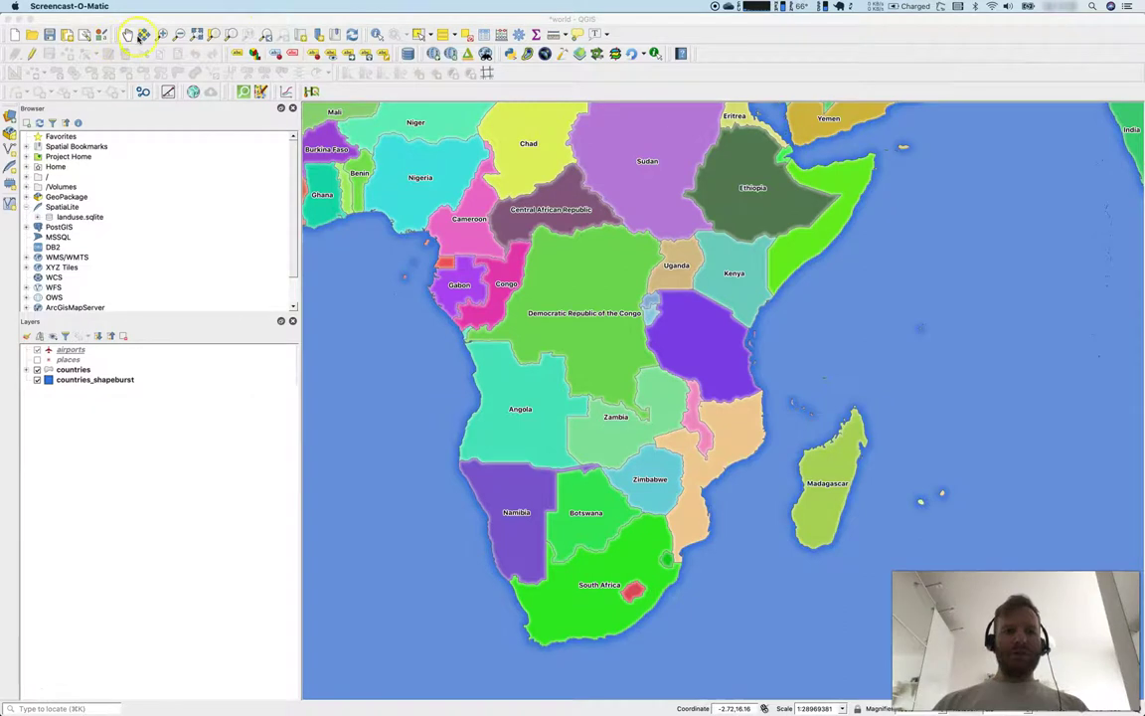
# Pan the QGIS world map north until North Africa and Arabia fill the view.
pyautogui.click(244, 107)
pyautogui.moveTo(500, 304); pyautogui.dragTo(524, 376)
pyautogui.moveTo(434, 275); pyautogui.dragTo(519, 396)
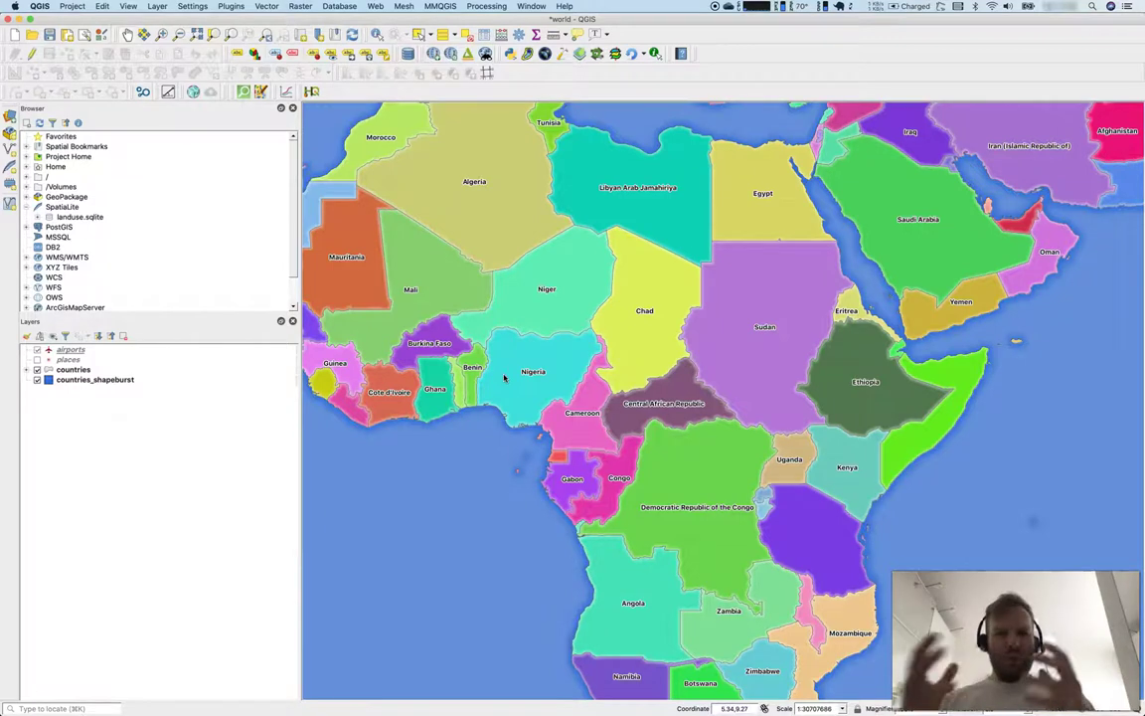
# Rerun sudo chown -R giving your user and group www-data the world folder, entering the password.
pyautogui.press('super+Tab')
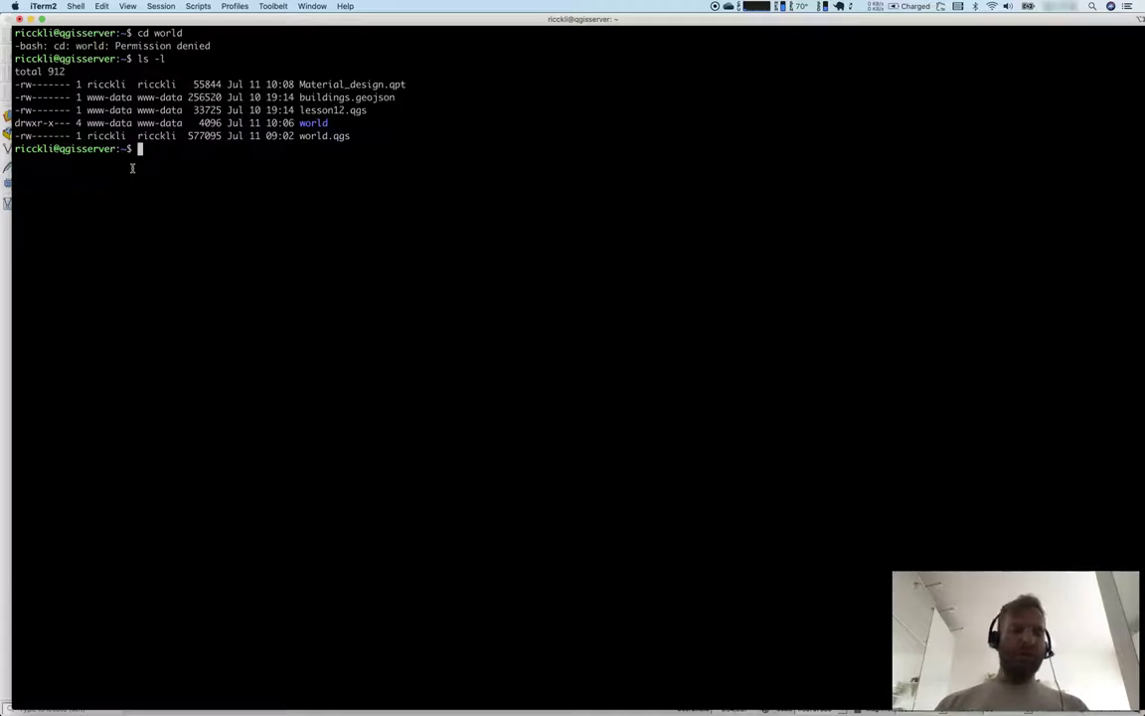
pyautogui.press('Up')
pyautogui.press('Up')
pyautogui.press('Up')
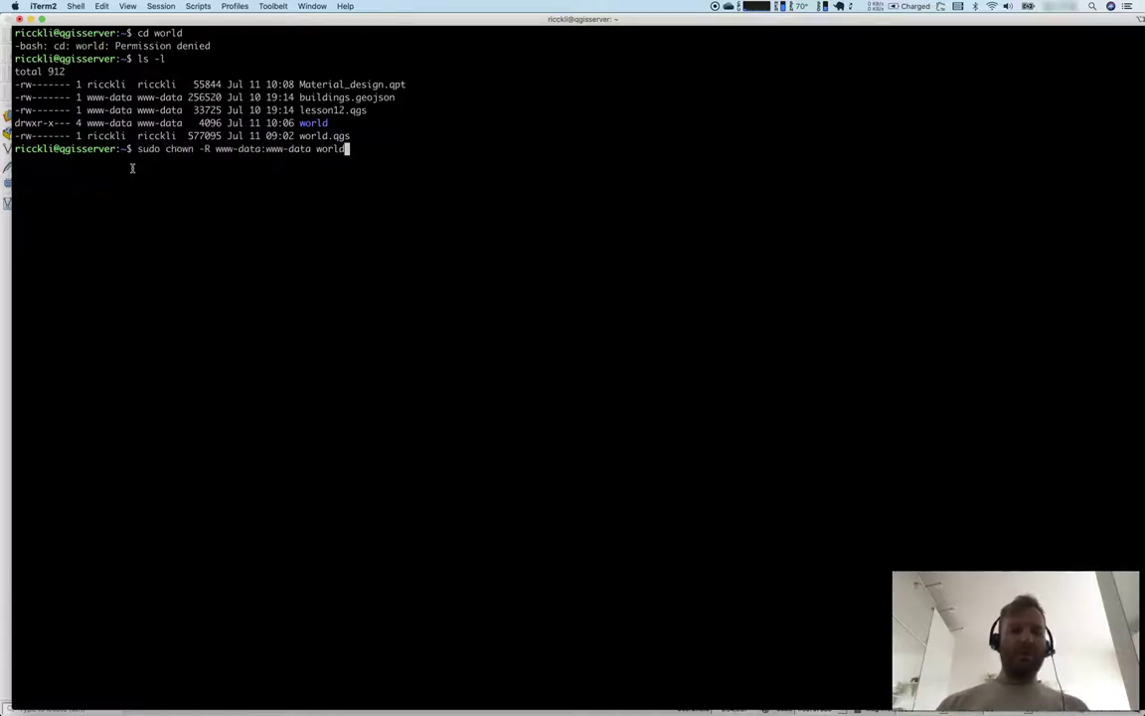
pyautogui.press('Up')
pyautogui.press('Up')
pyautogui.press('Up')
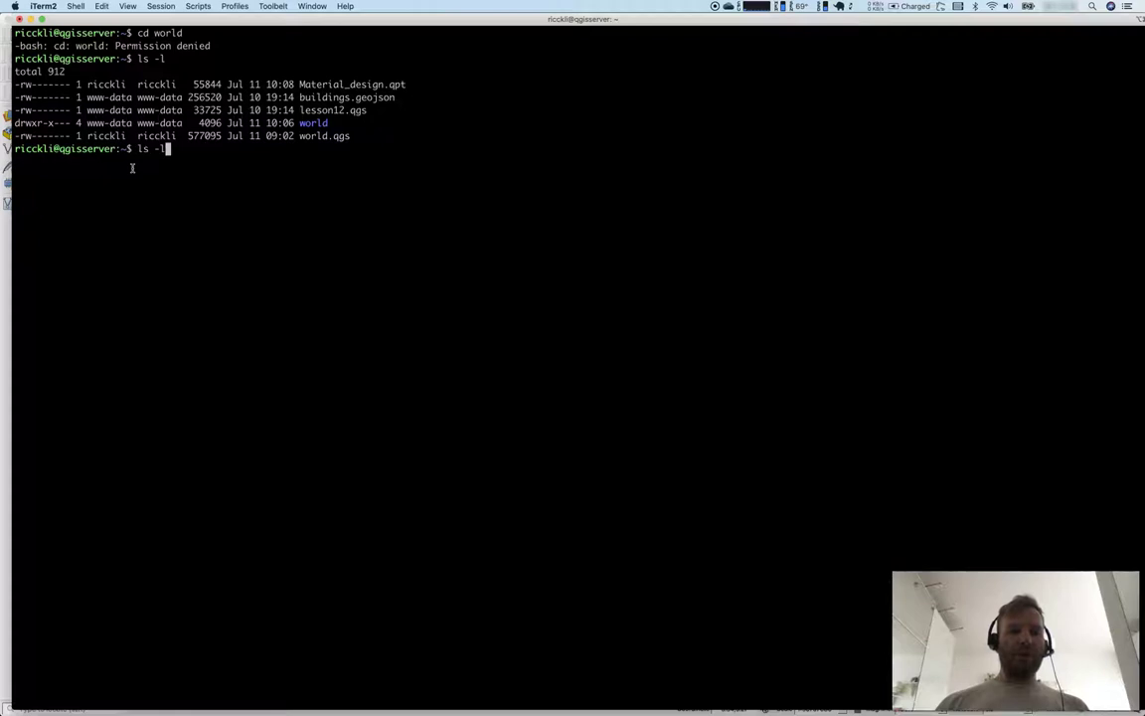
pyautogui.press('Up')
pyautogui.press('Up')
pyautogui.press('Return')
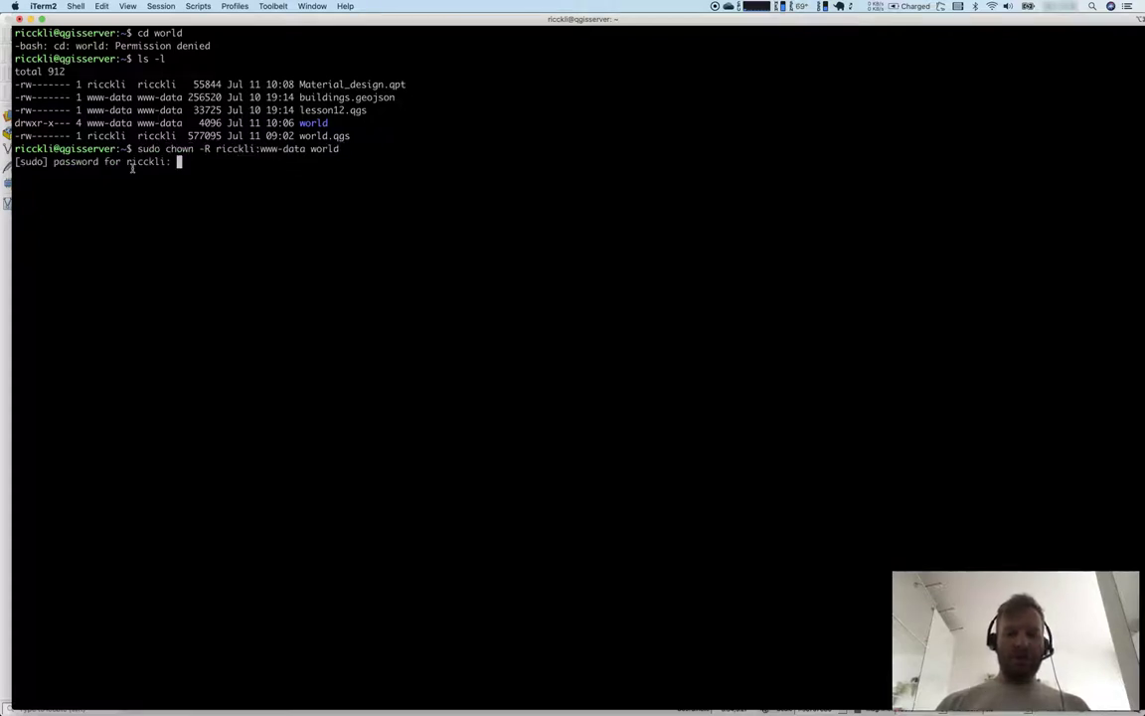
pyautogui.press('Return')
# Enter the world folder and list its files with ls -l.
pyautogui.press('Up')
pyautogui.press('Up')
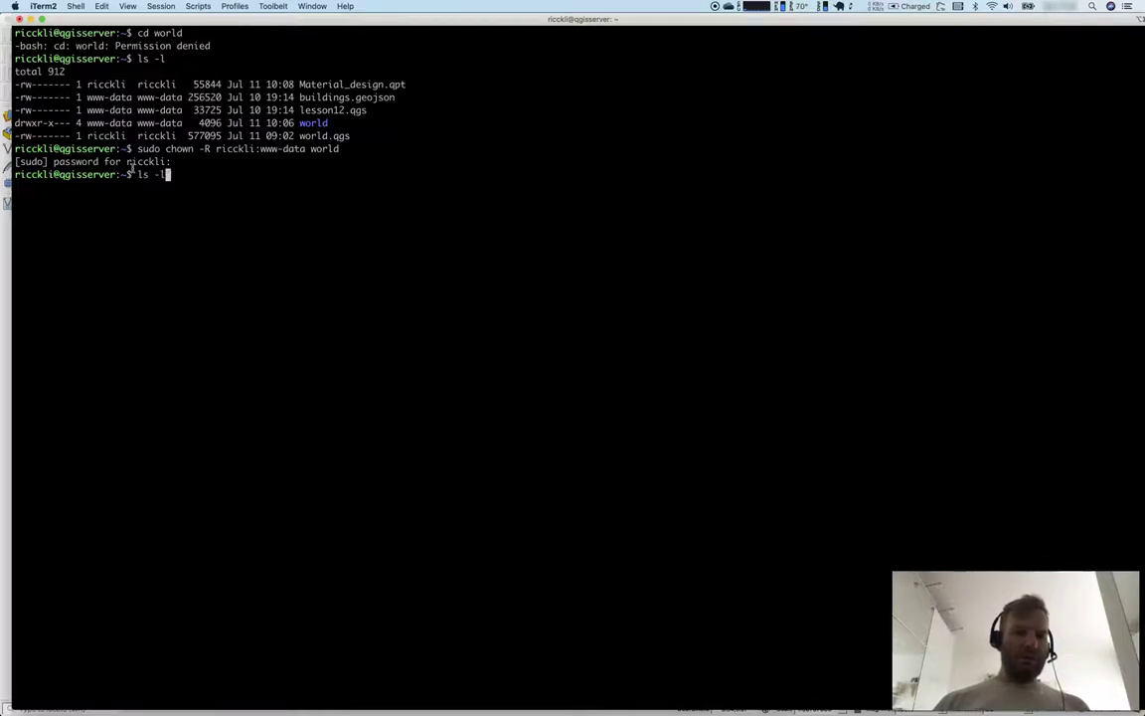
pyautogui.press('Return')
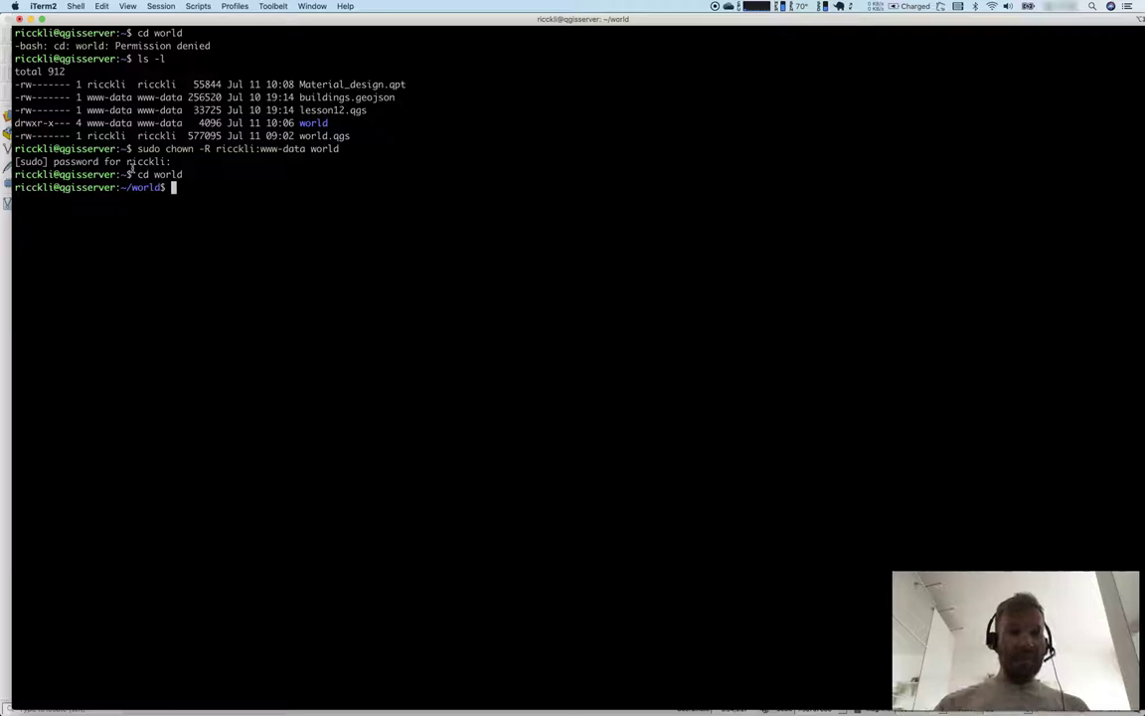
pyautogui.write('ls -l')
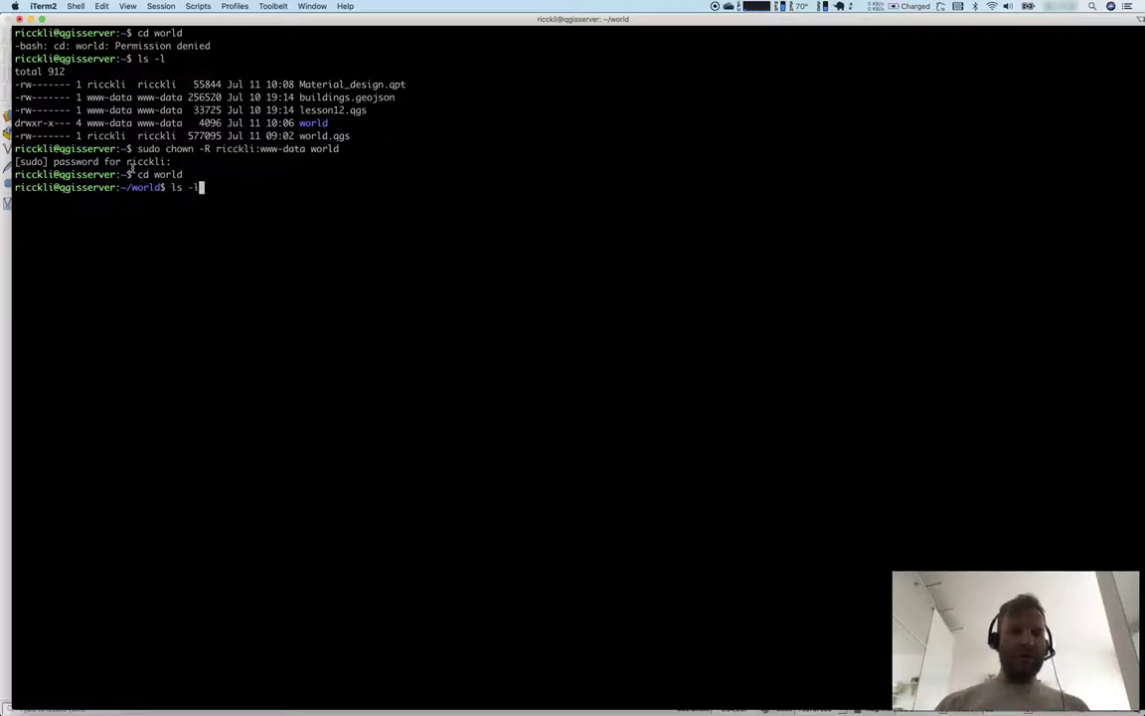
pyautogui.press('Return')
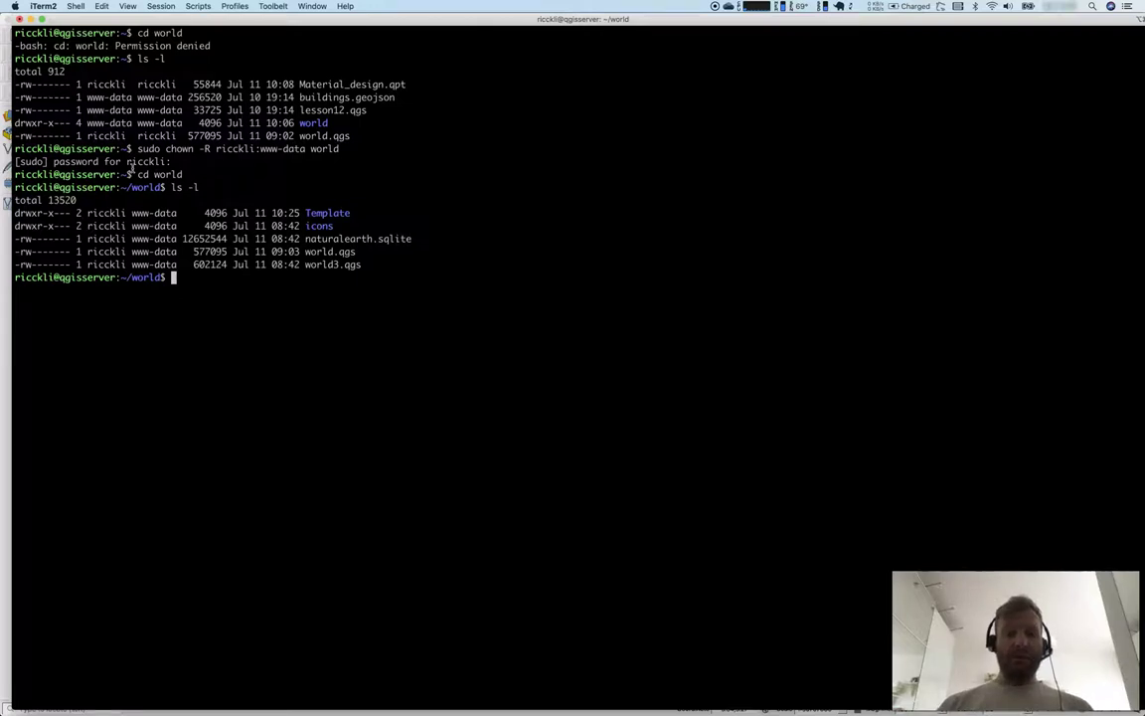
# Prepare the nano world.qgs command to edit the project file.
pyautogui.write('na')
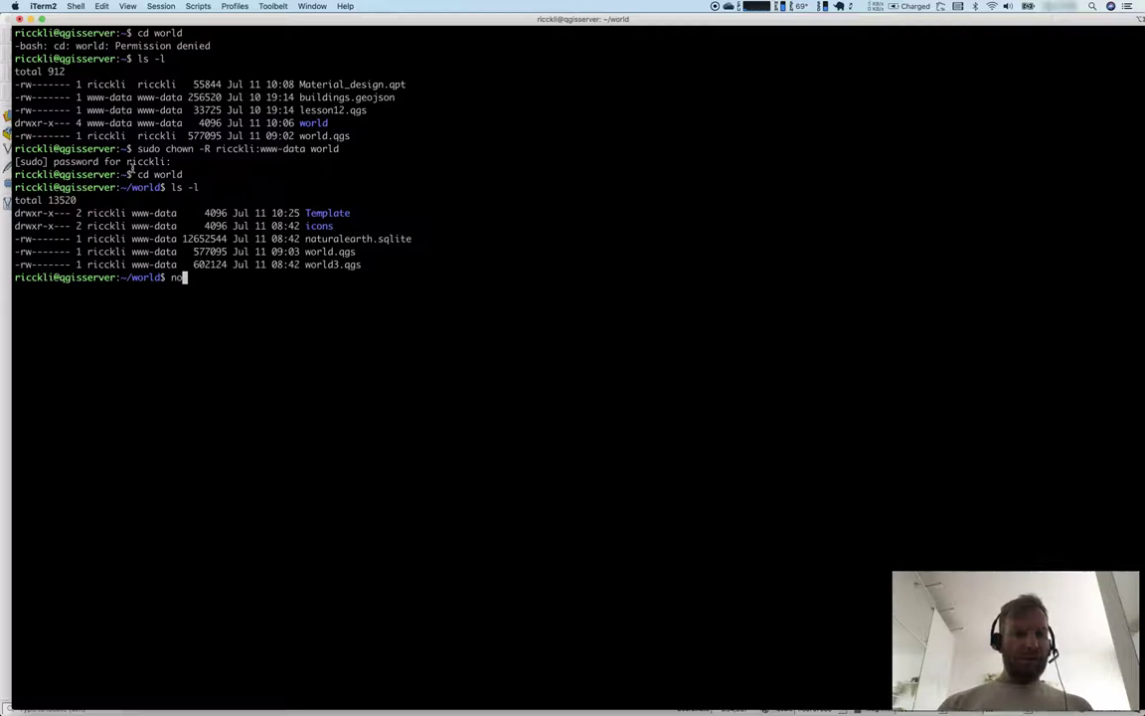
pyautogui.write('n')
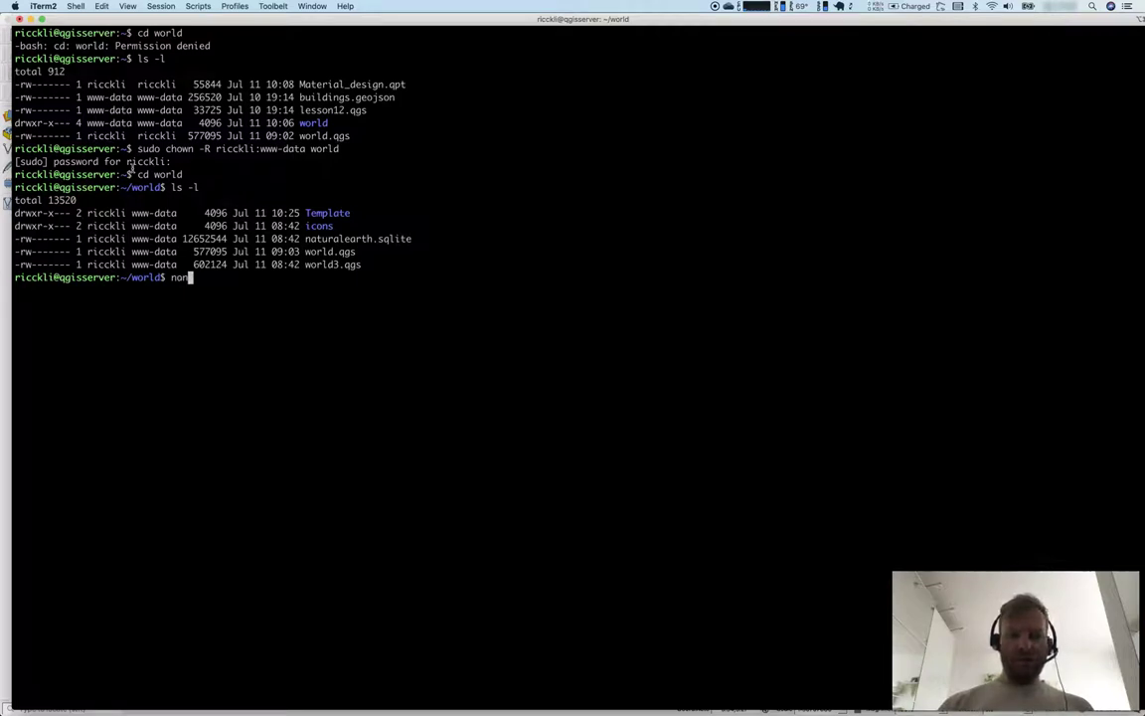
pyautogui.write('o world.')
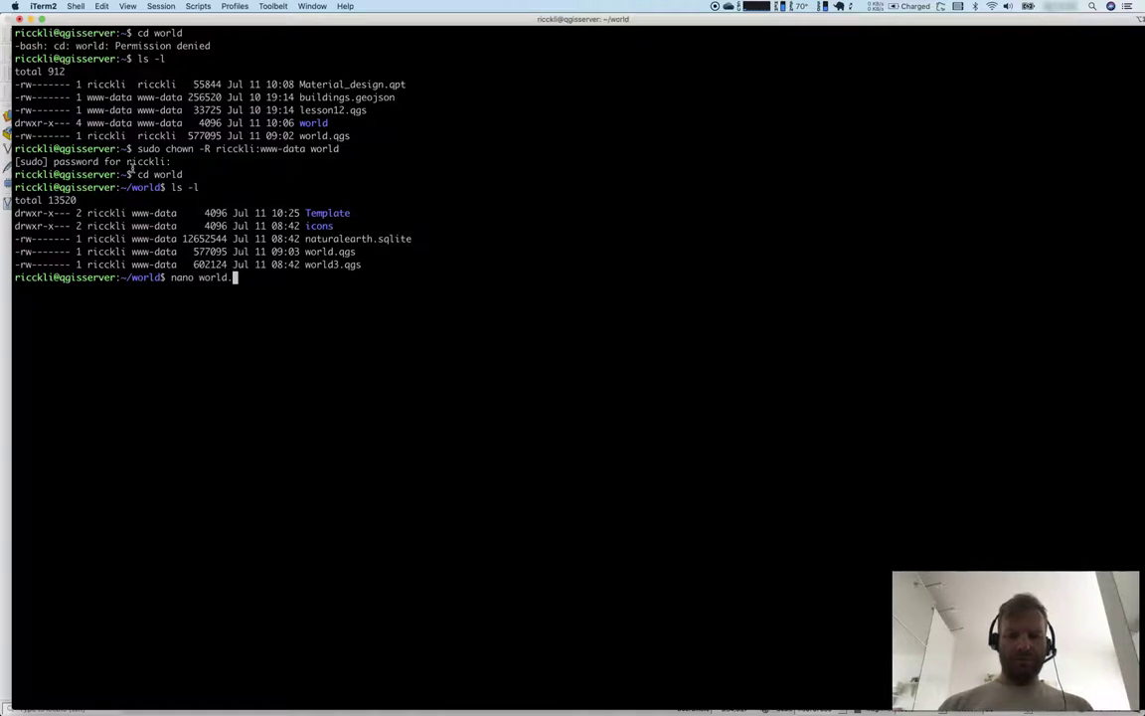
pyautogui.write('qgs')
# Open world.qgs in nano and move down to its layer-tree-layer entries.
pyautogui.press('Return')
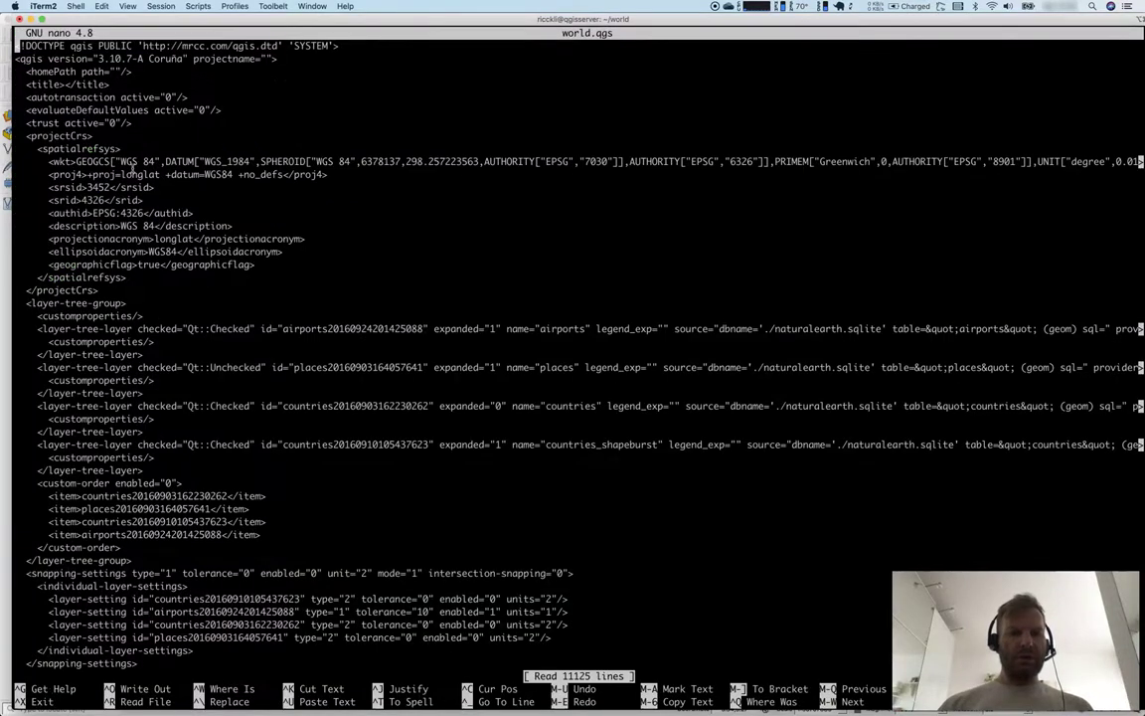
pyautogui.press('Down')
pyautogui.press('Down')
pyautogui.press('Down')
pyautogui.press('Down')
pyautogui.press('Down')
pyautogui.press('Down')
pyautogui.press('Down')
pyautogui.press('Down')
pyautogui.press('Down')
pyautogui.press('Down')
pyautogui.press('Down')
pyautogui.press('Down')
pyautogui.press('Down')
pyautogui.press('Down')
pyautogui.press('Down')
pyautogui.press('Down')
pyautogui.press('Down')
pyautogui.press('Down')
pyautogui.press('Down')
pyautogui.press('Down')
pyautogui.press('Down')
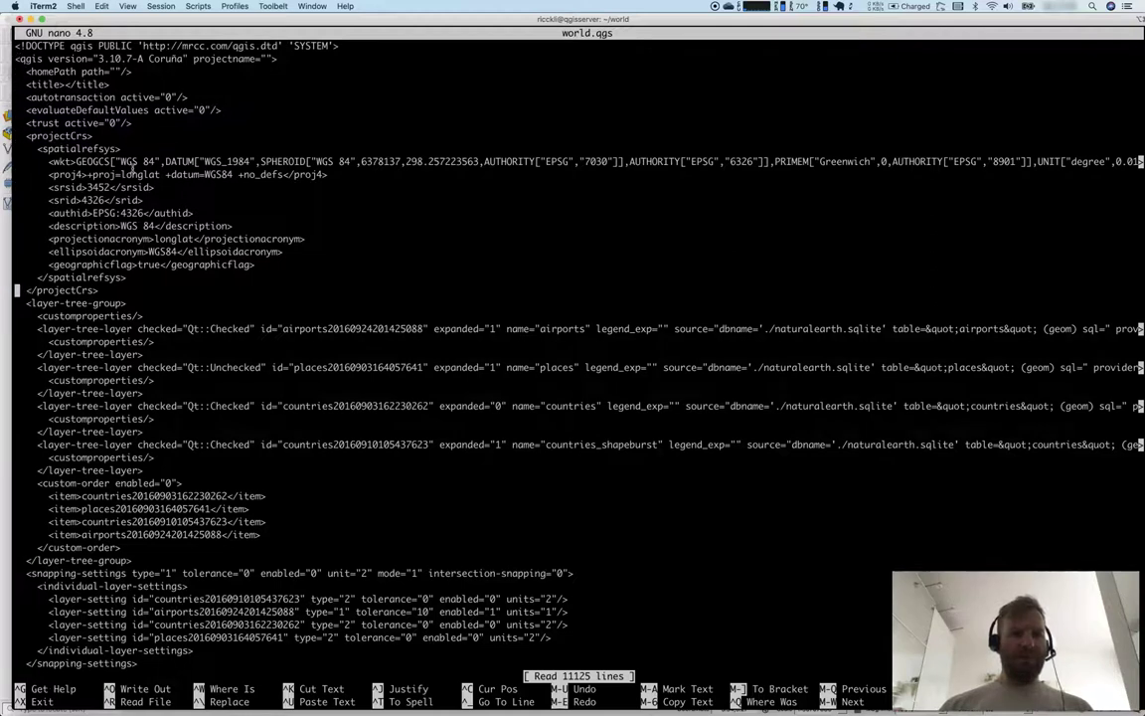
pyautogui.press('Down')
pyautogui.press('Down')
pyautogui.press('Down')
pyautogui.press('Down')
pyautogui.press('Down')
pyautogui.press('Down')
pyautogui.press('Down')
pyautogui.press('Down')
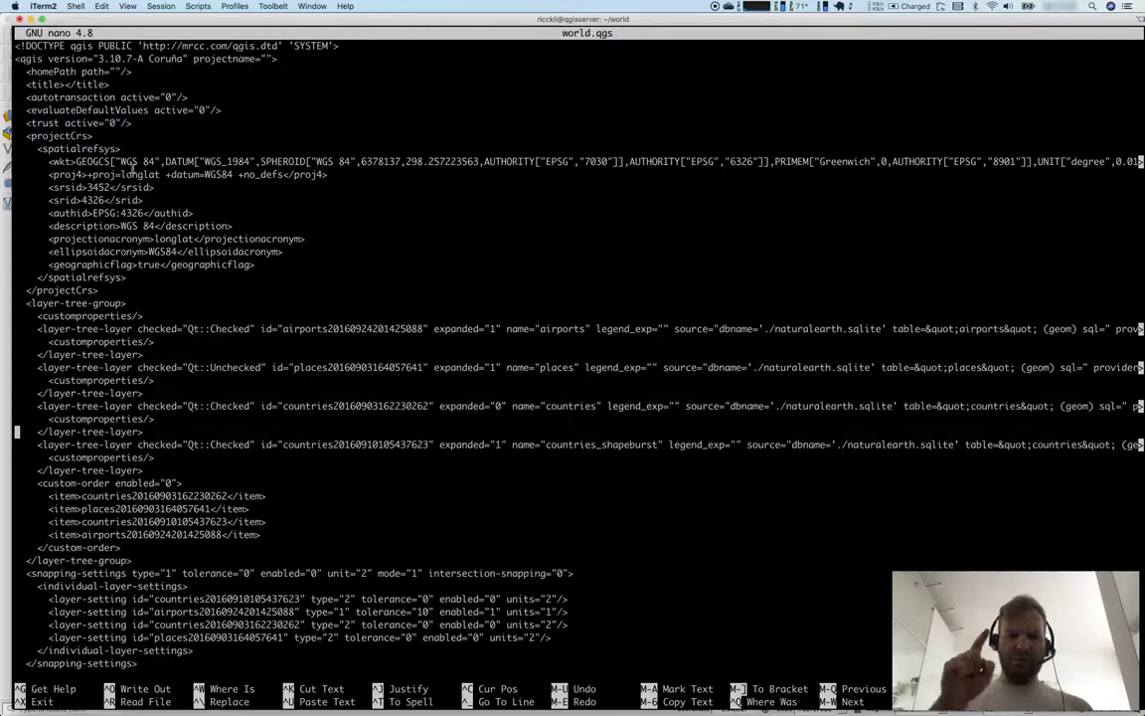
pyautogui.press('super+Tab')
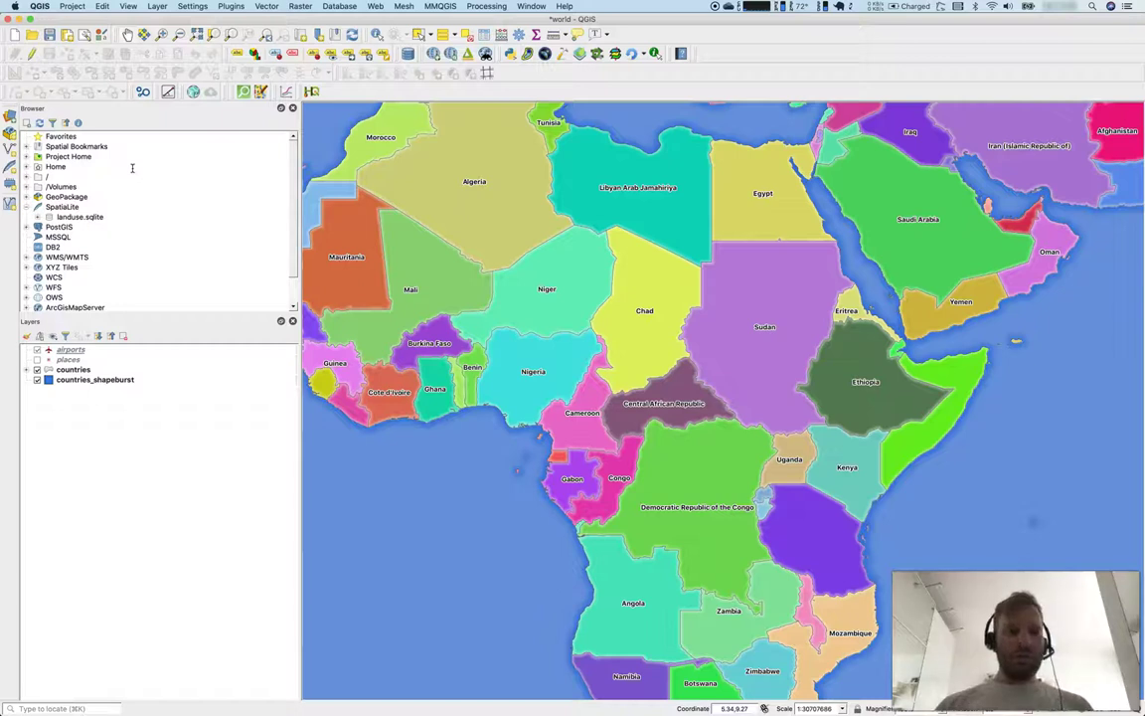
# Make the places layer visible in the Layers panel.
pyautogui.click(69, 352)
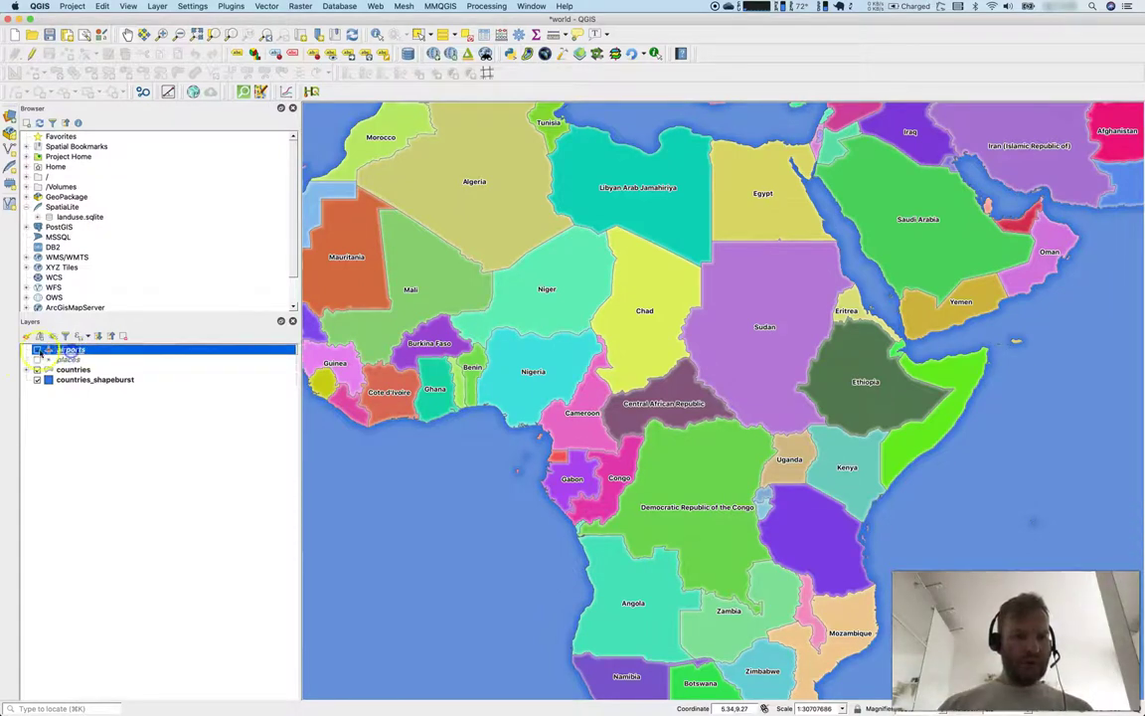
pyautogui.moveTo(61, 355); pyautogui.dragTo(59, 360)
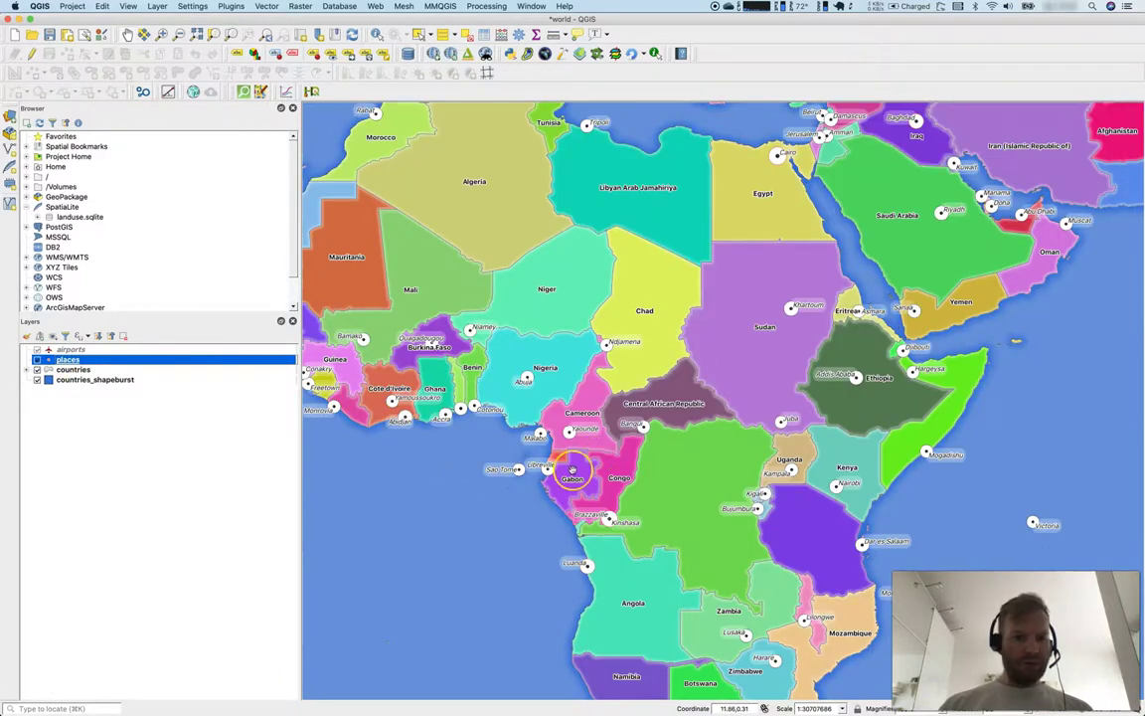
pyautogui.scroll(3, 573, 468)
pyautogui.scroll(-5, 573, 469)
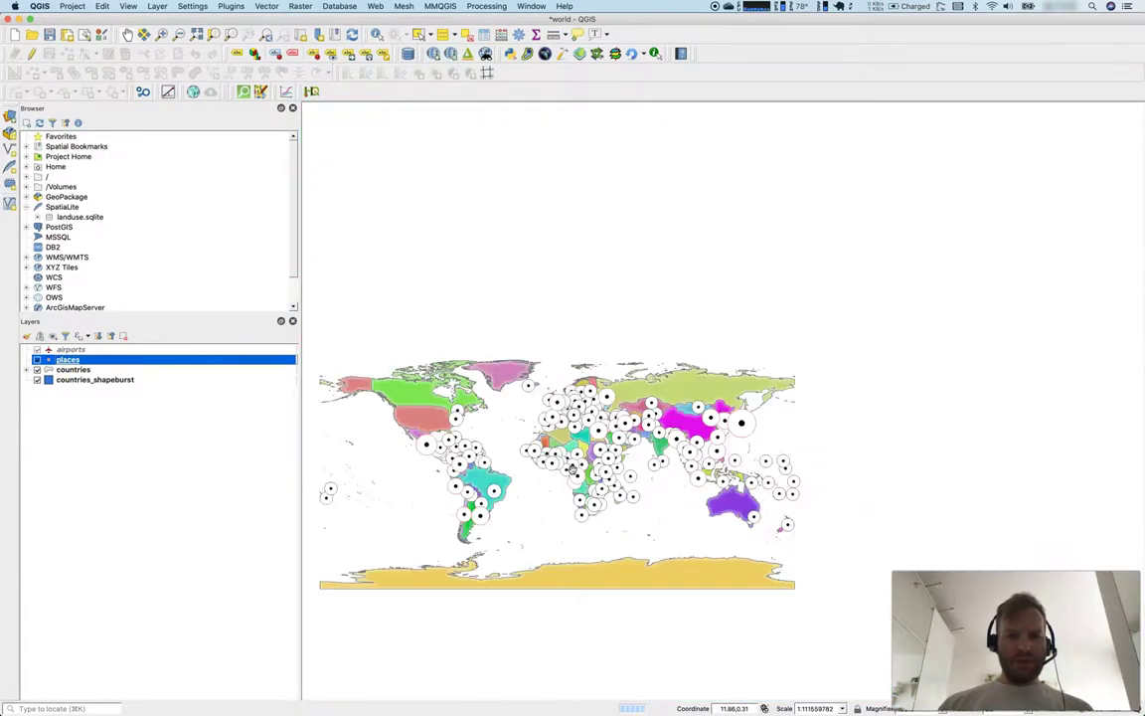
pyautogui.scroll(3, 548, 469)
pyautogui.scroll(-4, 548, 470)
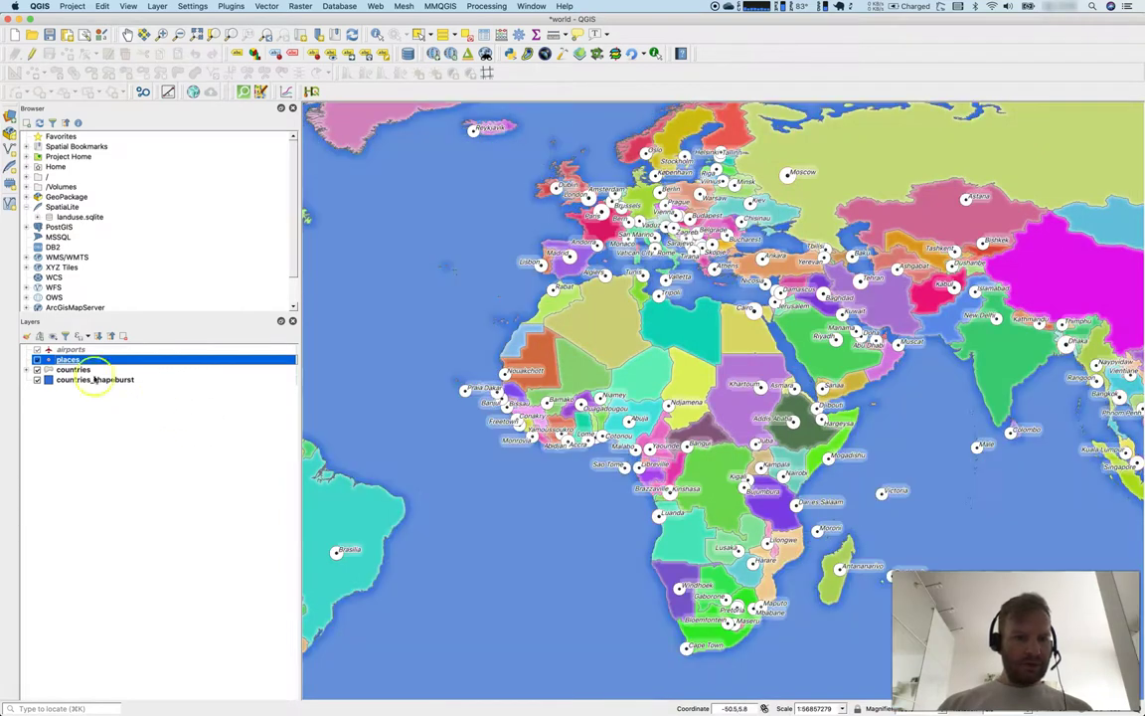
# Inspect the airports and places layer properties, closing them without changes.
pyautogui.click(70, 350)
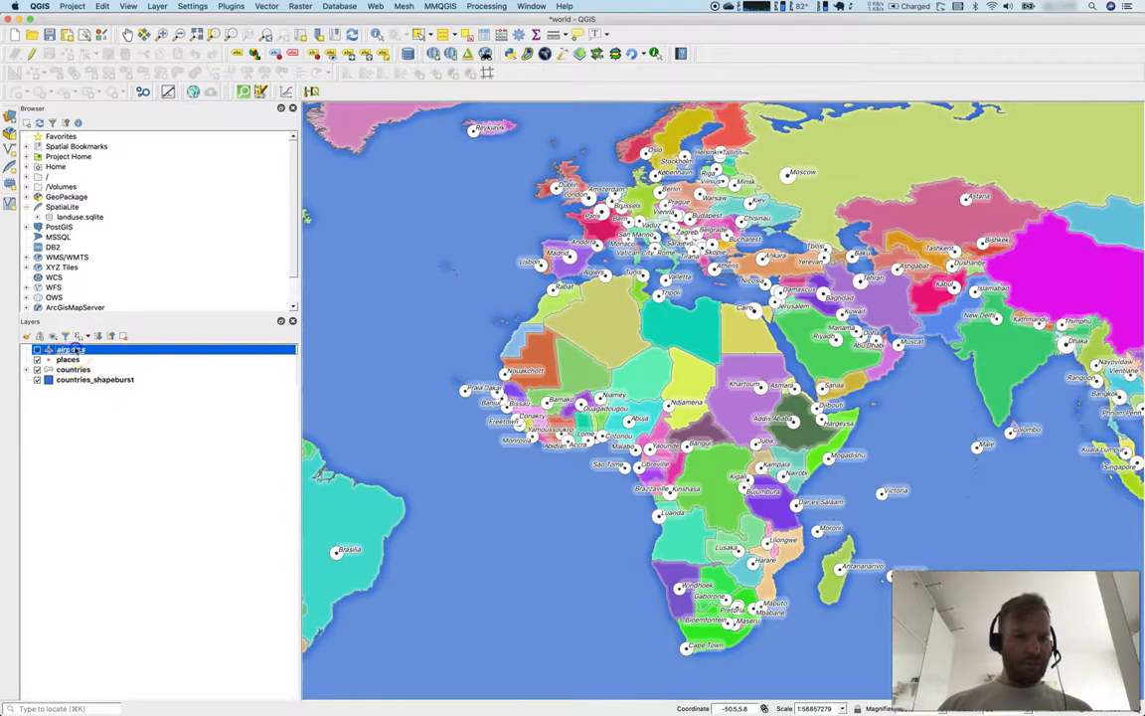
pyautogui.doubleClick(73, 350)
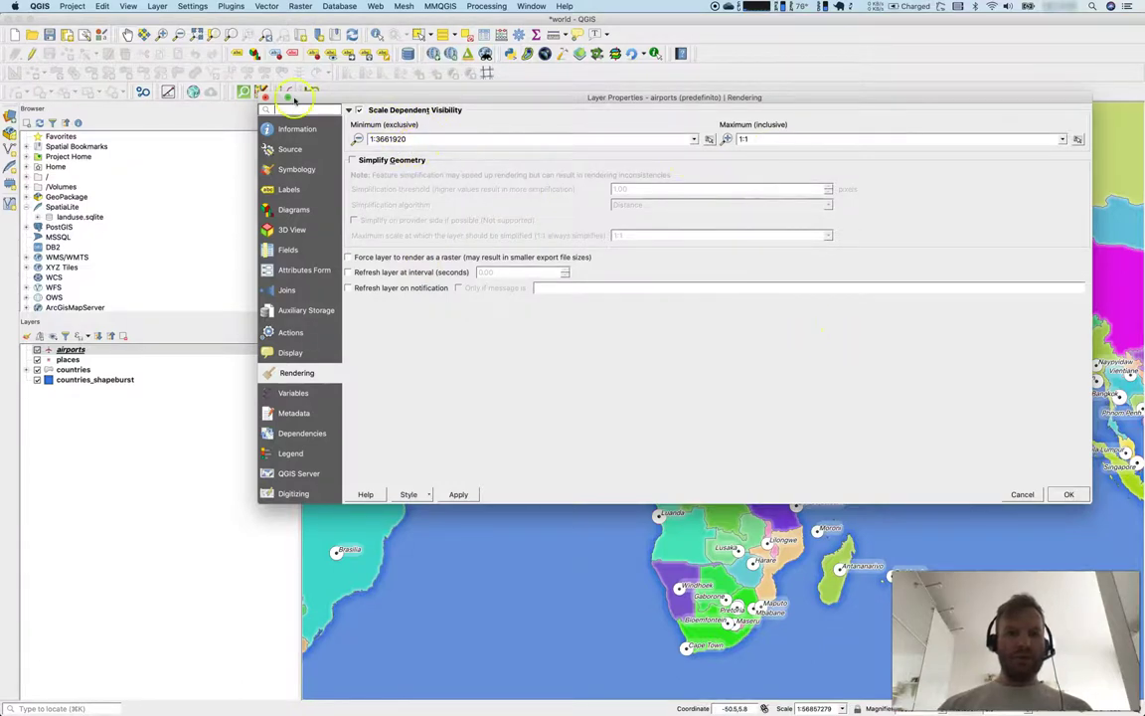
pyautogui.click(265, 96)
pyautogui.doubleClick(140, 361)
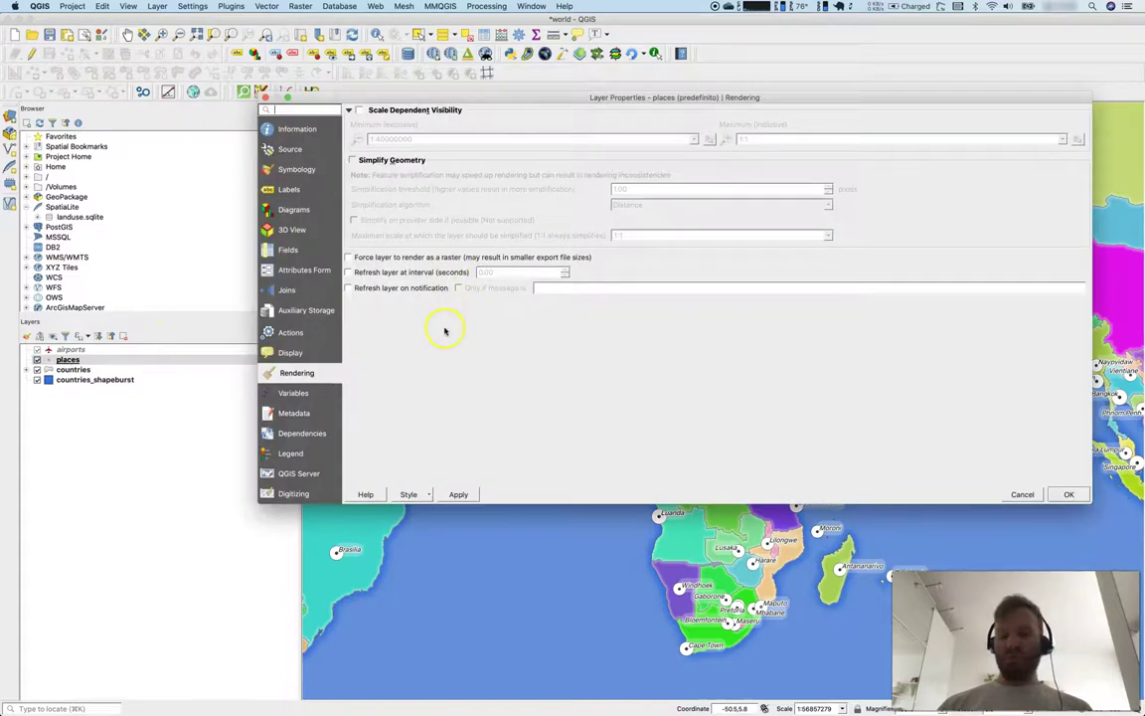
pyautogui.click(1014, 498)
# Toggle the places layer off and back on.
pyautogui.click(131, 478)
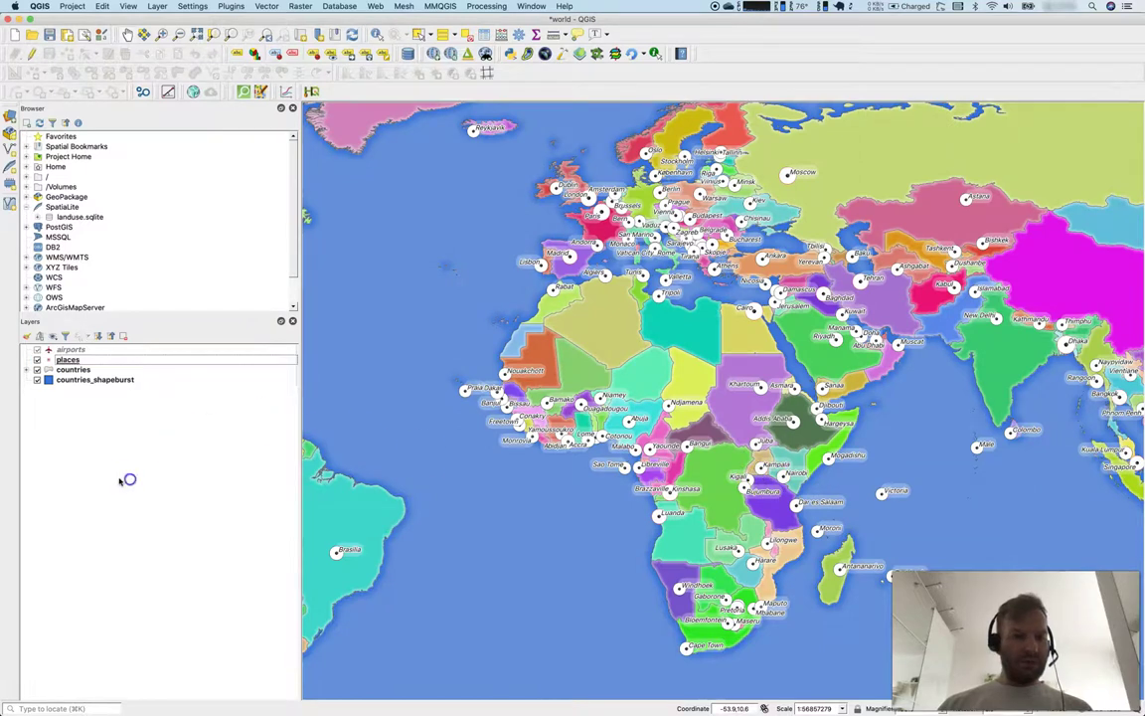
pyautogui.click(37, 358)
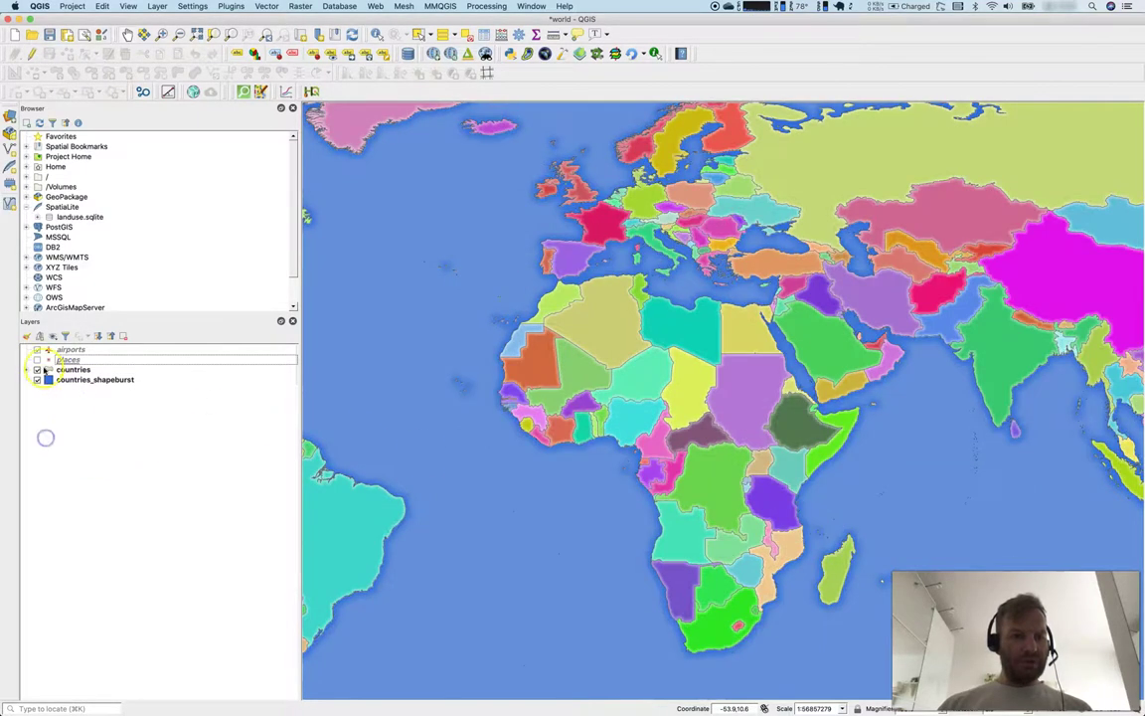
pyautogui.click(37, 359)
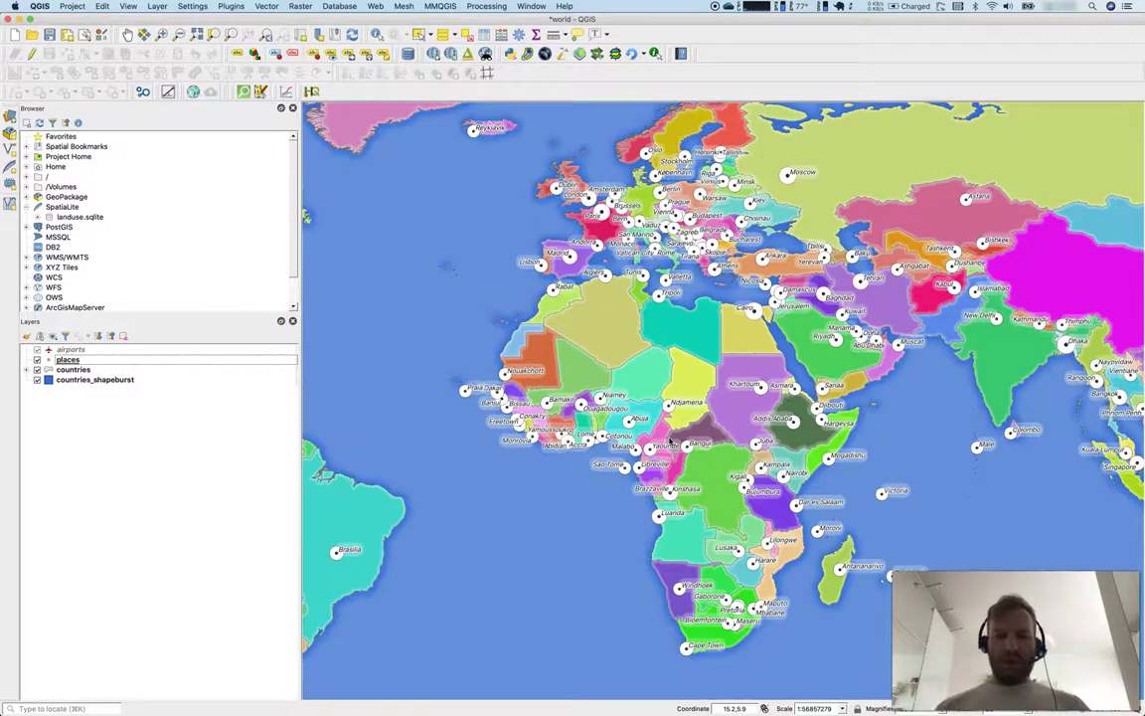
# Close nano and edit the recalled chown command to give www-data ownership of world.
pyautogui.press('super+Tab')
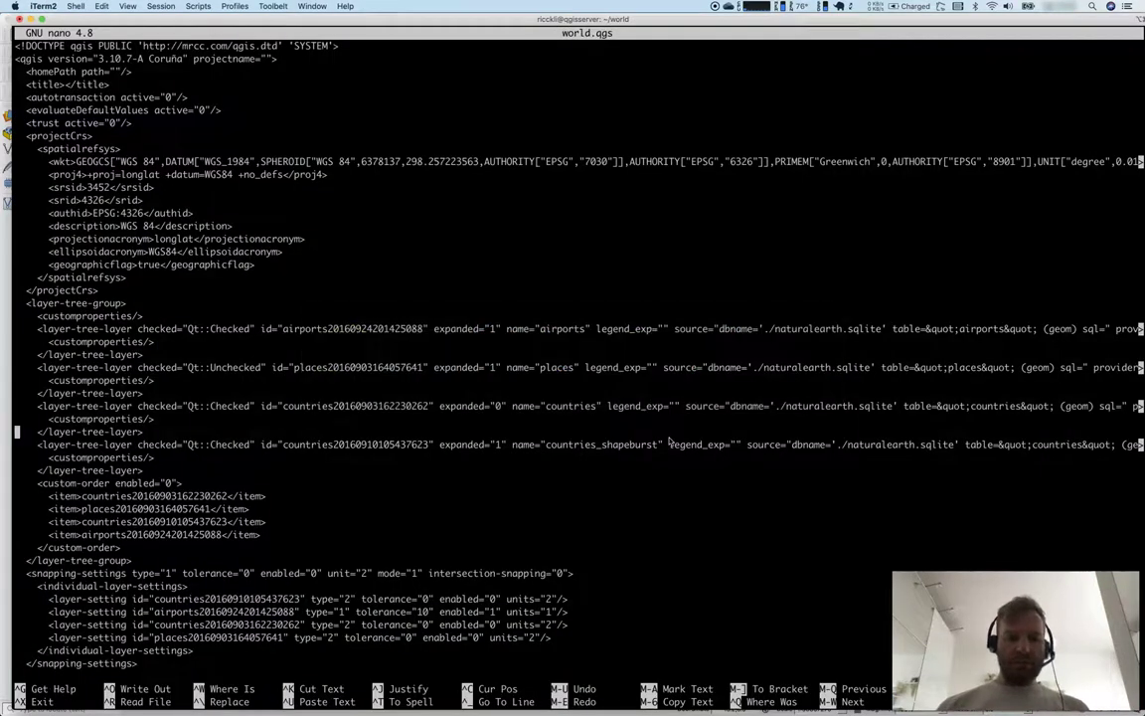
pyautogui.hotkey('ctrl', 'x')
pyautogui.press('Up')
pyautogui.press('Up')
pyautogui.press('Up')
pyautogui.press('Up')
pyautogui.press('Left')
pyautogui.press('Left')
pyautogui.press('Left')
pyautogui.press('Left')
pyautogui.press('Left')
pyautogui.press('Left')
pyautogui.press('Left')
pyautogui.press('Left')
pyautogui.press('Left')
pyautogui.press('Left')
pyautogui.press('Left')
pyautogui.press('Left')
pyautogui.press('Left')
pyautogui.press('Left')
pyautogui.press('BackSpace')
pyautogui.press('BackSpace')
pyautogui.press('BackSpace')
pyautogui.press('BackSpace')
pyautogui.press('BackSpace')
pyautogui.press('BackSpace')
pyautogui.press('BackSpace')
pyautogui.write('www')
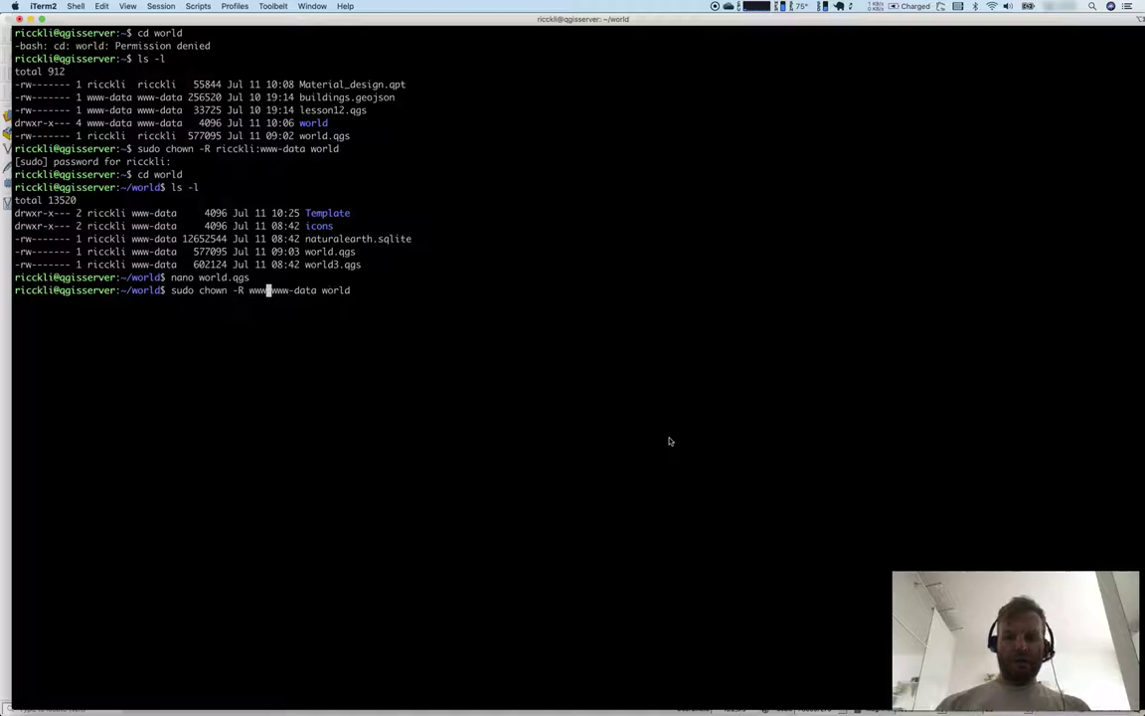
pyautogui.write('-data:')
pyautogui.press('Right')
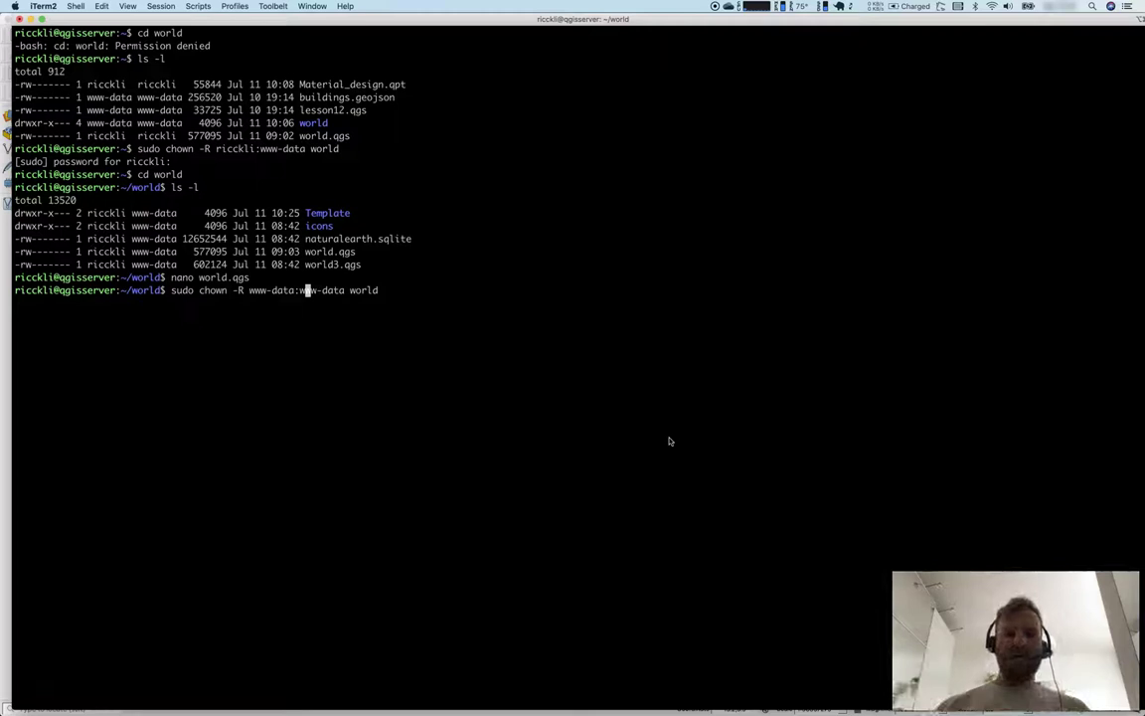
pyautogui.press('Return')
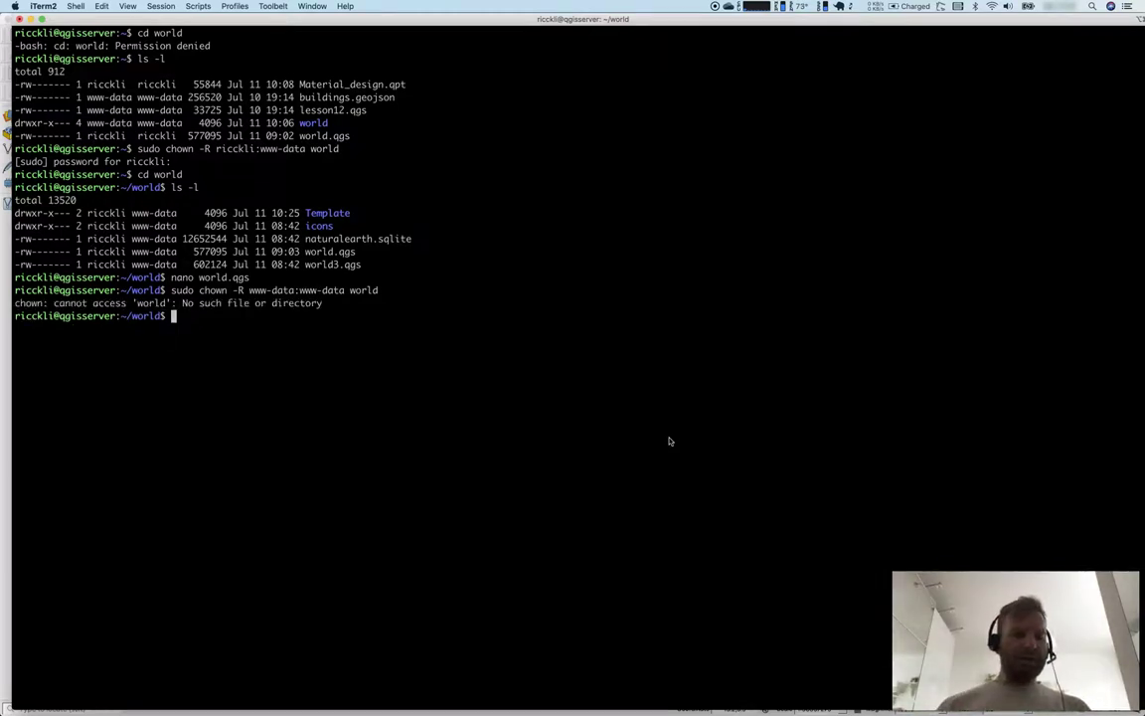
# From the home directory, run sudo chown -R www-data:www-data world.
pyautogui.write('cd ..')
pyautogui.press('Return')
pyautogui.press('Up')
pyautogui.press('Up')
pyautogui.press('Return')
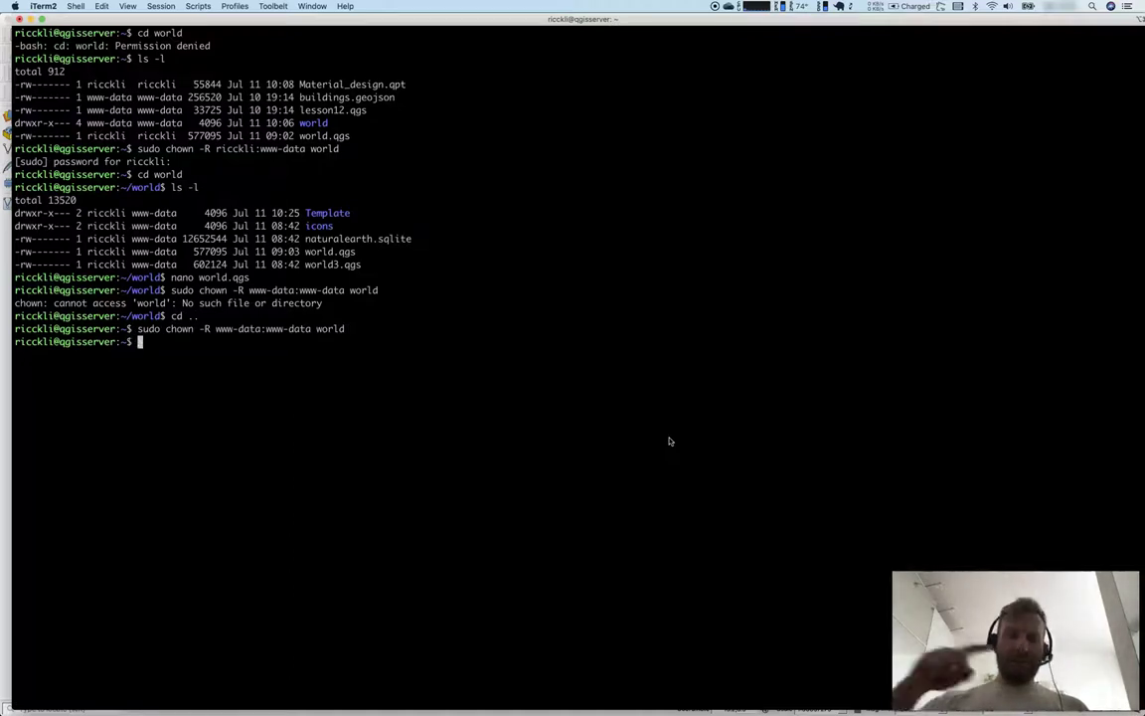
pyautogui.press('super+Tab')
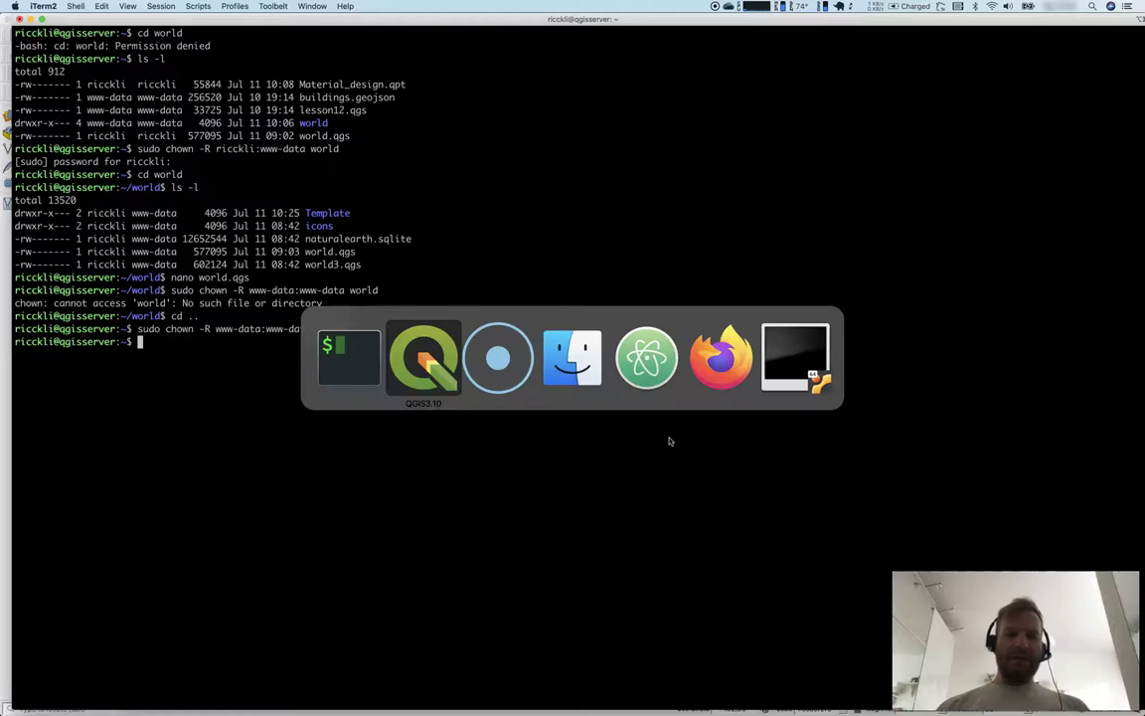
# Reload the GetCapabilities page in Firefox, copy its URL, and scroll to the Layer sections.
pyautogui.press('super+Tab')
pyautogui.press('super+Tab')
pyautogui.press('super+Tab')
pyautogui.press('super+Tab')
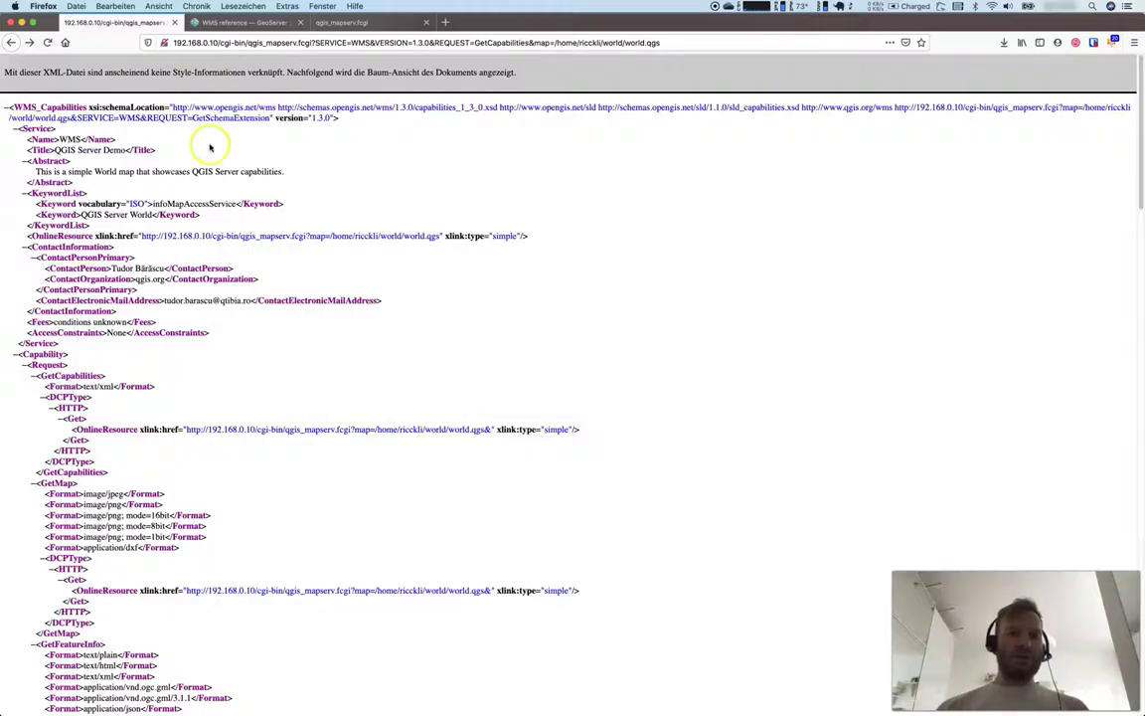
pyautogui.press('super+r')
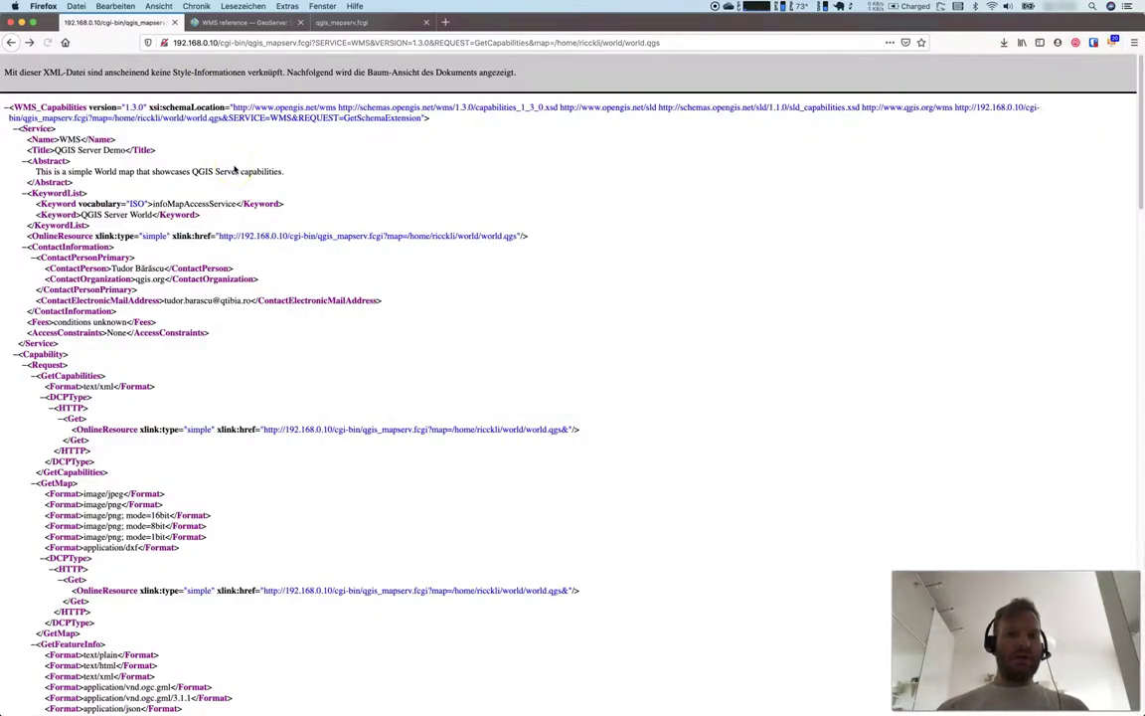
pyautogui.click(238, 42)
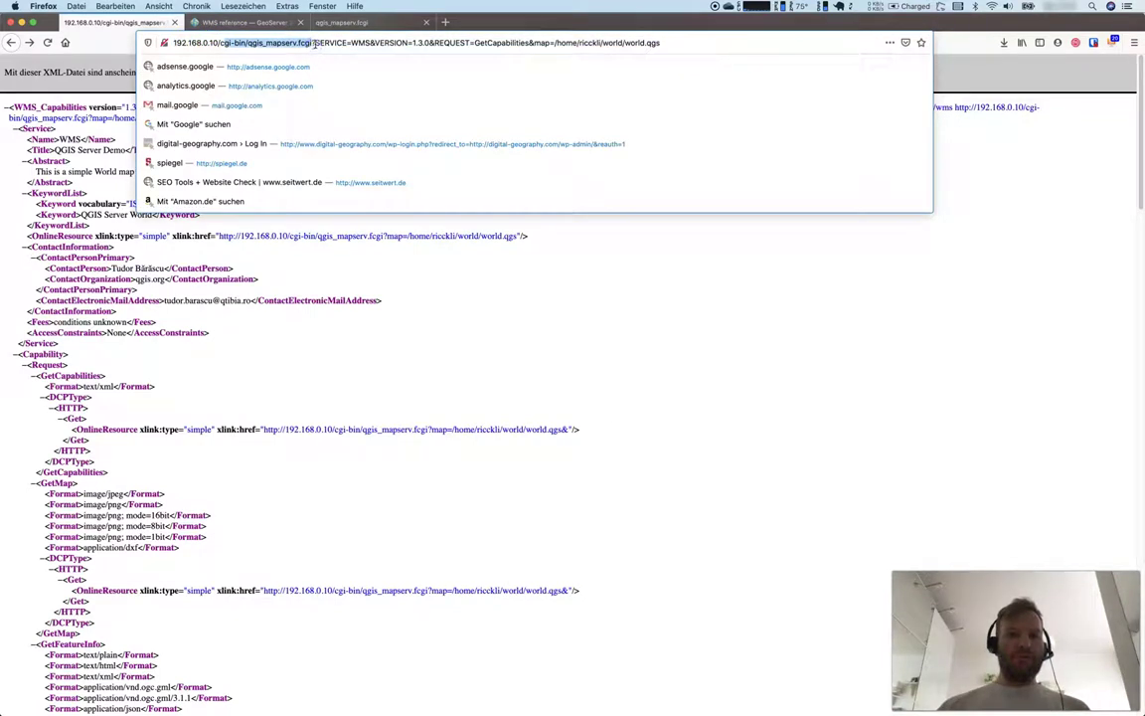
pyautogui.click(352, 43)
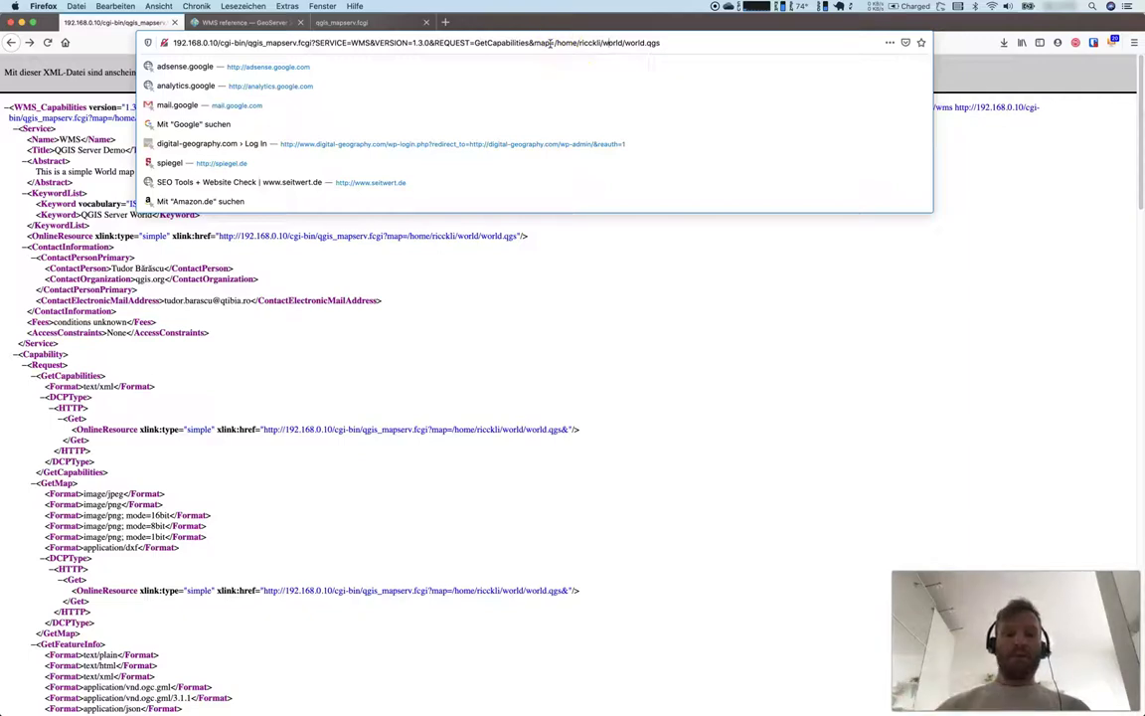
pyautogui.click(449, 302)
pyautogui.scroll(-10, 458, 319)
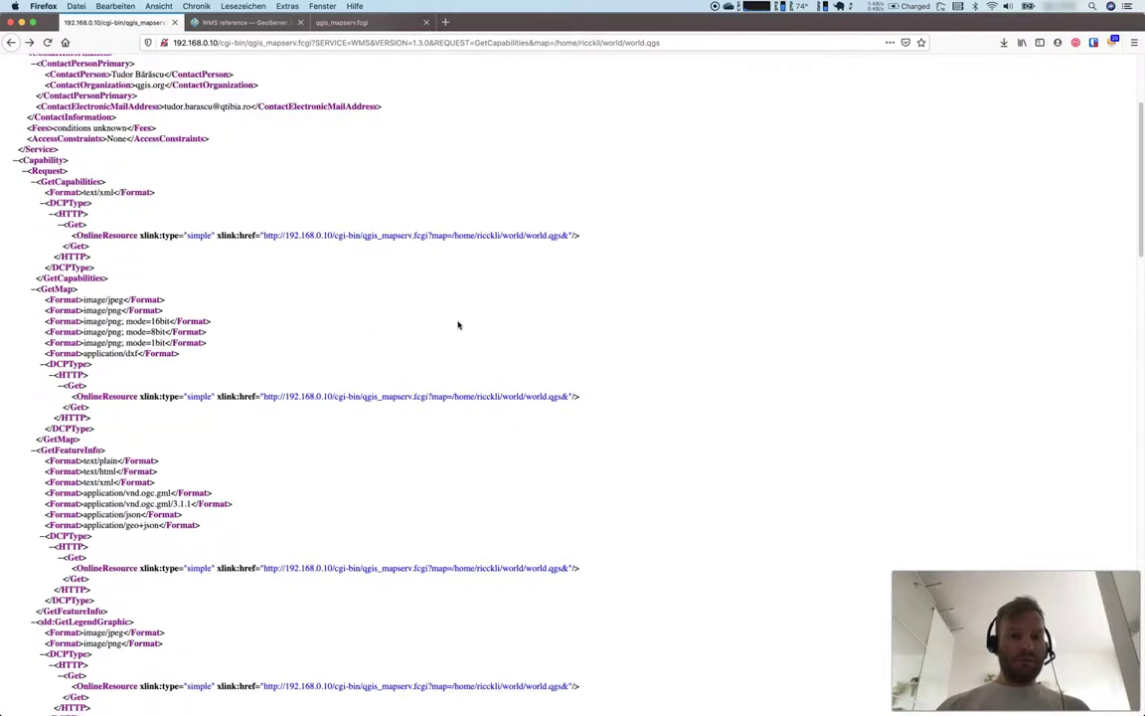
pyautogui.scroll(-10, 459, 324)
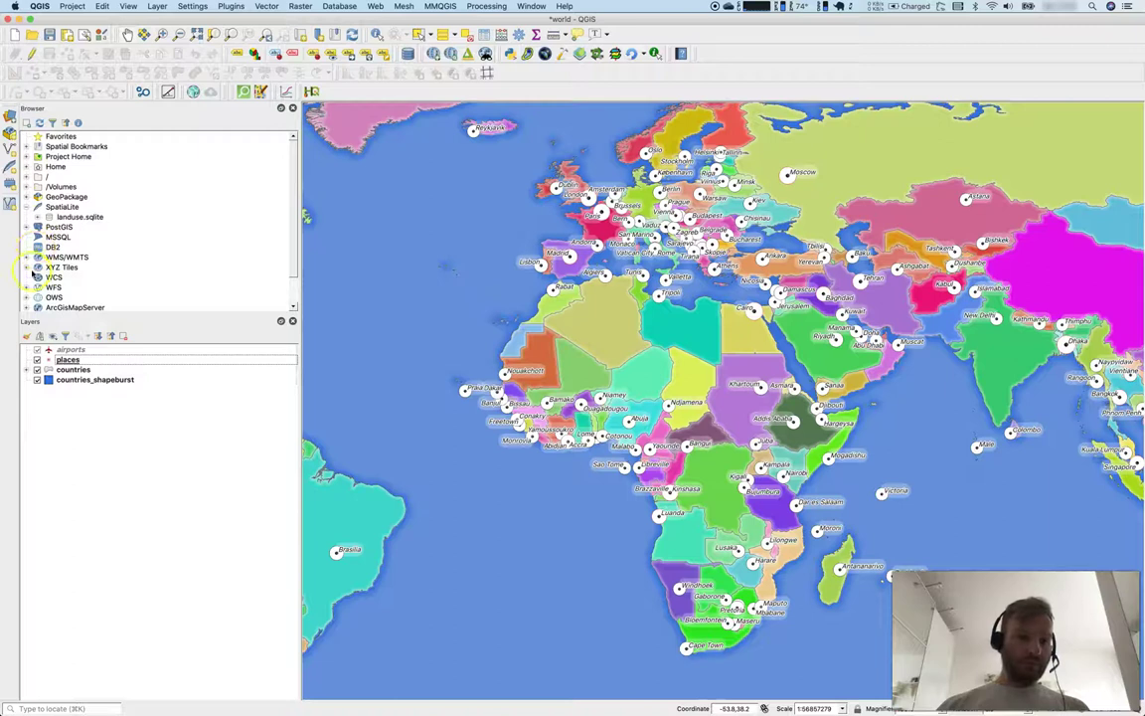
# Create a WMS/WMTS connection named 'new world' using the pasted GetCapabilities URL.
pyautogui.rightClick(66, 256)
pyautogui.click(89, 261)
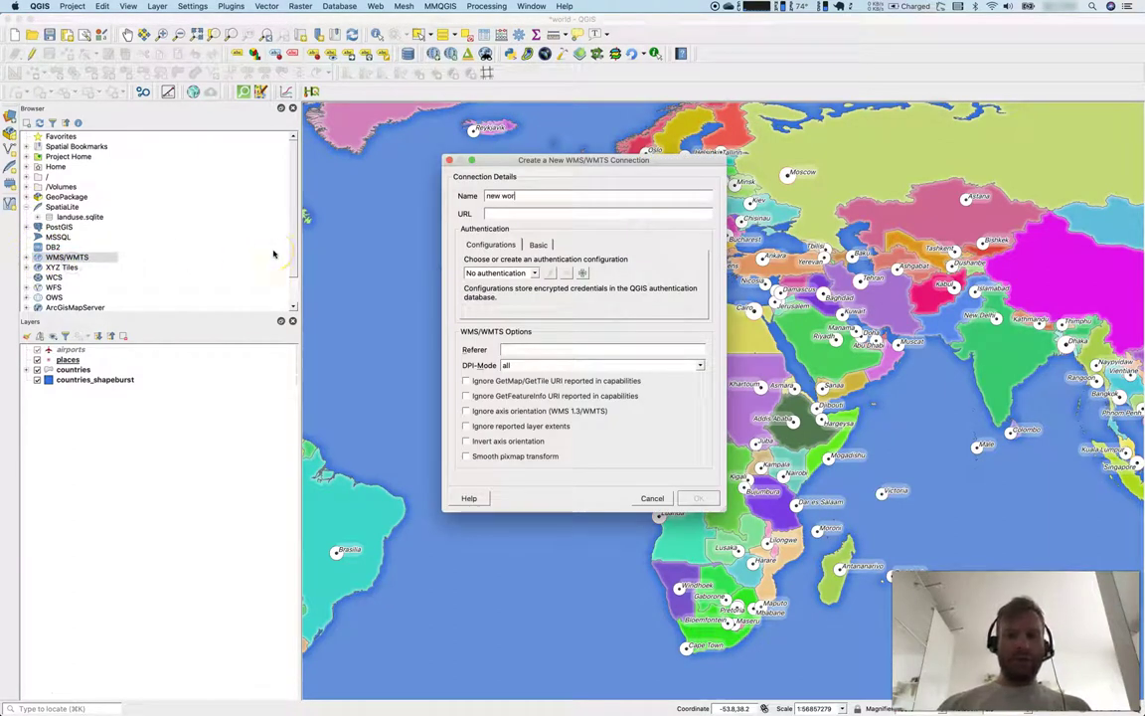
pyautogui.press('super+v')
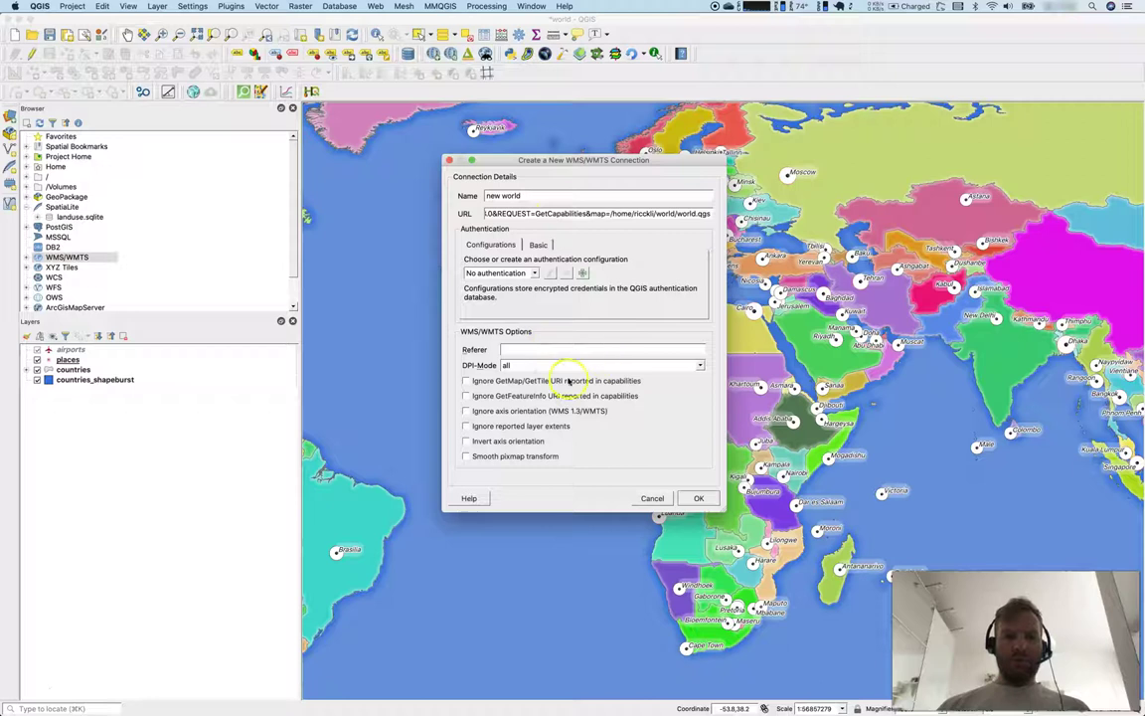
pyautogui.click(694, 498)
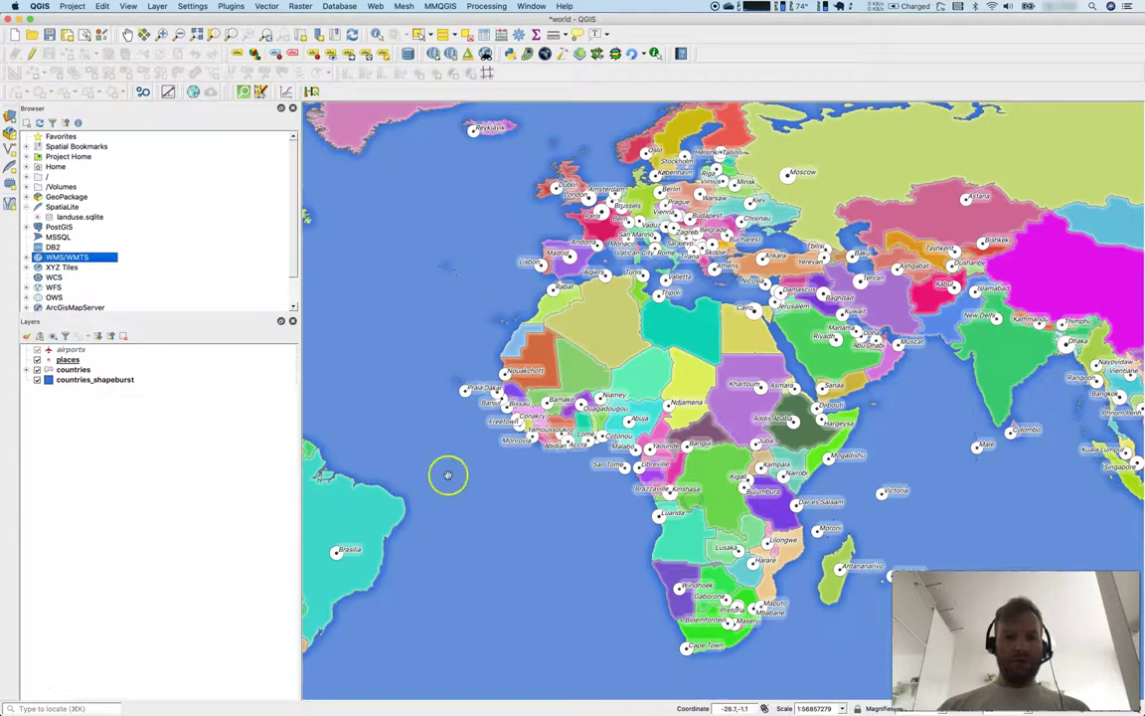
# Expand new world to list airports, countries, countries_shapeburst and places, then start a new project without saving.
pyautogui.click(27, 257)
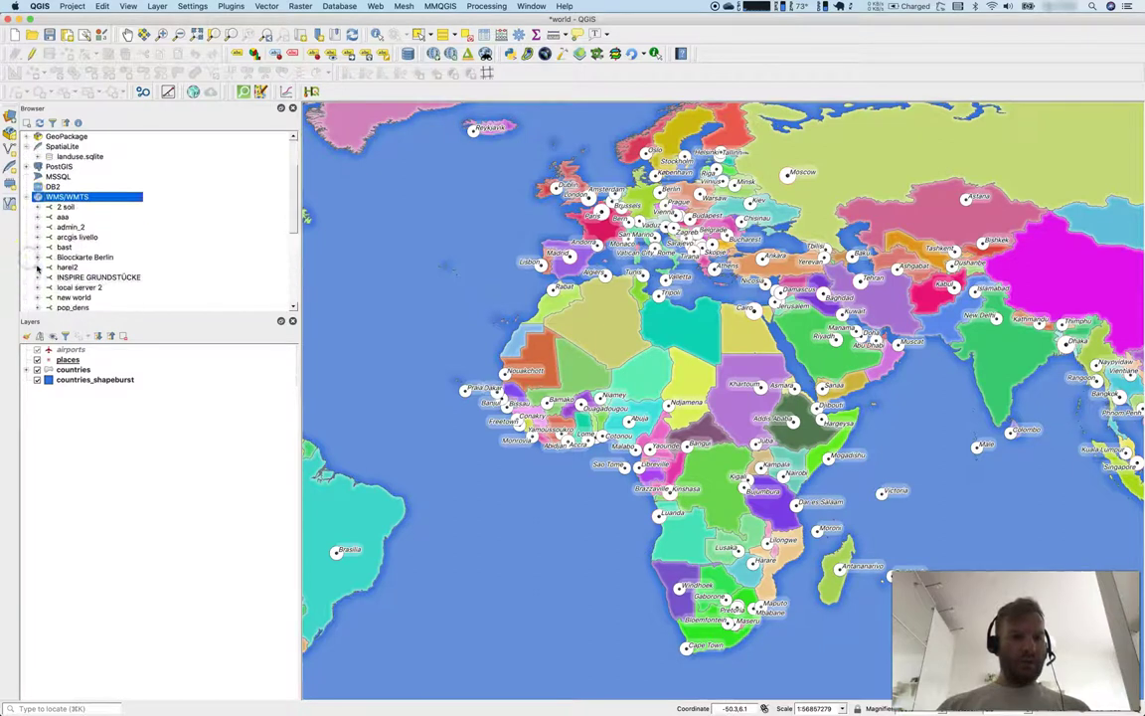
pyautogui.scroll(-3, 39, 269)
pyautogui.click(36, 176)
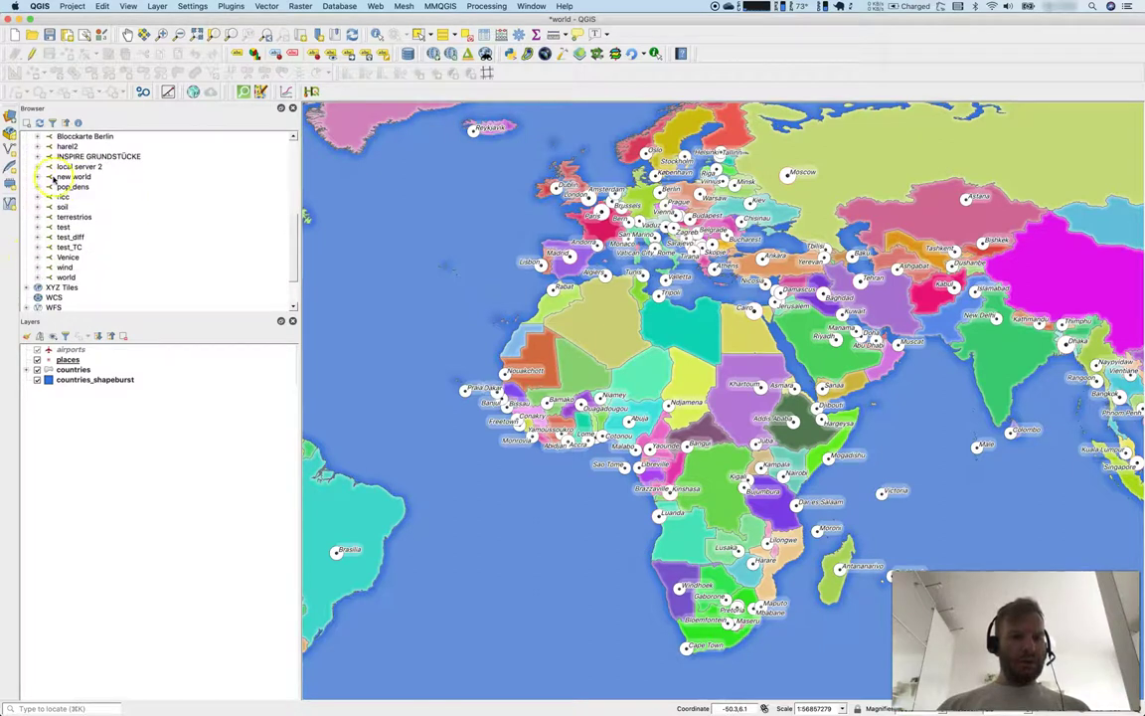
pyautogui.click(57, 186)
pyautogui.click(49, 186)
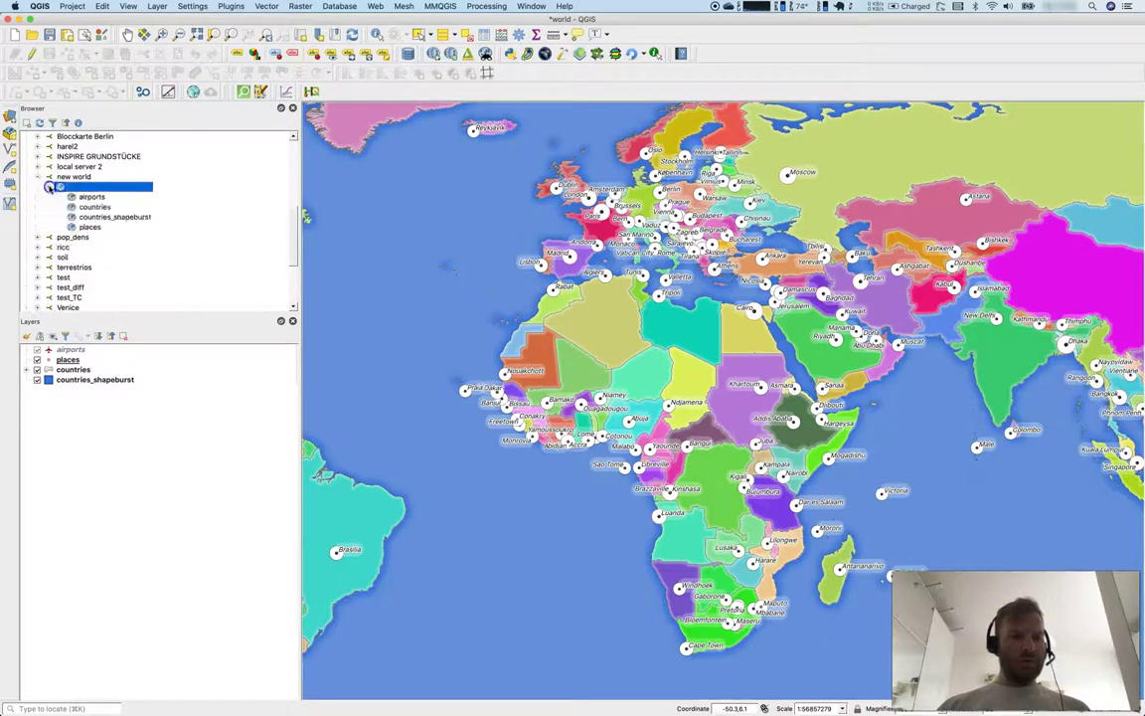
pyautogui.click(99, 198)
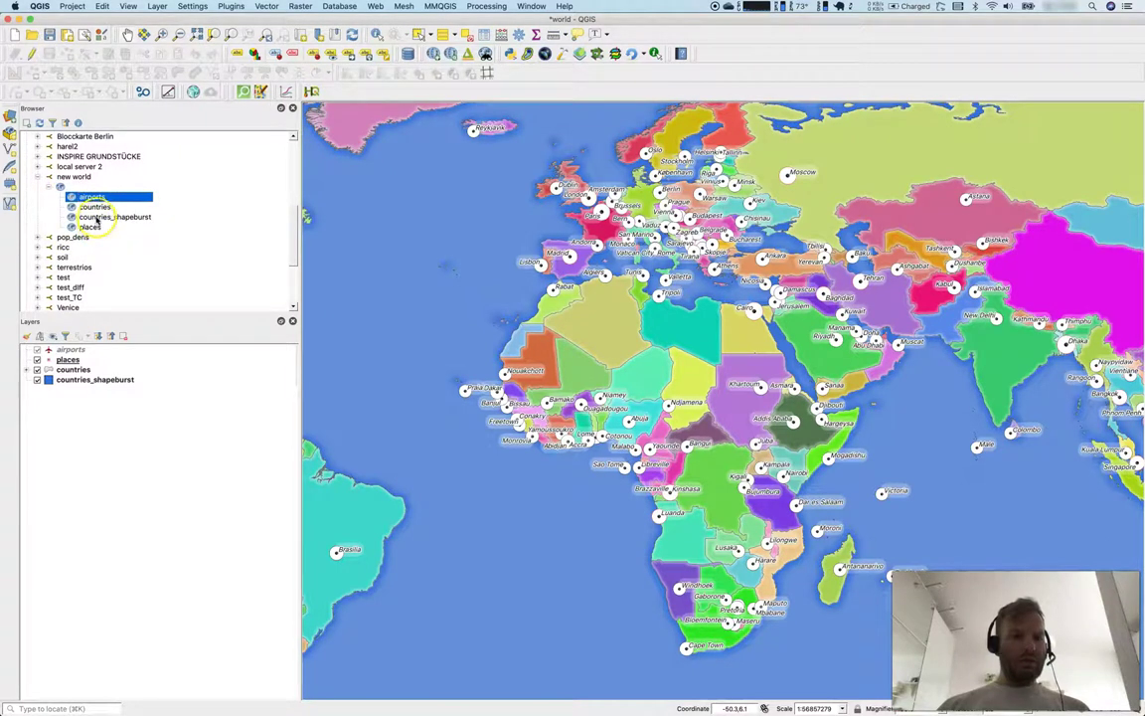
pyautogui.click(17, 33)
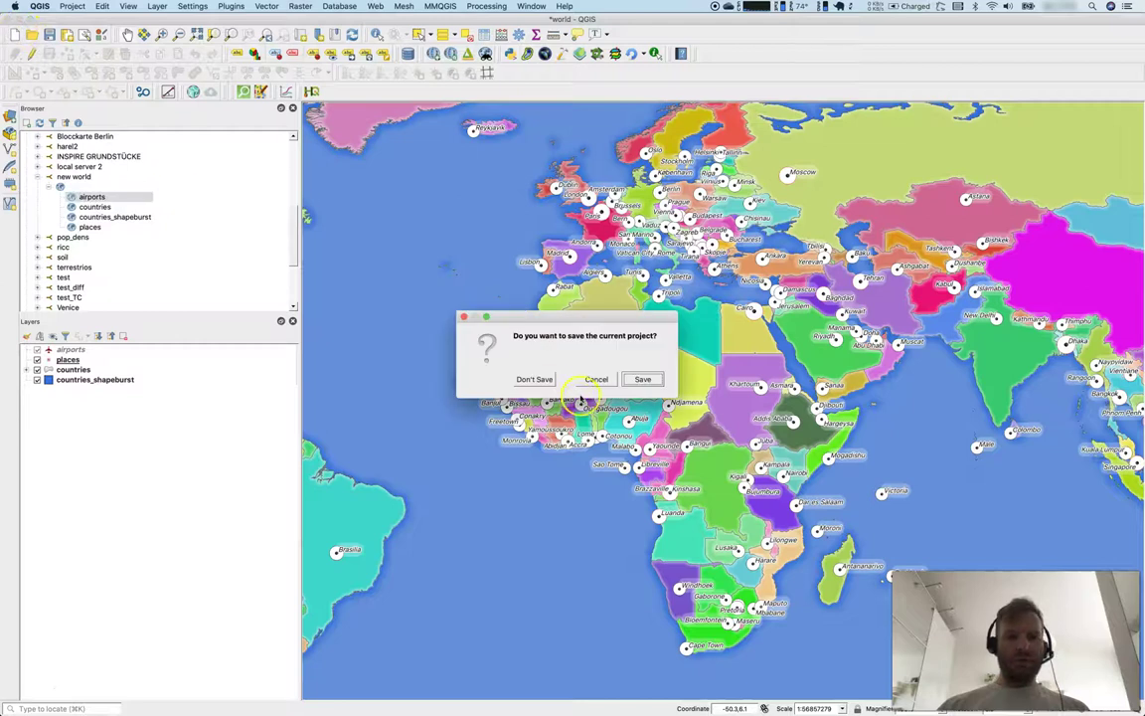
pyautogui.click(527, 370)
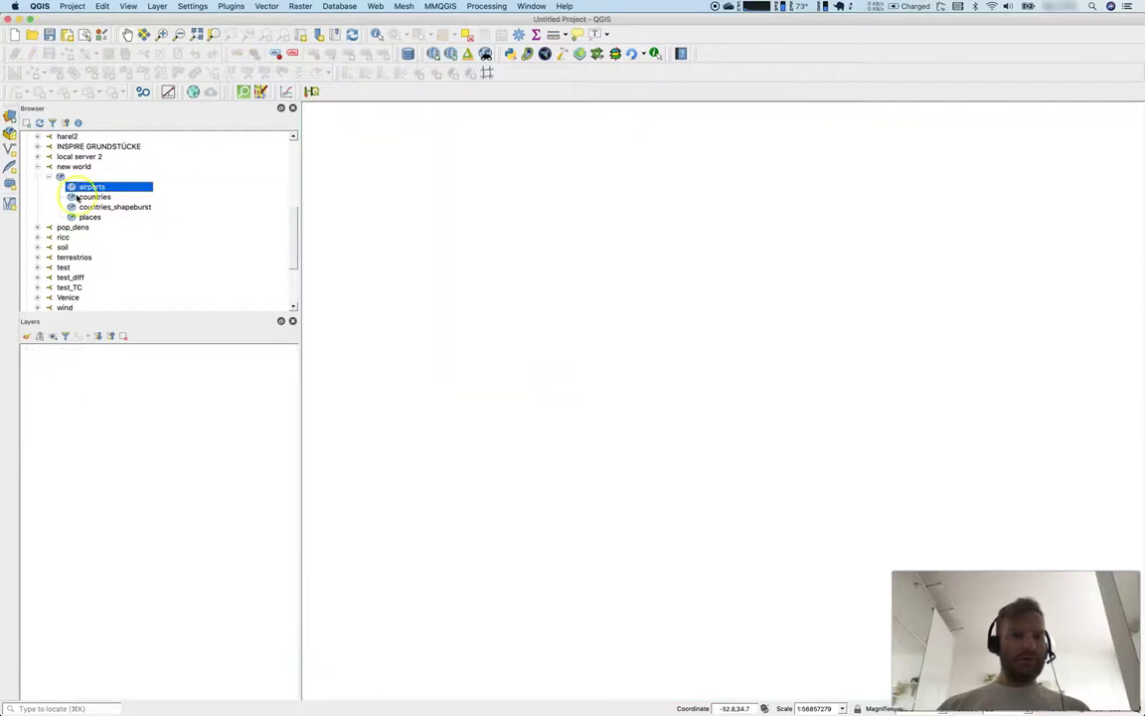
# Add all four new world WMS layers to the project's Layers panel.
pyautogui.keyDown('shift'); pyautogui.click(99, 207); pyautogui.keyUp('shift')
pyautogui.keyDown('shift'); pyautogui.click(90, 216); pyautogui.keyUp('shift')
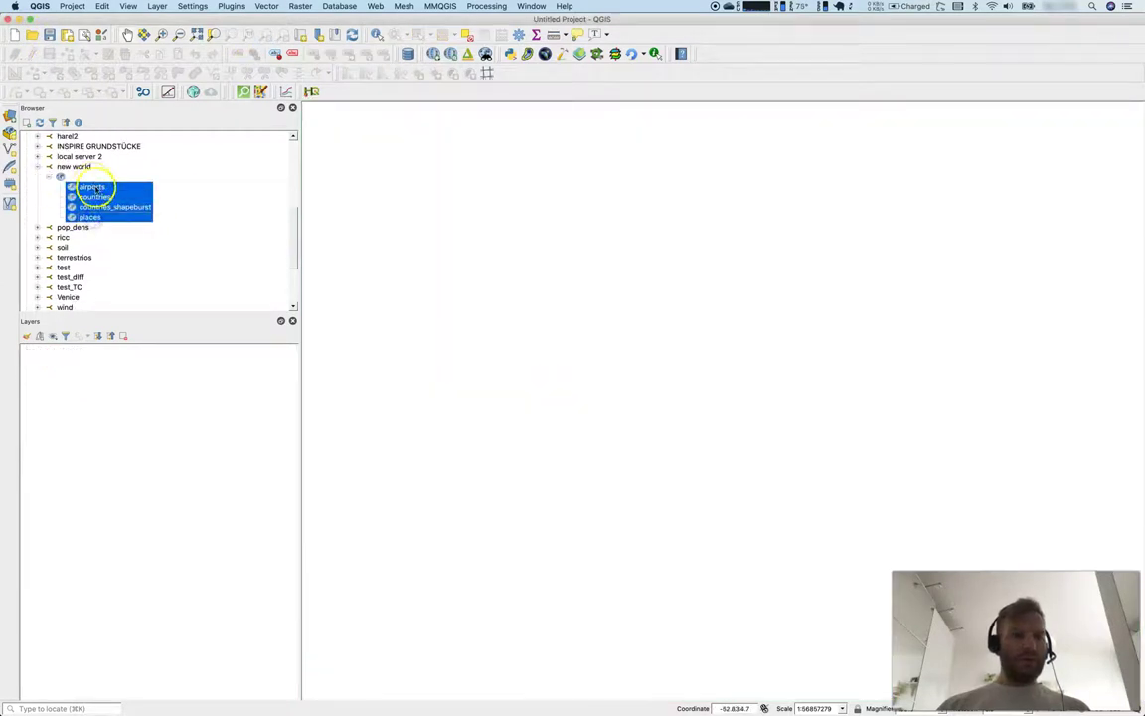
pyautogui.moveTo(95, 189); pyautogui.dragTo(181, 406)
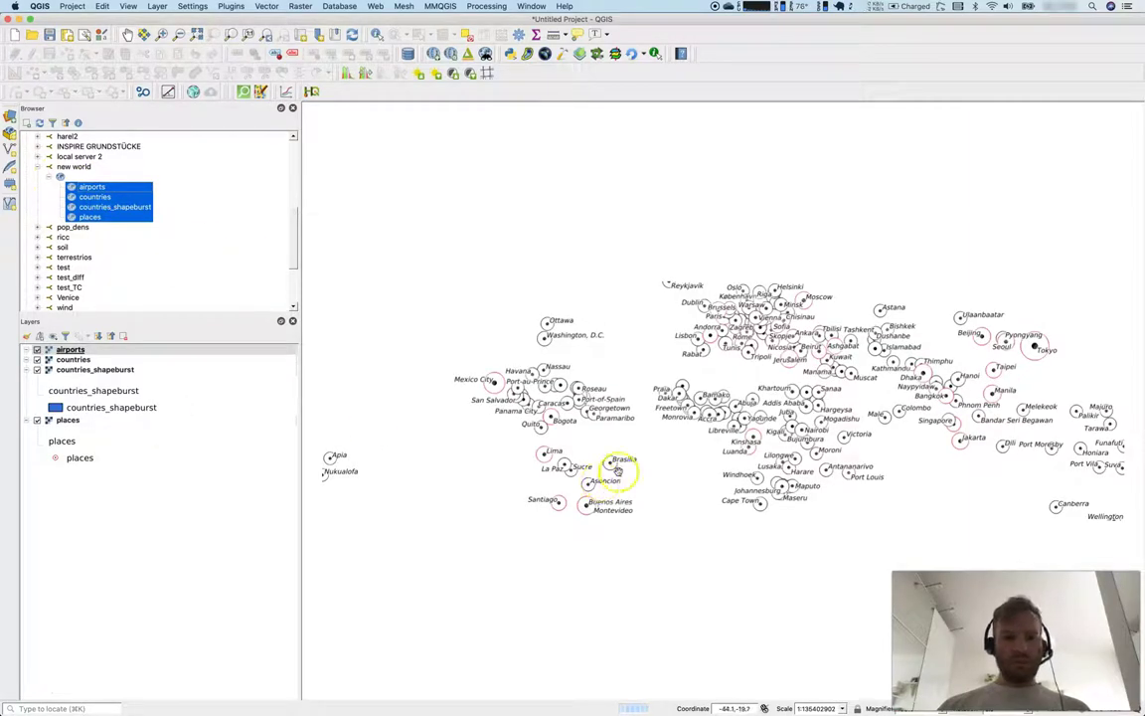
# Move places up to sit below airports, above countries and countries_shapeburst.
pyautogui.click(74, 359)
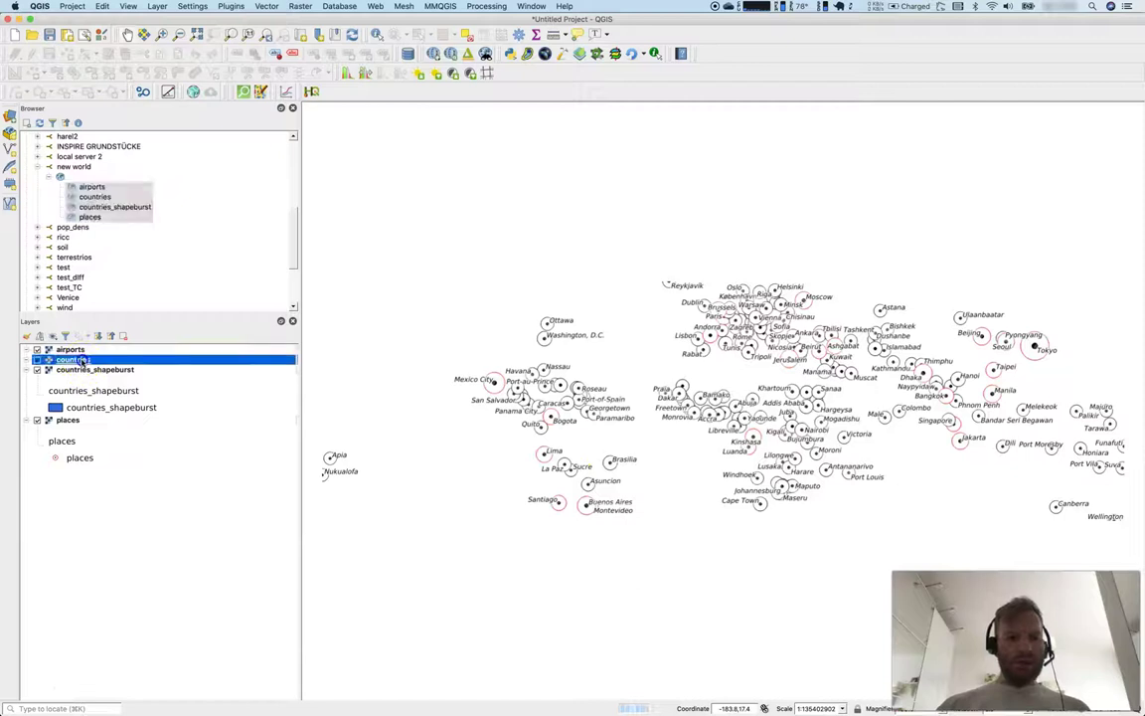
pyautogui.click(94, 368)
pyautogui.moveTo(68, 419); pyautogui.dragTo(98, 358)
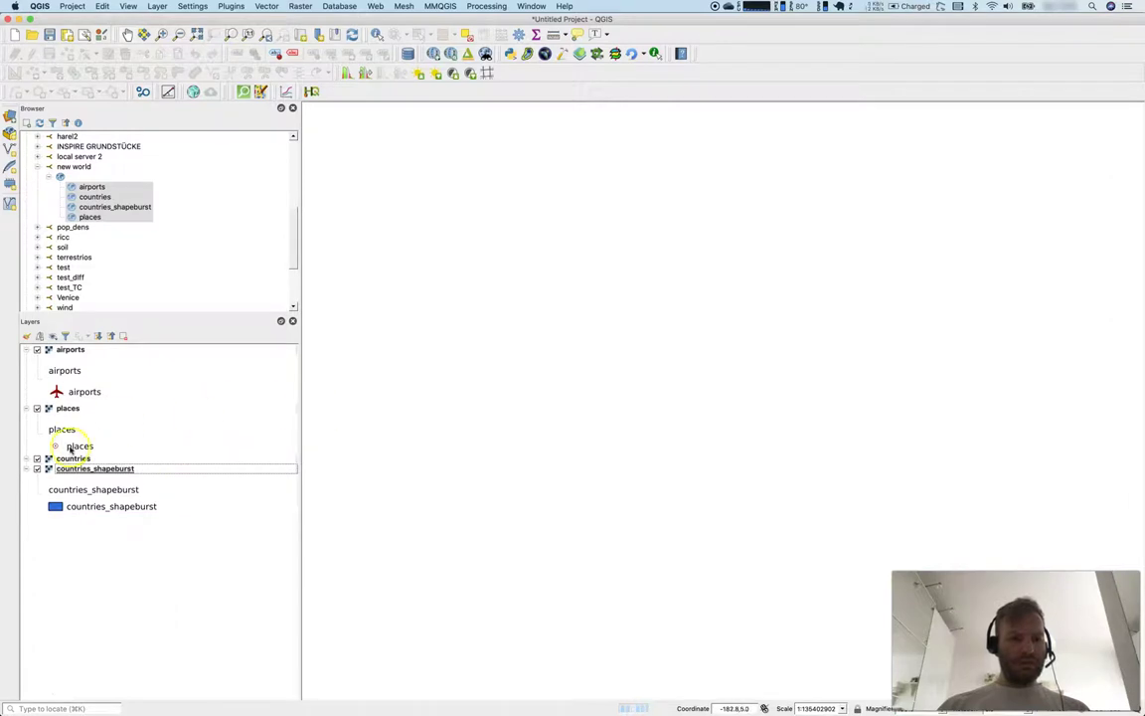
pyautogui.click(29, 459)
pyautogui.click(26, 458)
pyautogui.click(27, 469)
pyautogui.click(27, 468)
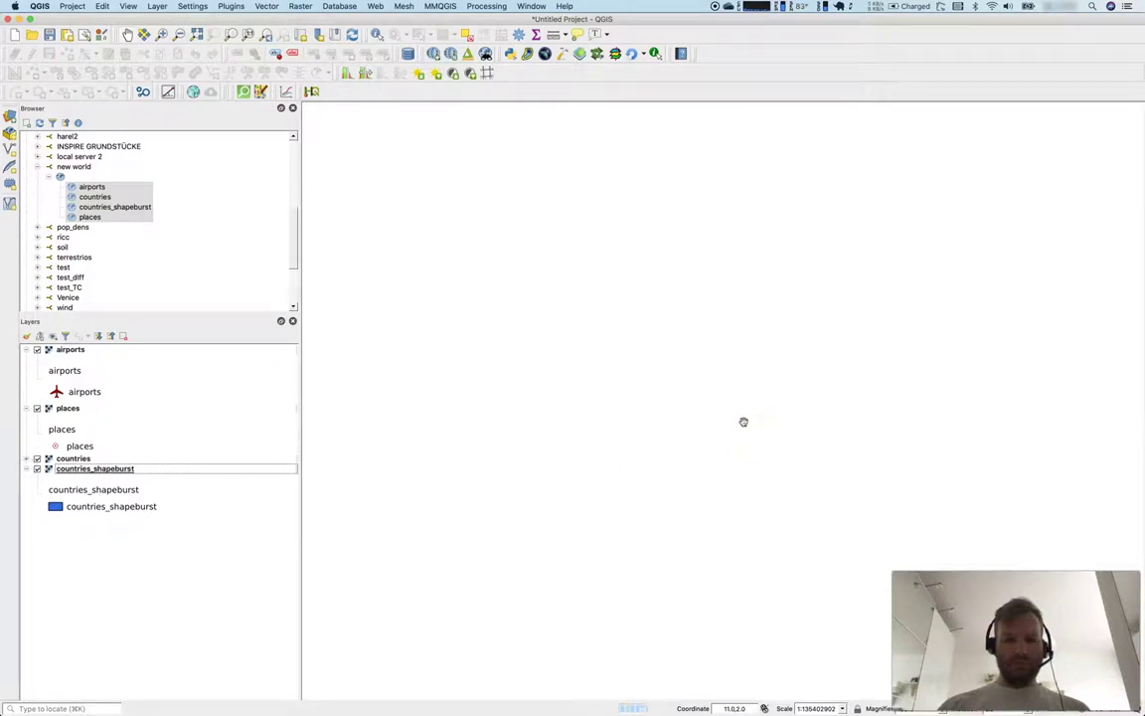
# Show the Network Logger panel and zoom the map in around West Africa.
pyautogui.click(596, 53)
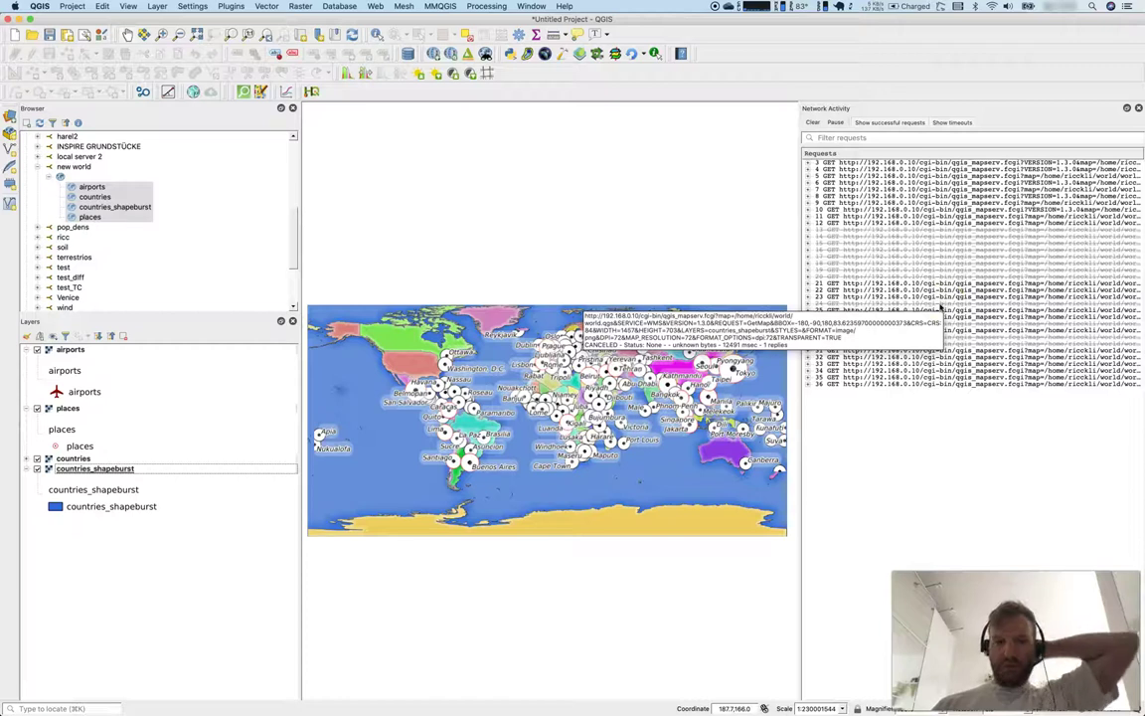
pyautogui.click(542, 400)
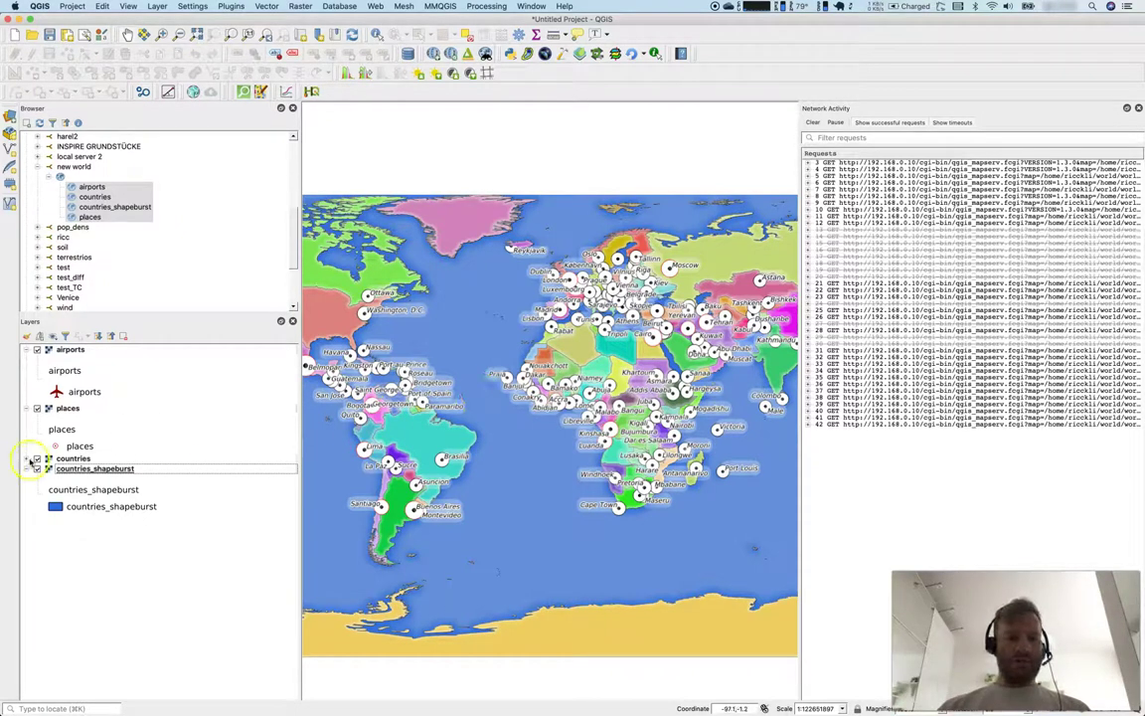
pyautogui.press('super+Tab')
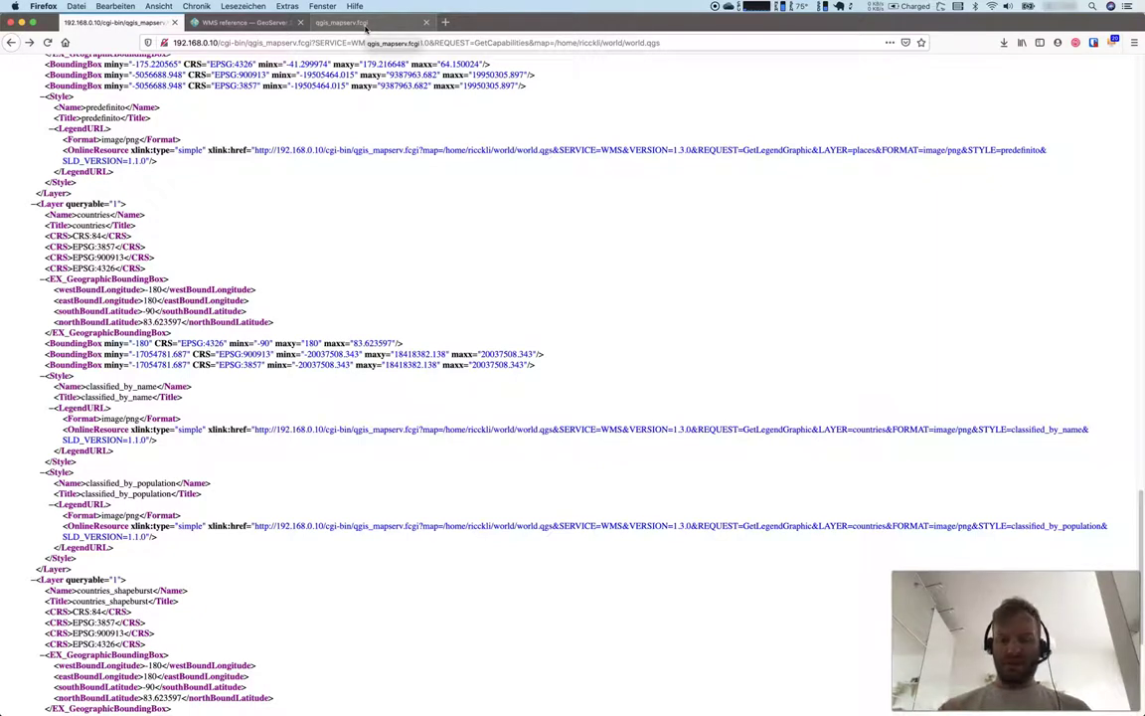
# Bring the Atom notes with the WMS GetMap parameter blocks to the front.
pyautogui.press('super+Tab')
pyautogui.press('super+Tab')
pyautogui.press('super+Tab')
pyautogui.press('super+Tab')
pyautogui.press('super+Tab')
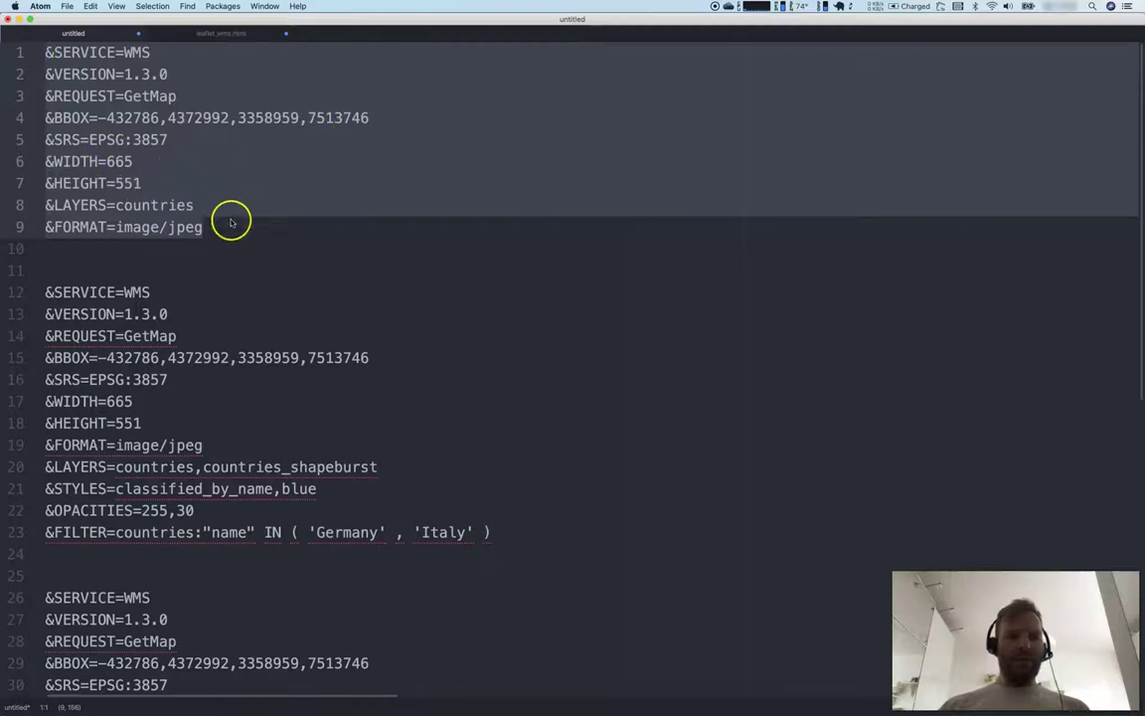
# Deselect the text in the Atom GetMap parameter notes.
pyautogui.click(144, 184)
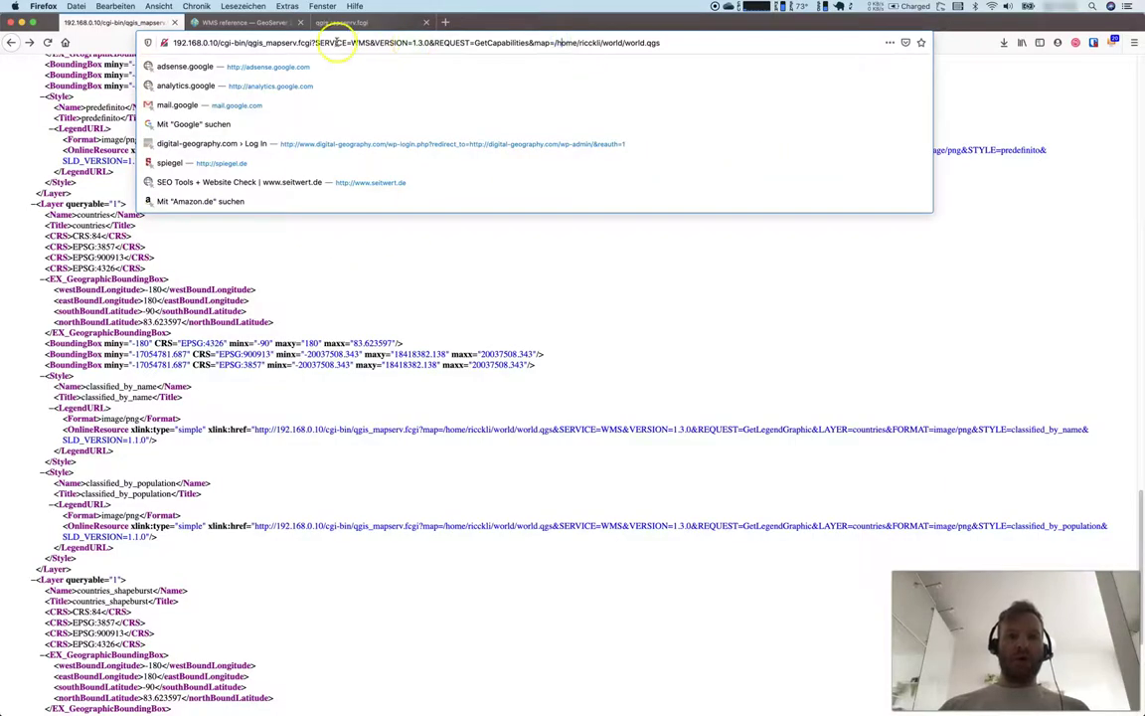
# Load the countries GetMap request in the third tab to get a central-Europe JPEG.
pyautogui.click(705, 42)
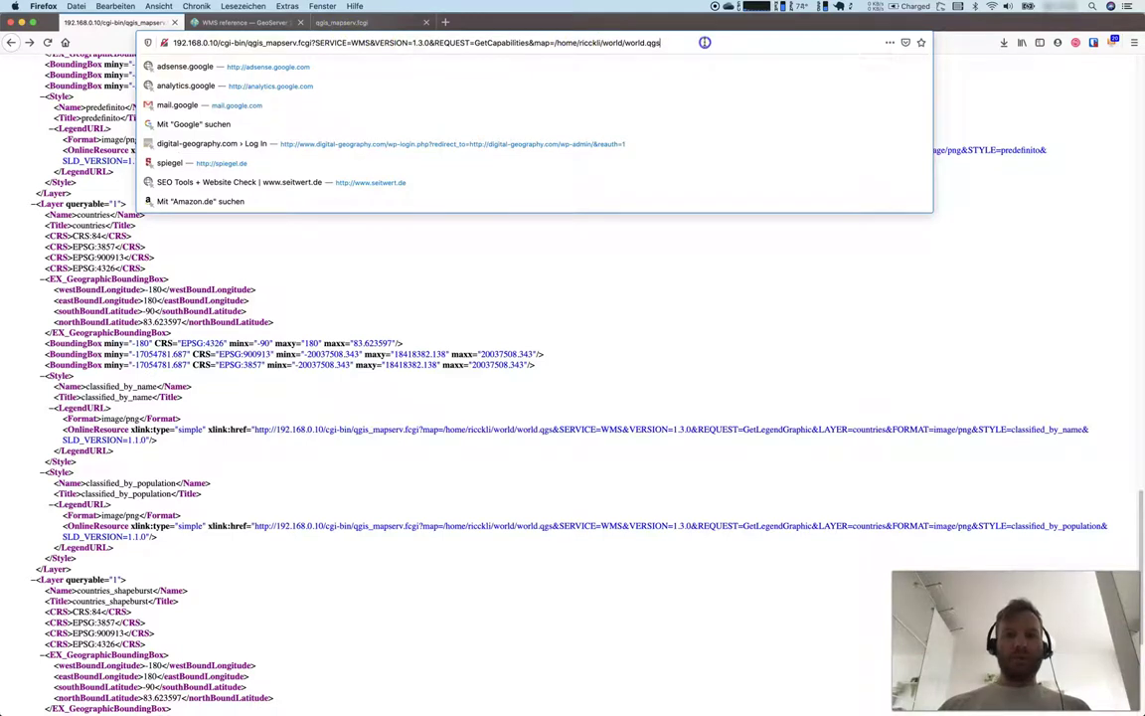
pyautogui.click(348, 22)
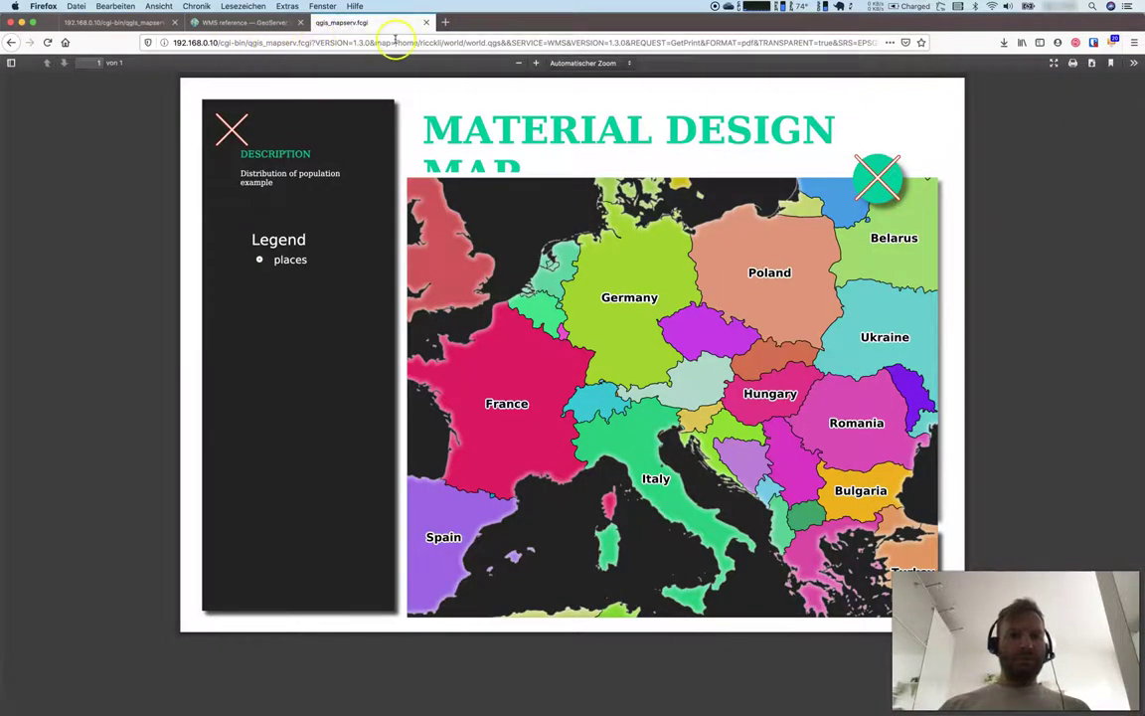
pyautogui.click(508, 42)
pyautogui.hotkey('ctrl', 'v')
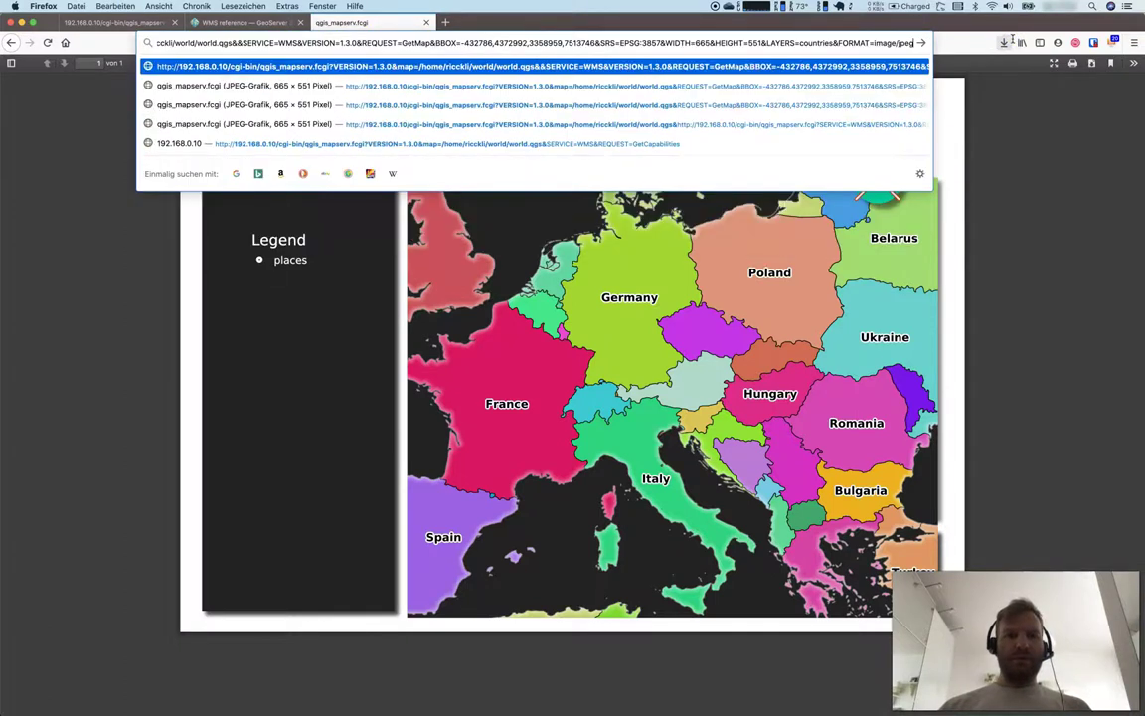
pyautogui.press('Return')
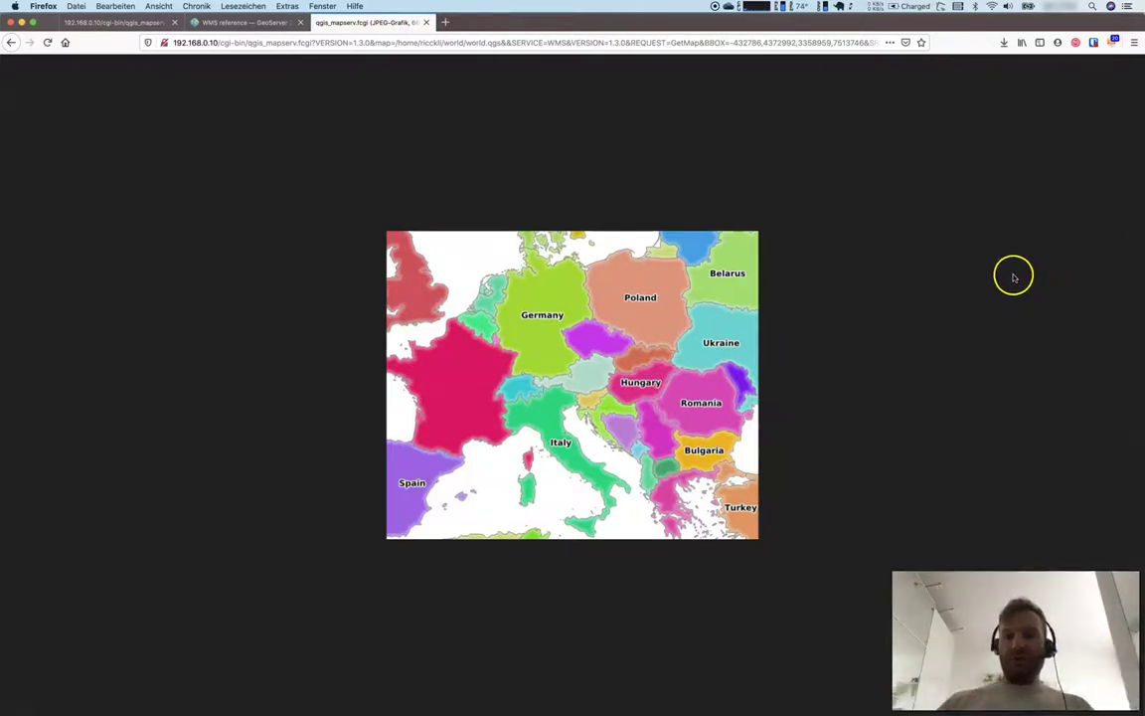
# Save the map image as qgis_mapserv.fcgi.jpeg into the QGIS-Training folder.
pyautogui.rightClick(729, 349)
pyautogui.click(750, 354)
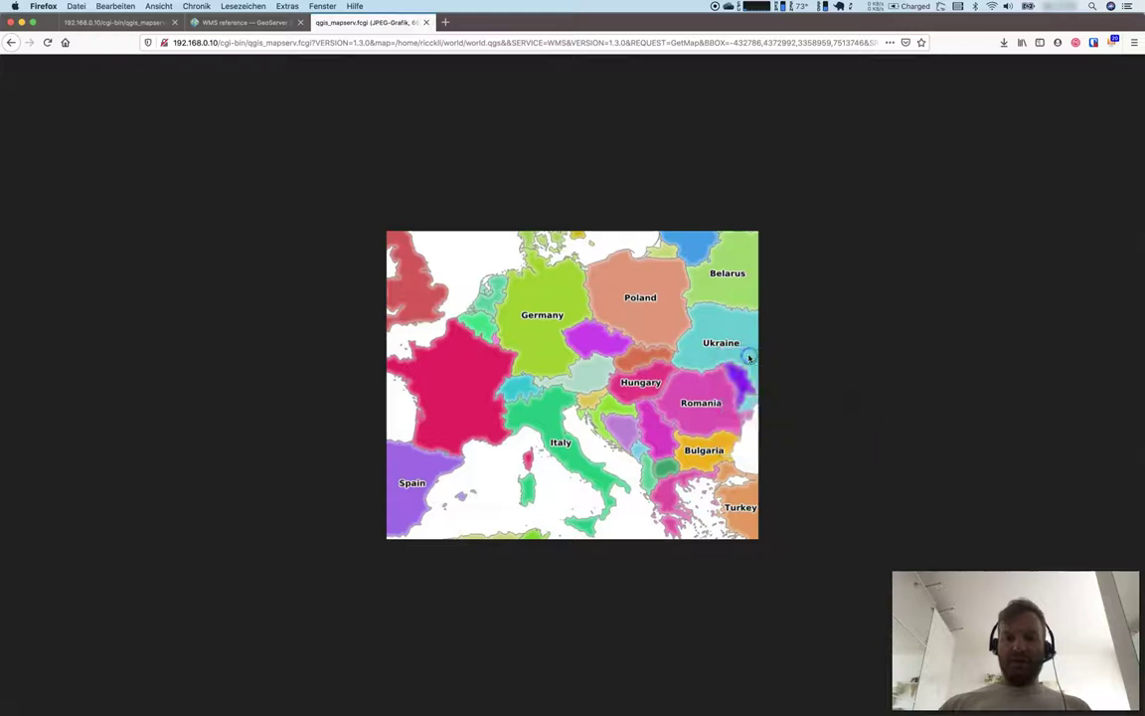
pyautogui.rightClick(729, 363)
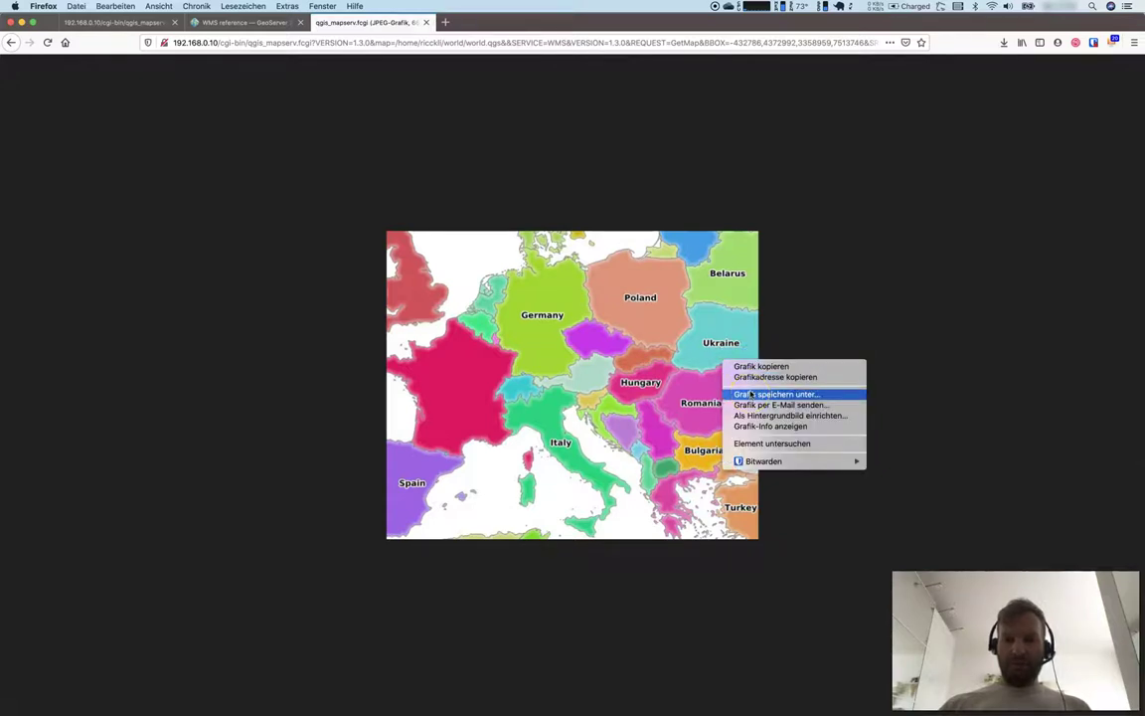
pyautogui.click(750, 394)
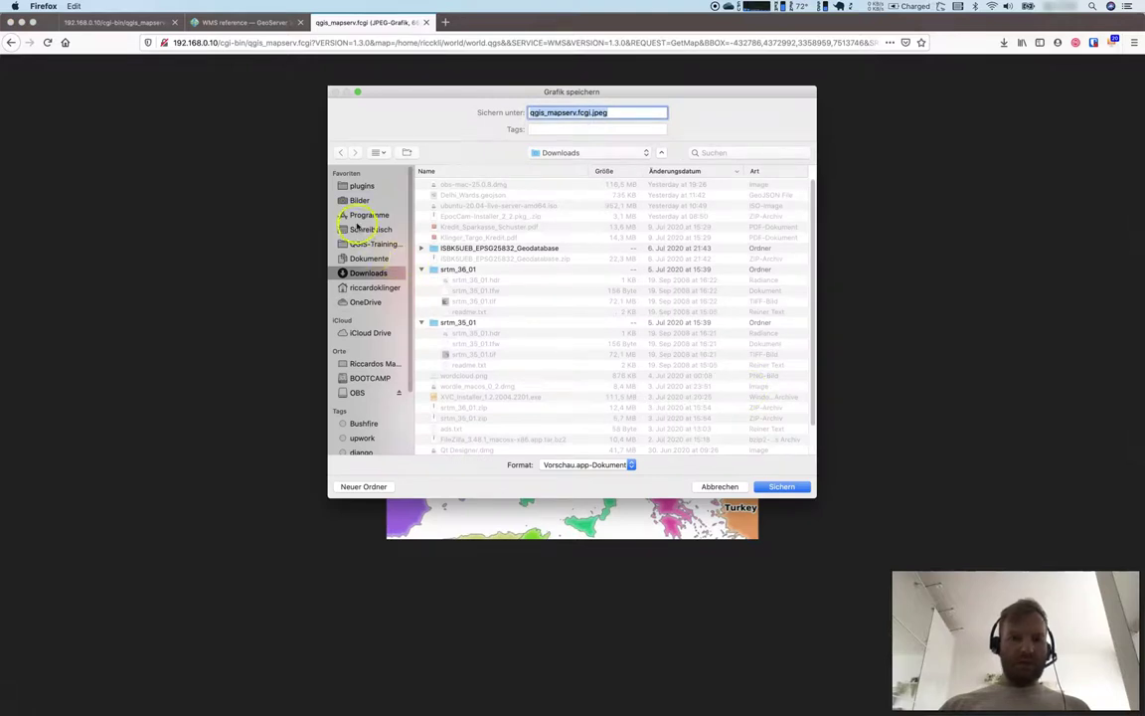
pyautogui.click(379, 243)
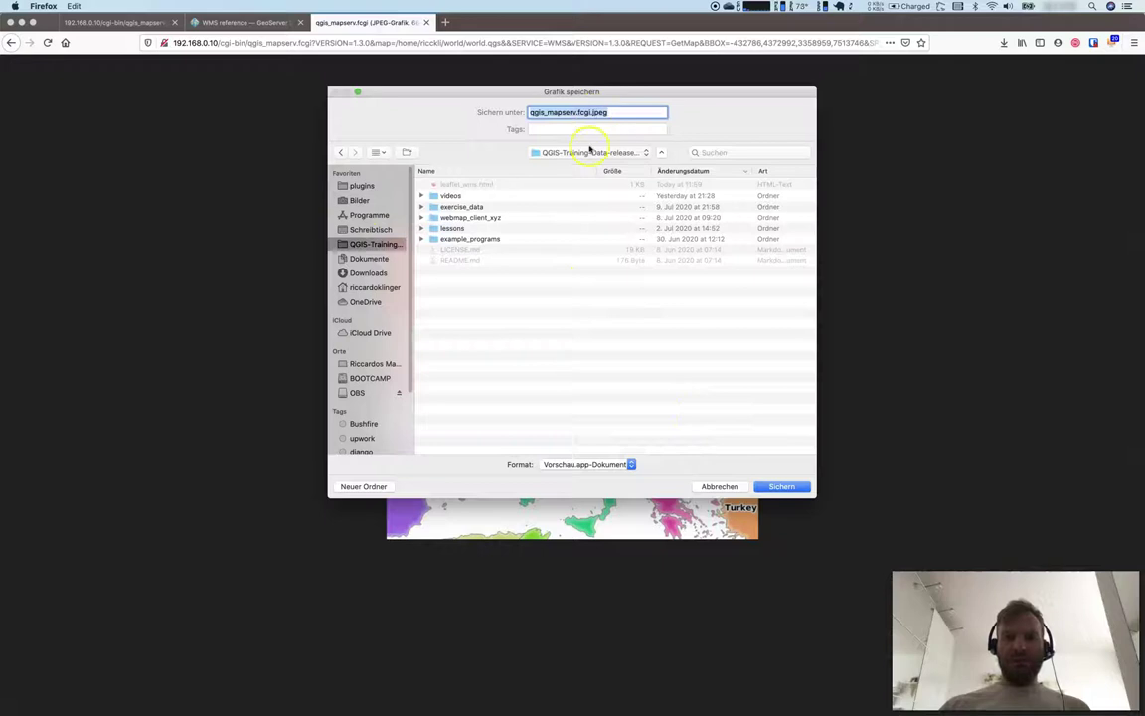
pyautogui.click(796, 487)
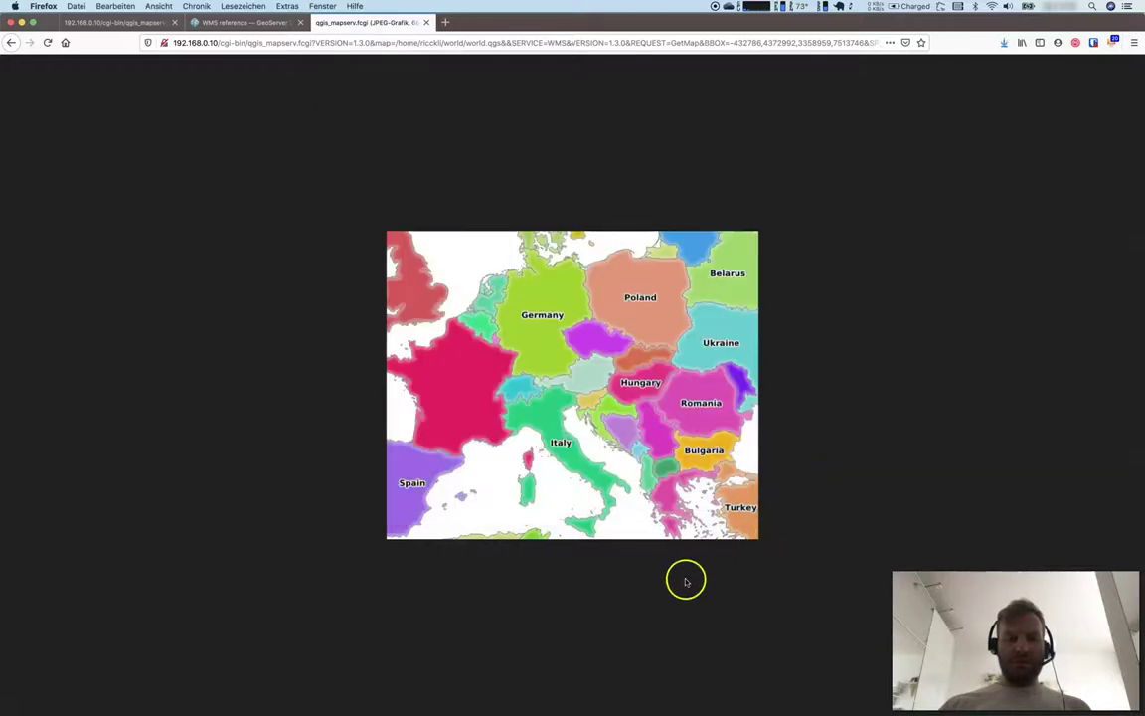
# Find qgis_mapserv.fcgi.jpeg in the QGIS-Training folder in Finder, preview it, and return to Firefox.
pyautogui.moveTo(550, 708)
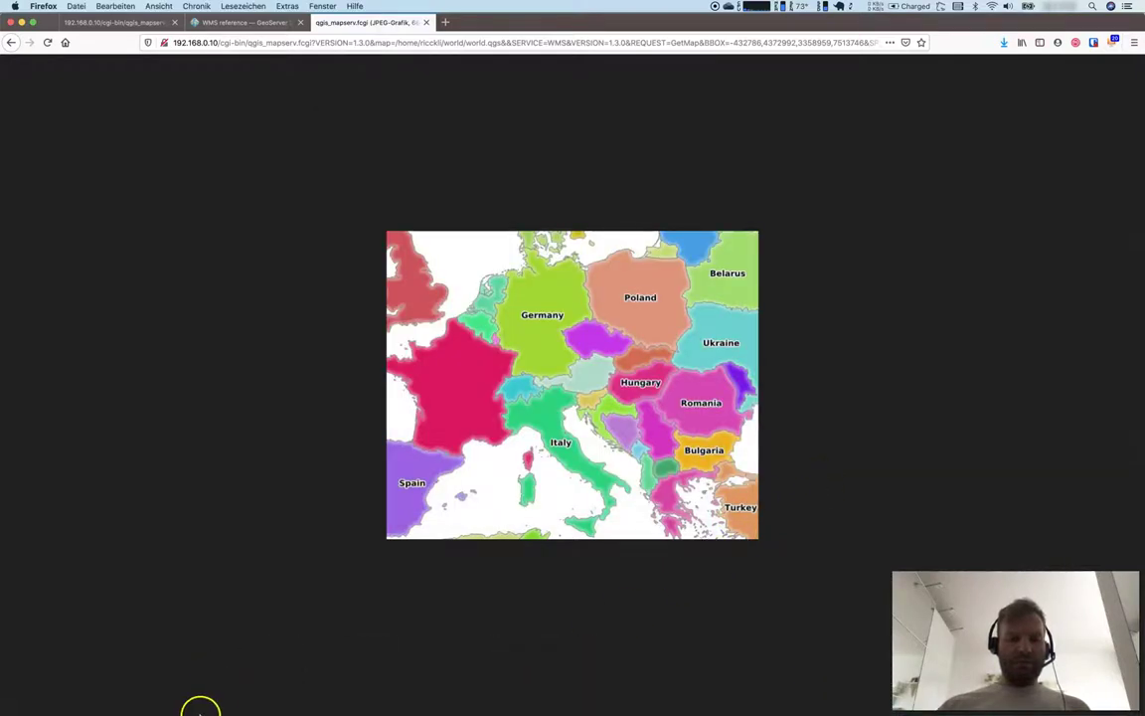
pyautogui.click(185, 691)
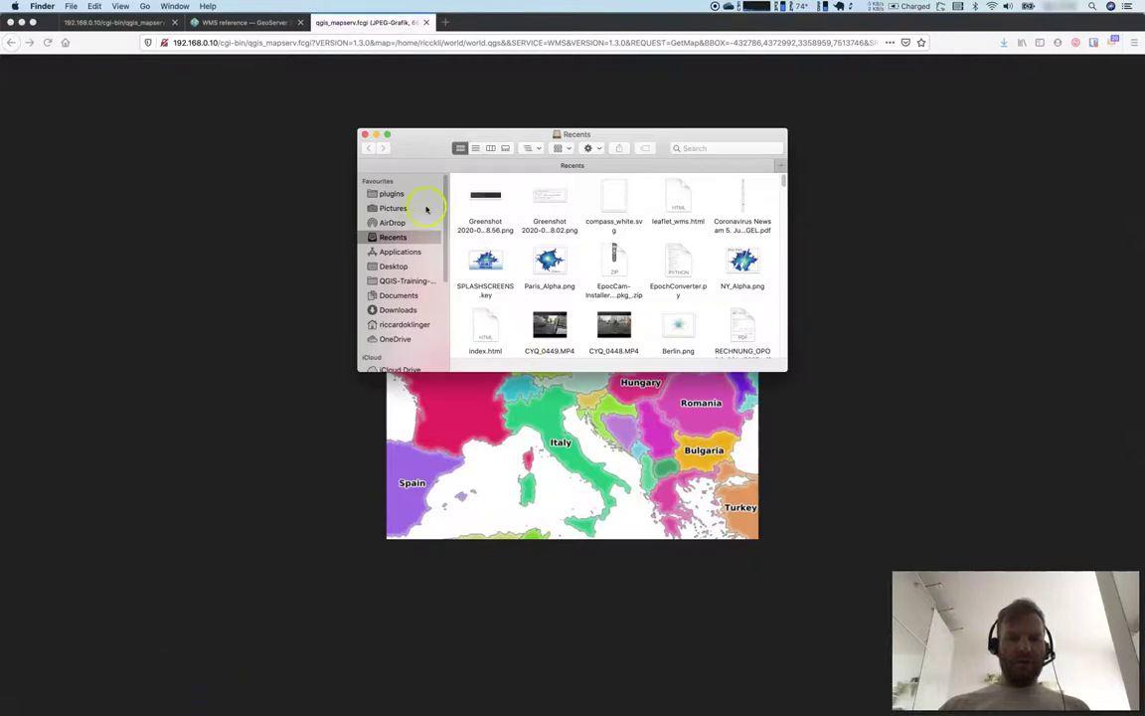
pyautogui.click(403, 281)
pyautogui.doubleClick(544, 259)
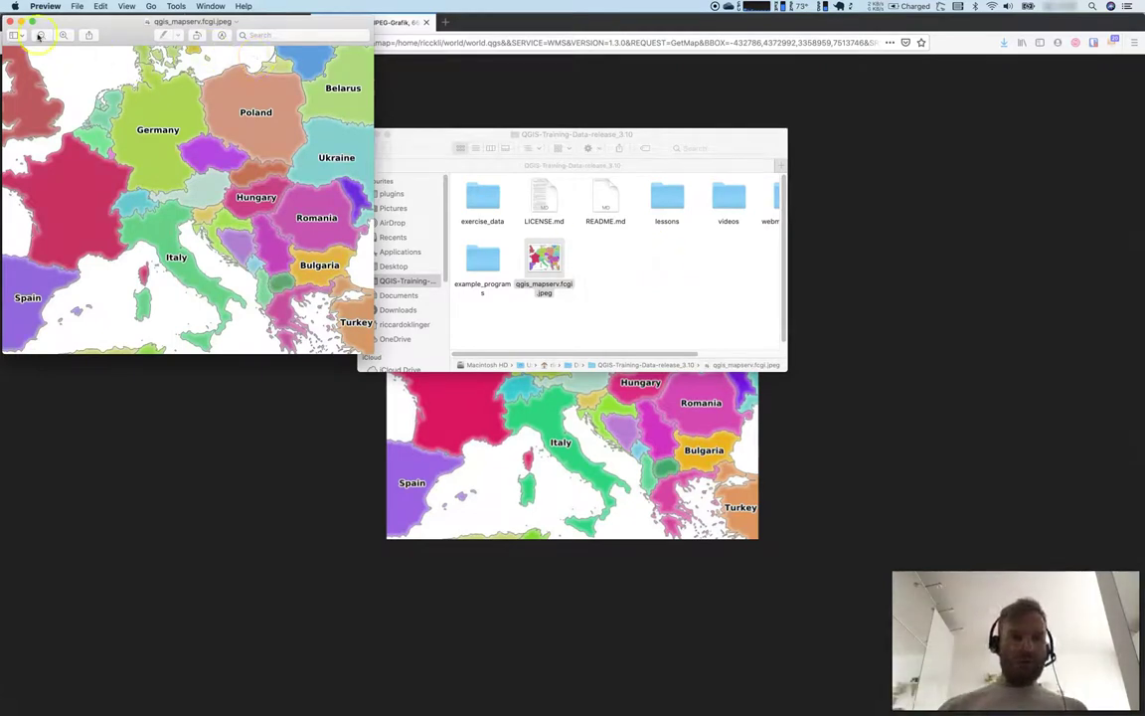
pyautogui.click(9, 22)
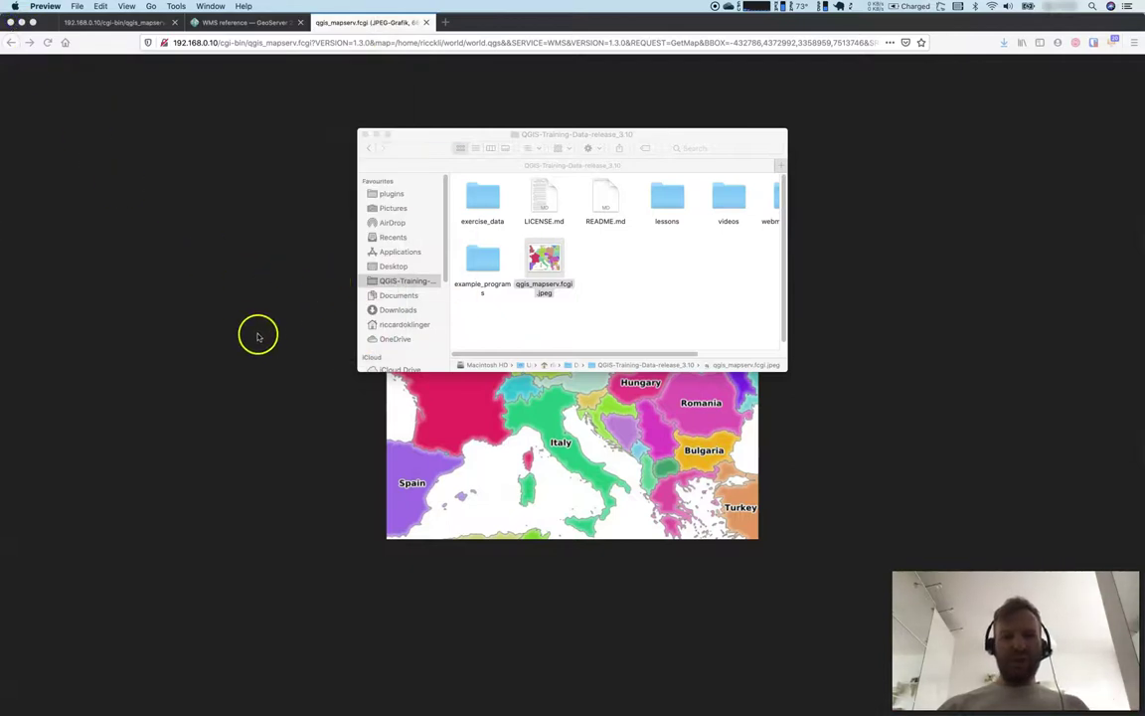
pyautogui.click(255, 338)
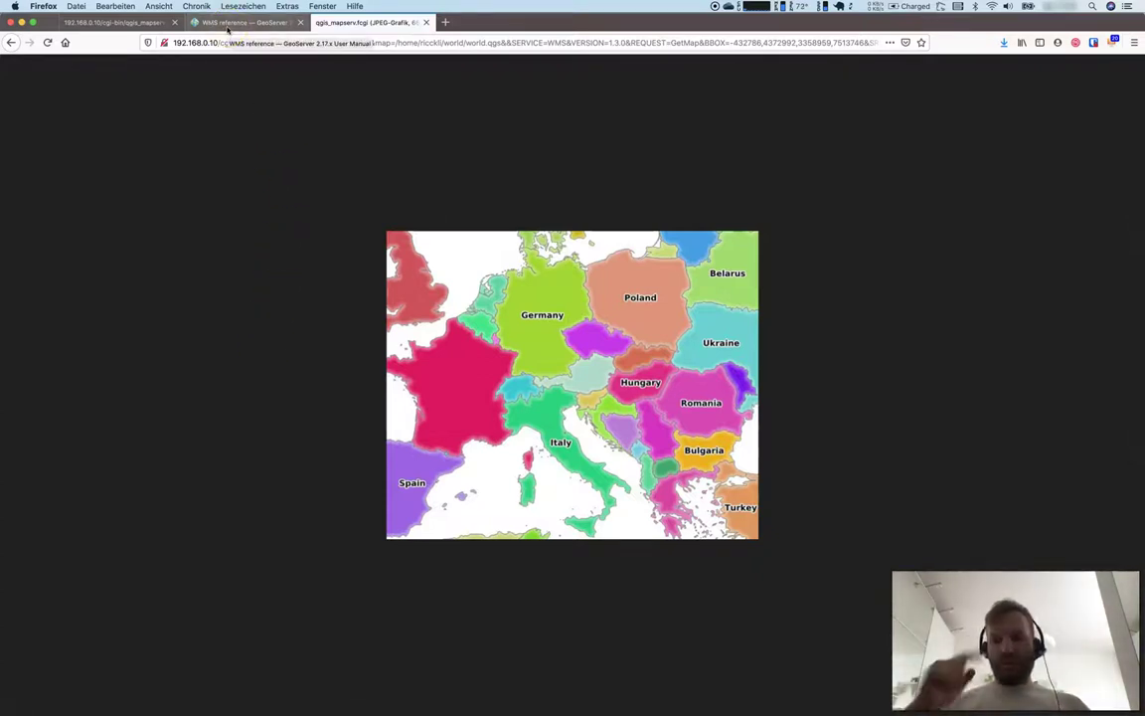
pyautogui.press('super+Tab')
pyautogui.press('super+Tab')
pyautogui.moveTo(42, 291); pyautogui.dragTo(273, 421)
pyautogui.click(274, 423)
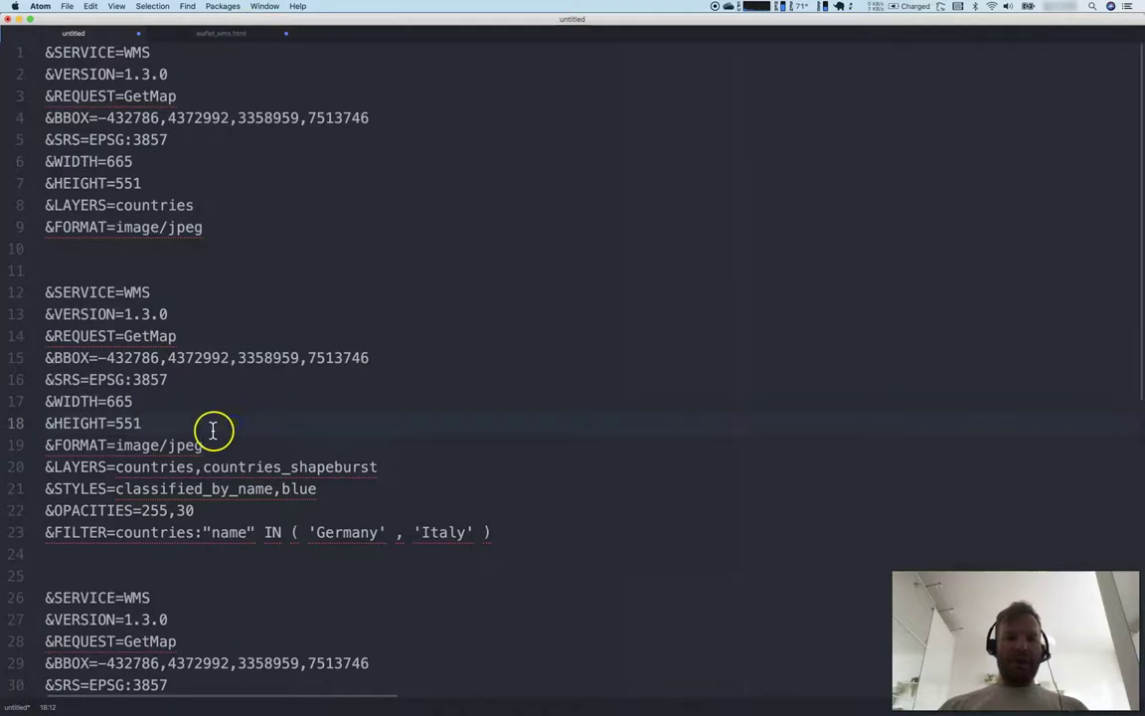
pyautogui.click(51, 401)
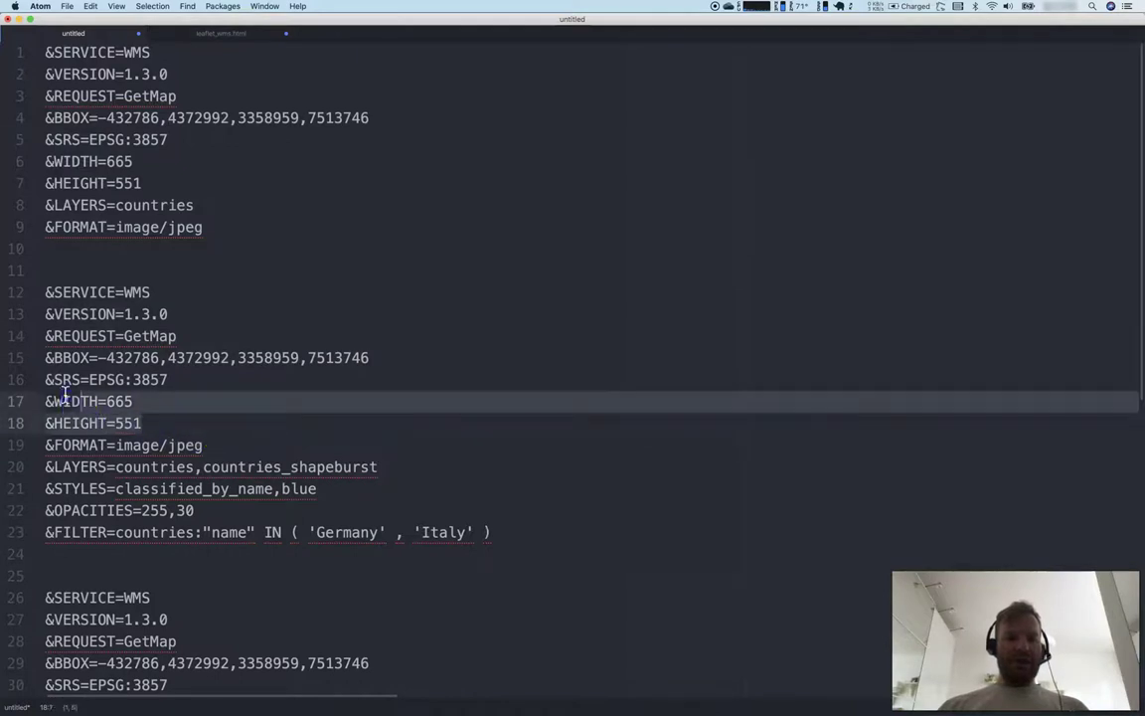
pyautogui.click(142, 446)
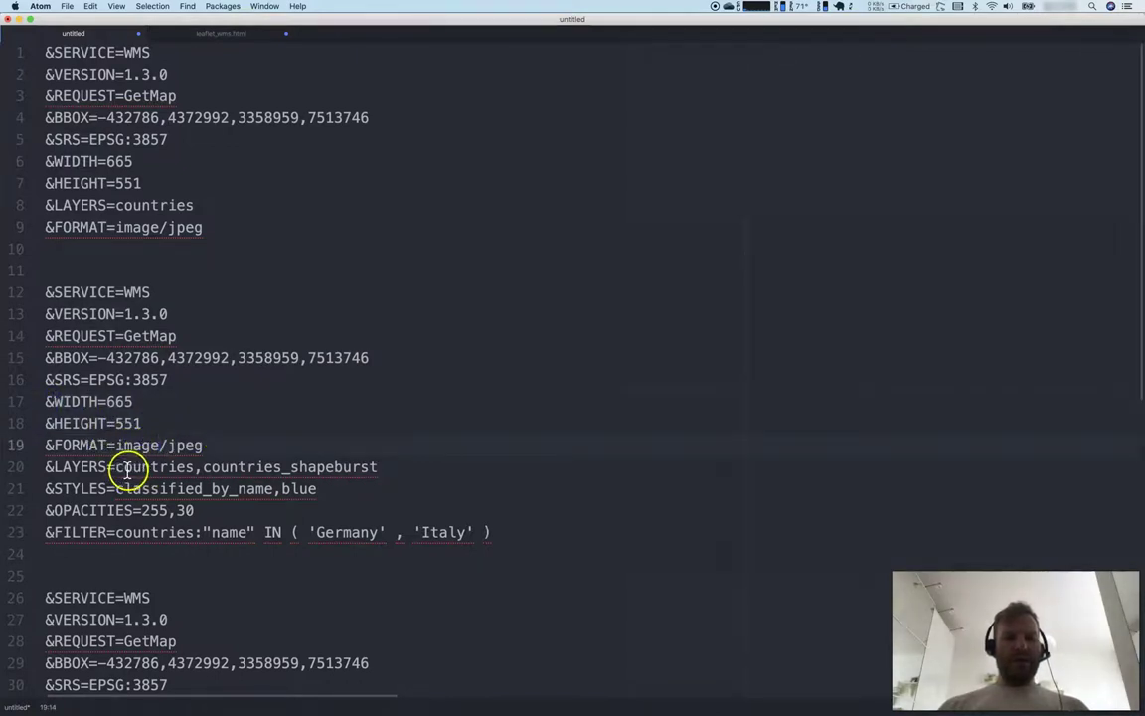
pyautogui.moveTo(120, 467); pyautogui.dragTo(402, 467)
pyautogui.click(402, 467)
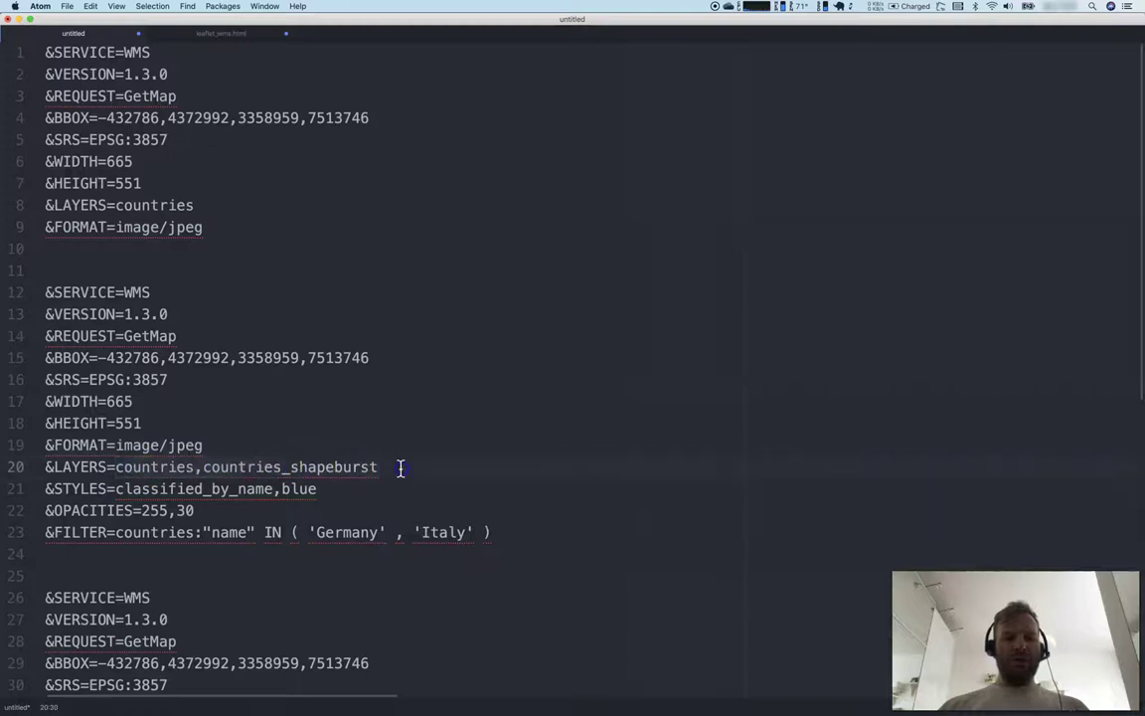
pyautogui.doubleClick(401, 467)
pyautogui.tripleClick(402, 467)
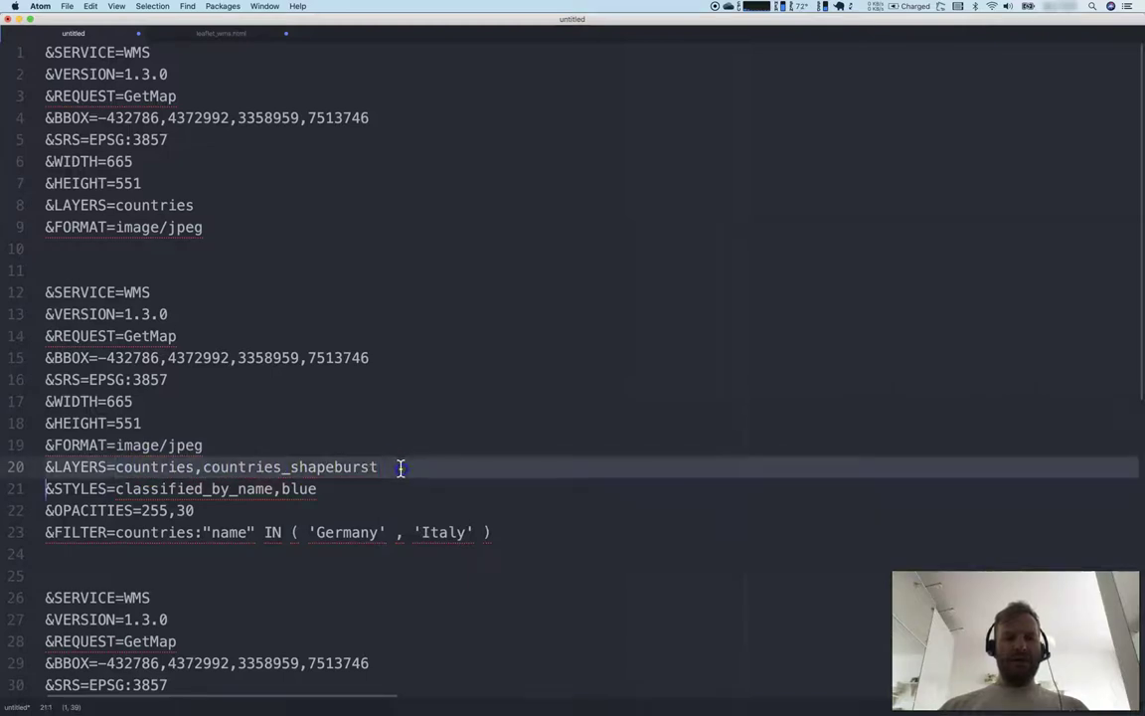
pyautogui.click(341, 488)
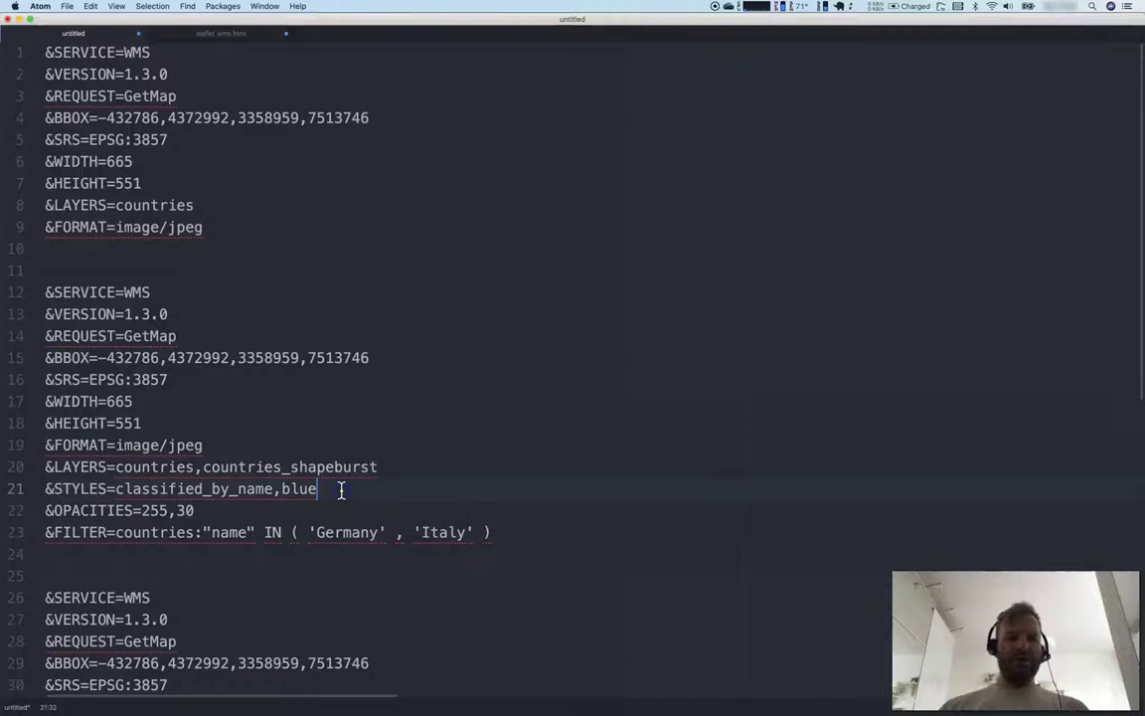
# Reload the GetMap request with LAYERS=places,countries.
pyautogui.press('super+Tab')
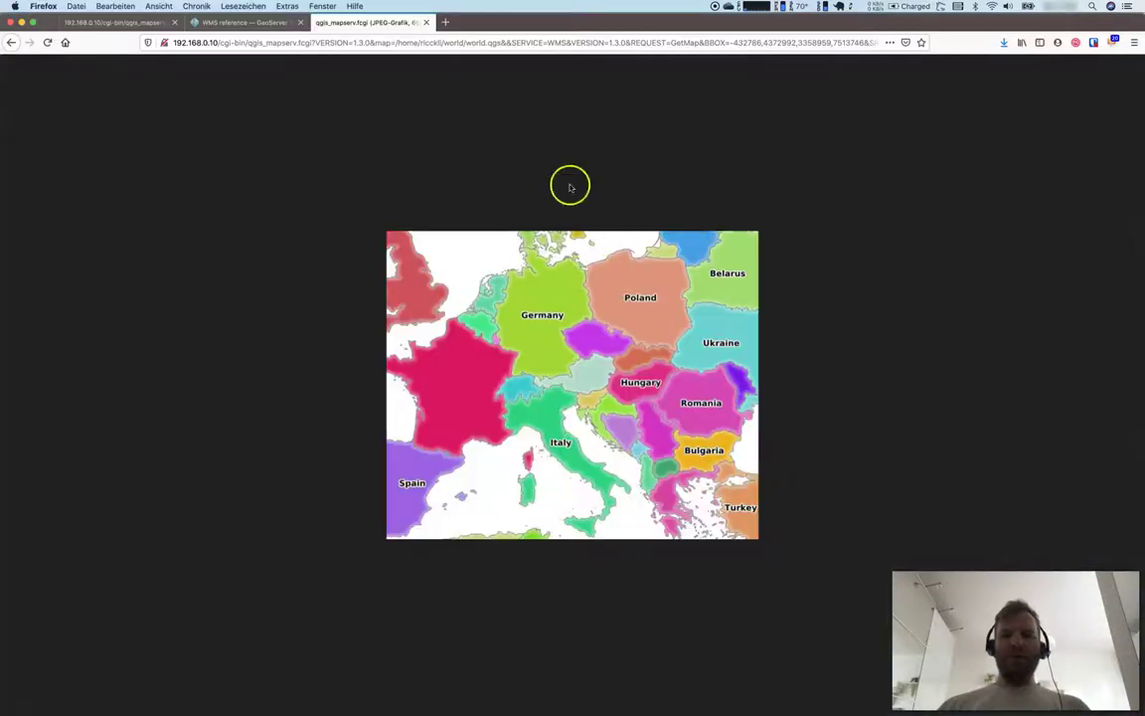
pyautogui.moveTo(806, 41); pyautogui.dragTo(880, 43)
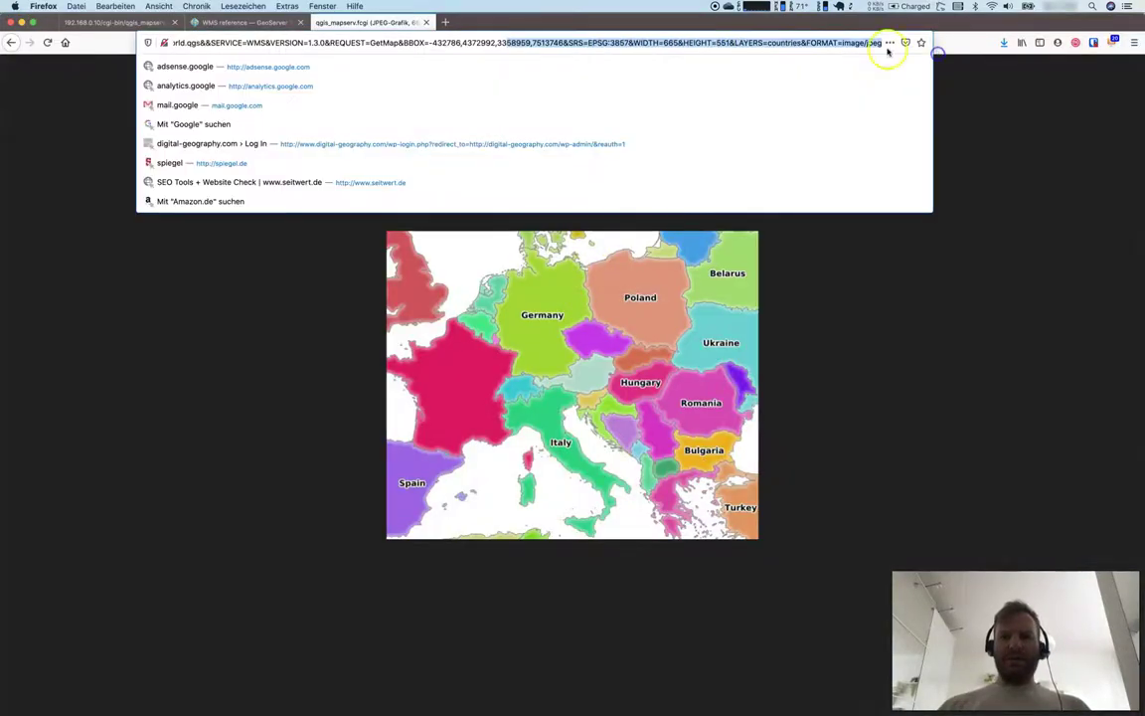
pyautogui.click(801, 43)
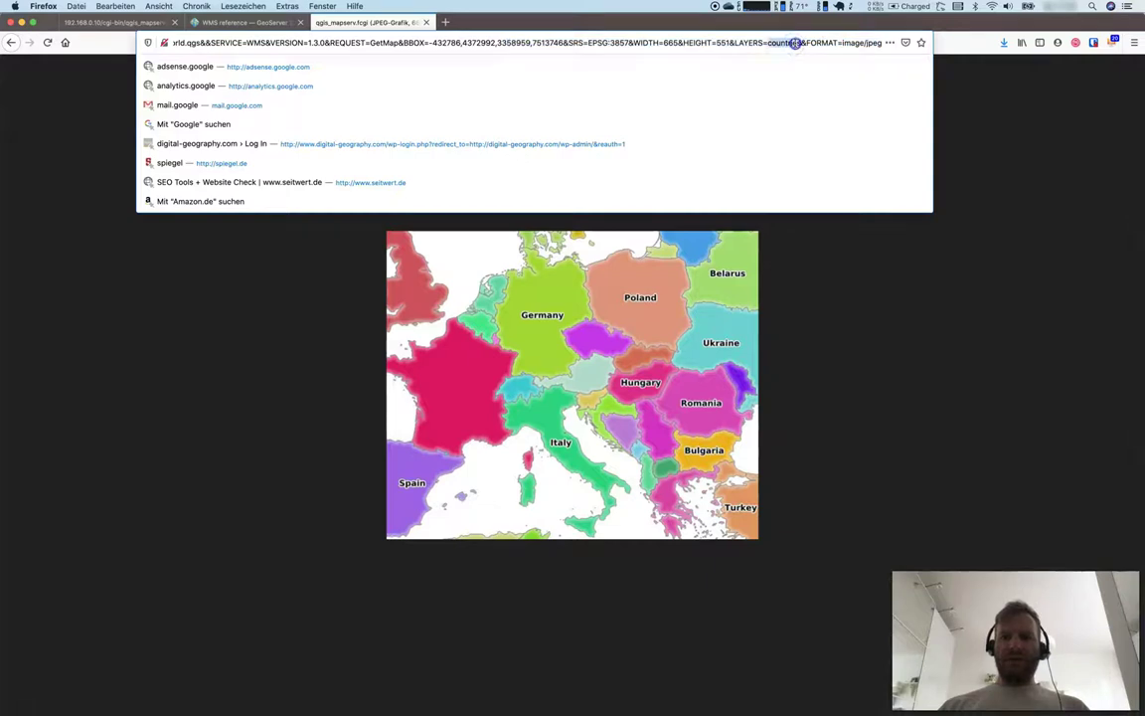
pyautogui.write('places')
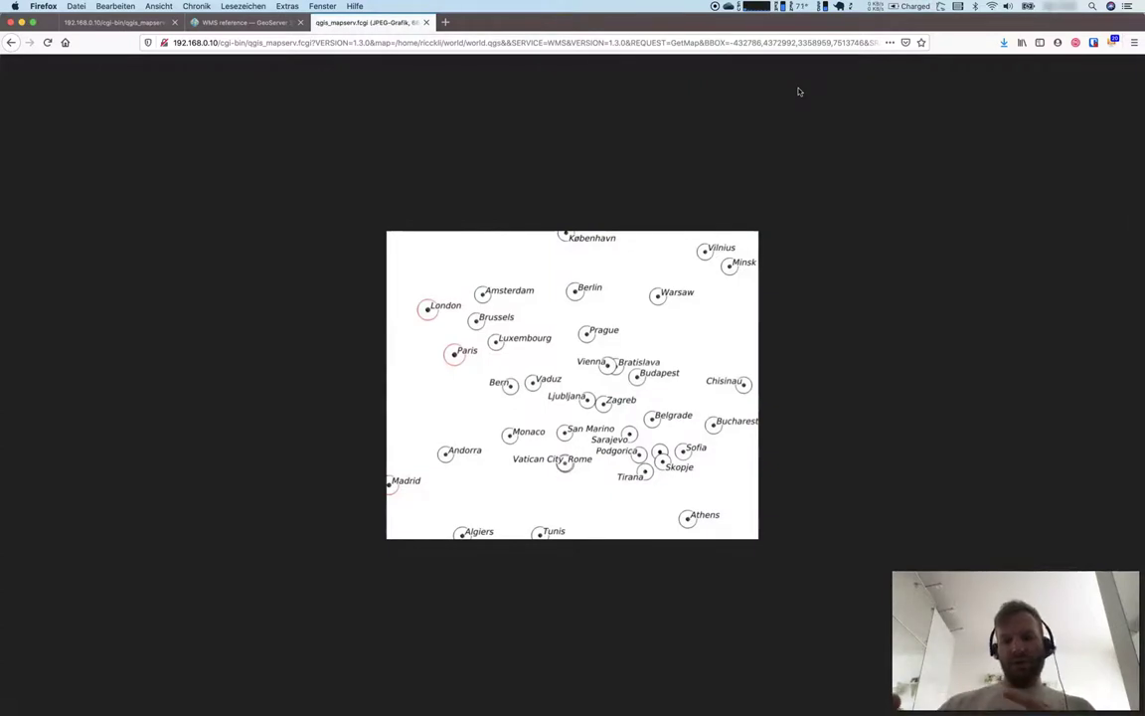
pyautogui.moveTo(785, 44); pyautogui.dragTo(913, 44)
pyautogui.click(799, 41)
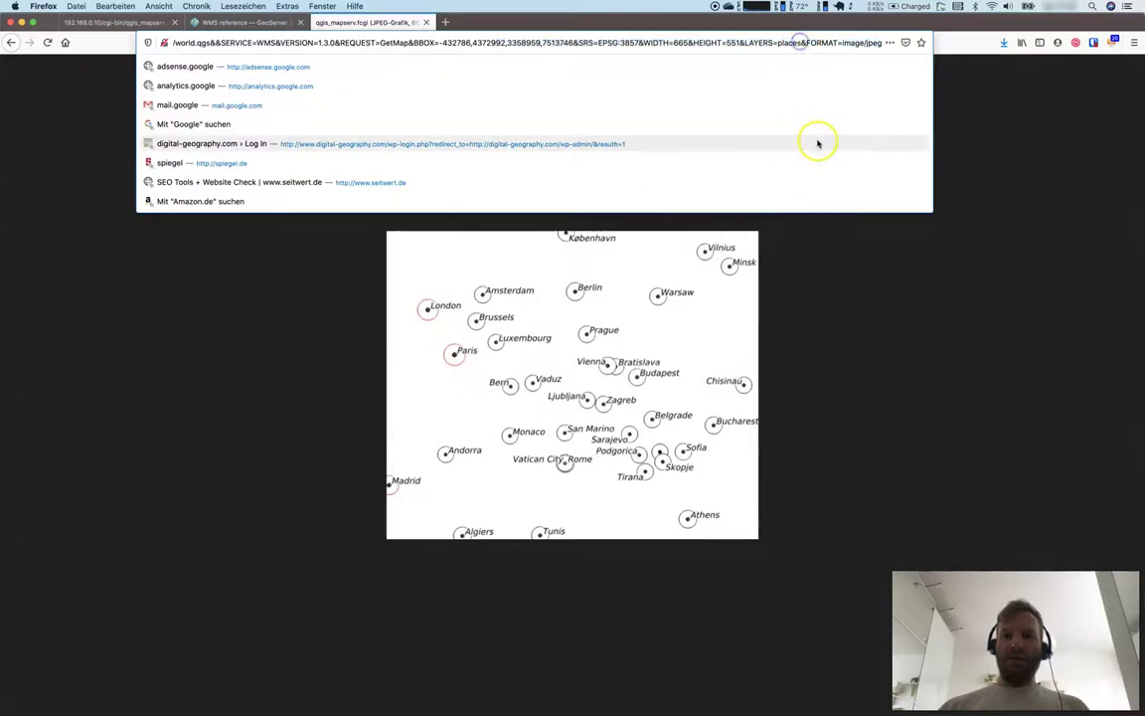
pyautogui.write(',countries')
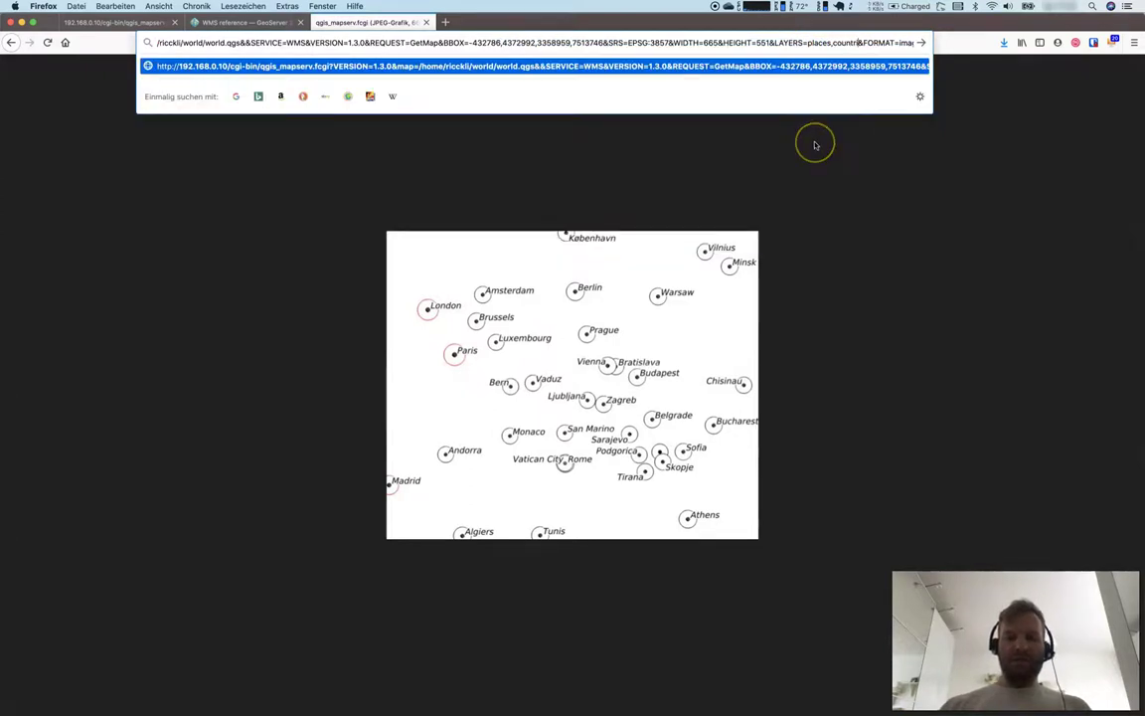
pyautogui.press('Return')
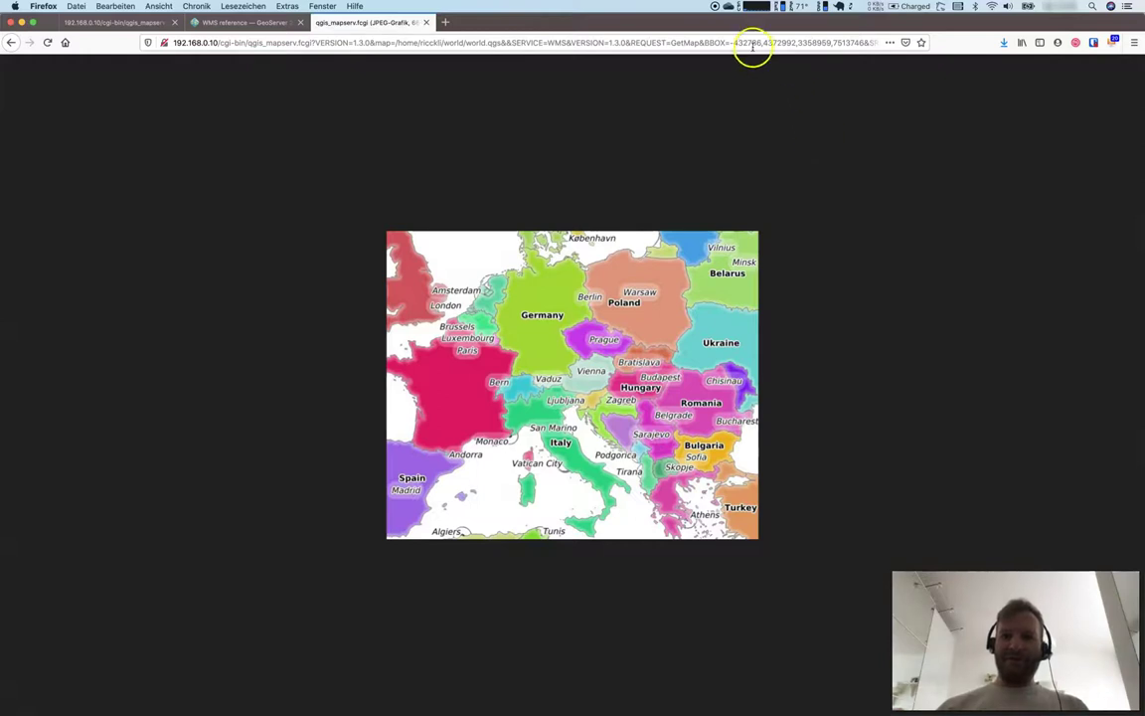
# Reorder the layers to countries,places so city markers draw over the countries.
pyautogui.moveTo(755, 44); pyautogui.dragTo(852, 43)
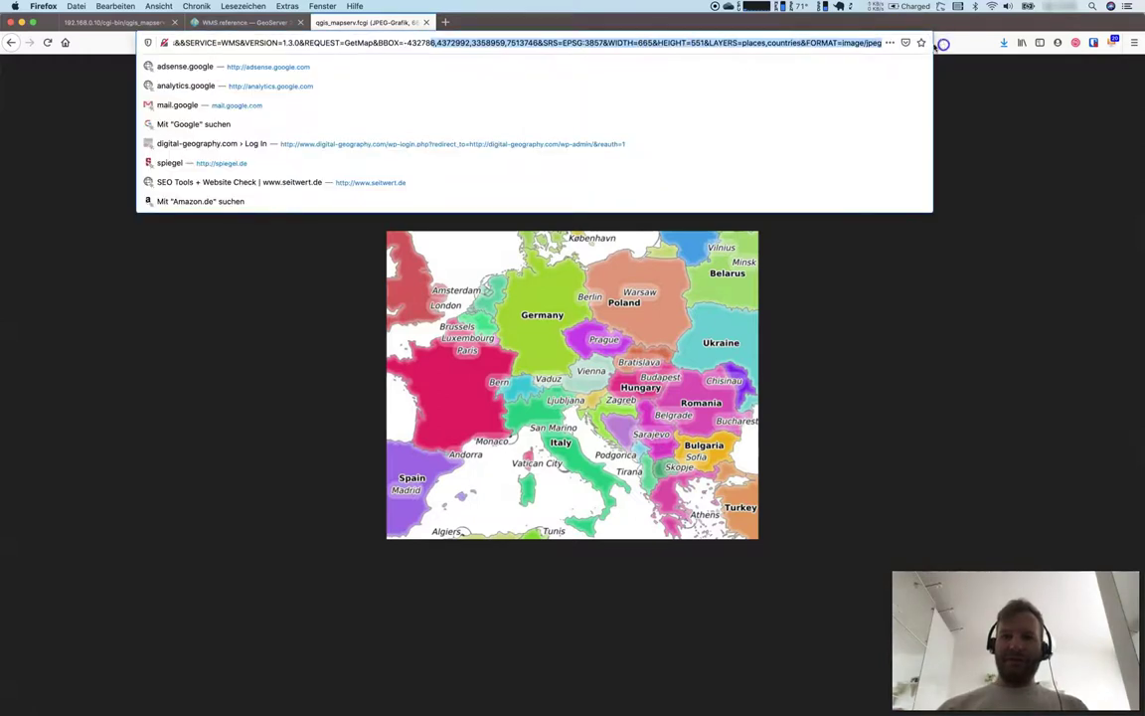
pyautogui.click(767, 44)
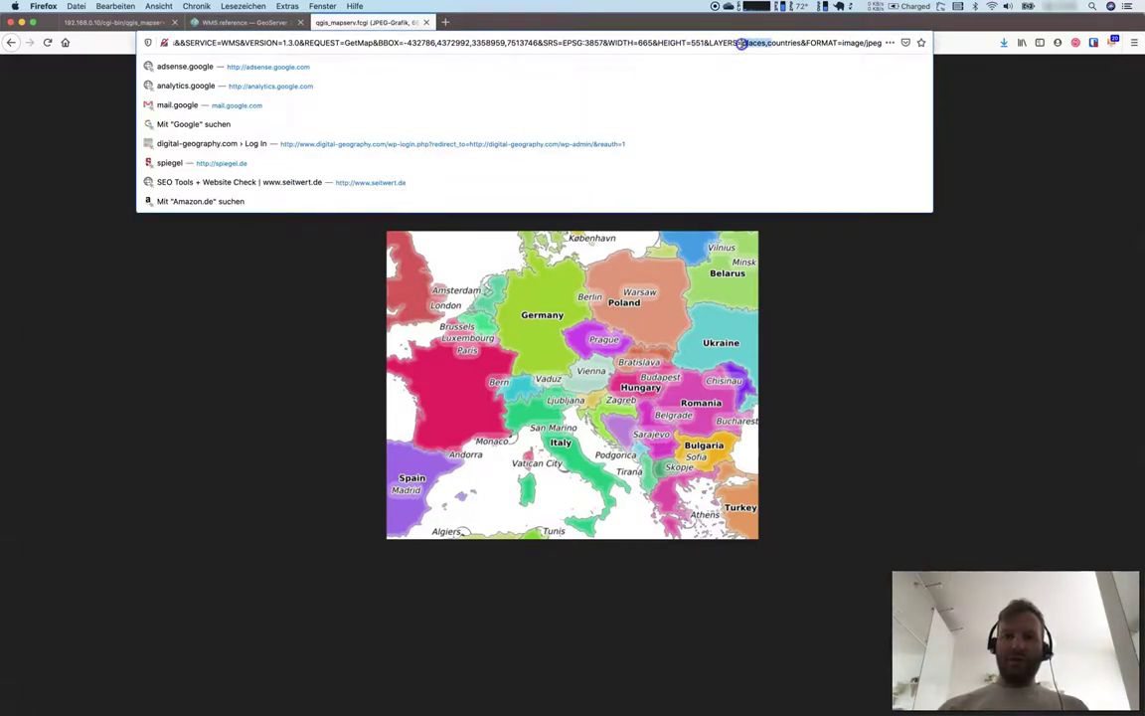
pyautogui.press('BackSpace')
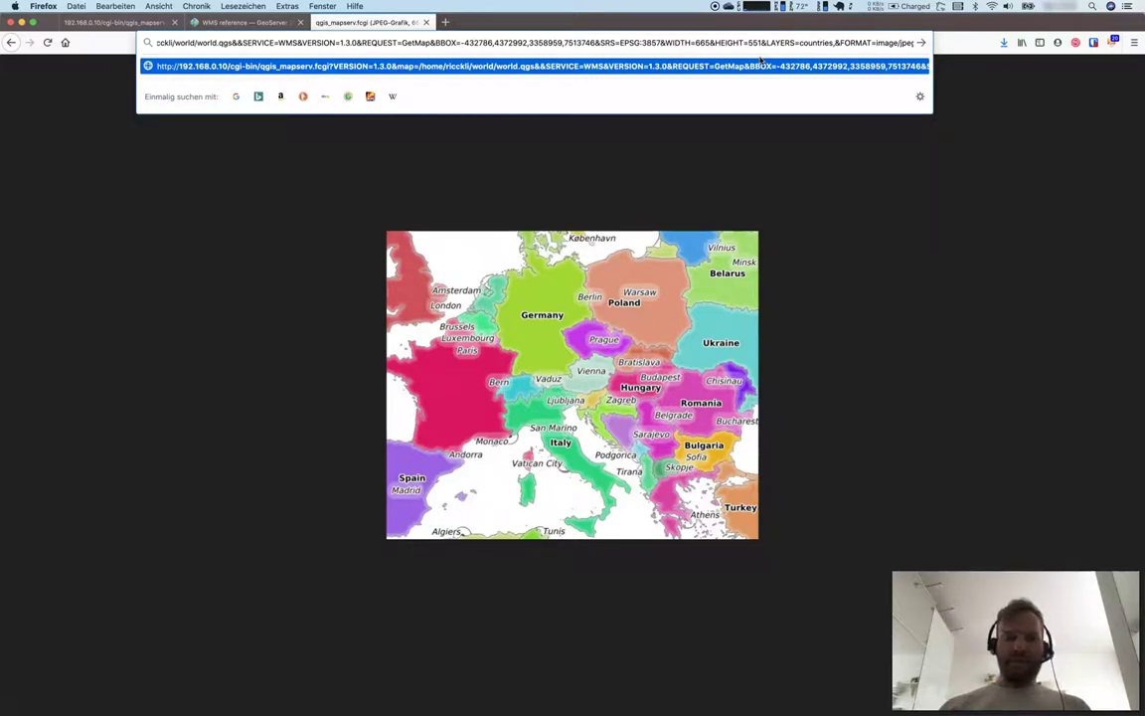
pyautogui.write(',places')
pyautogui.press('Return')
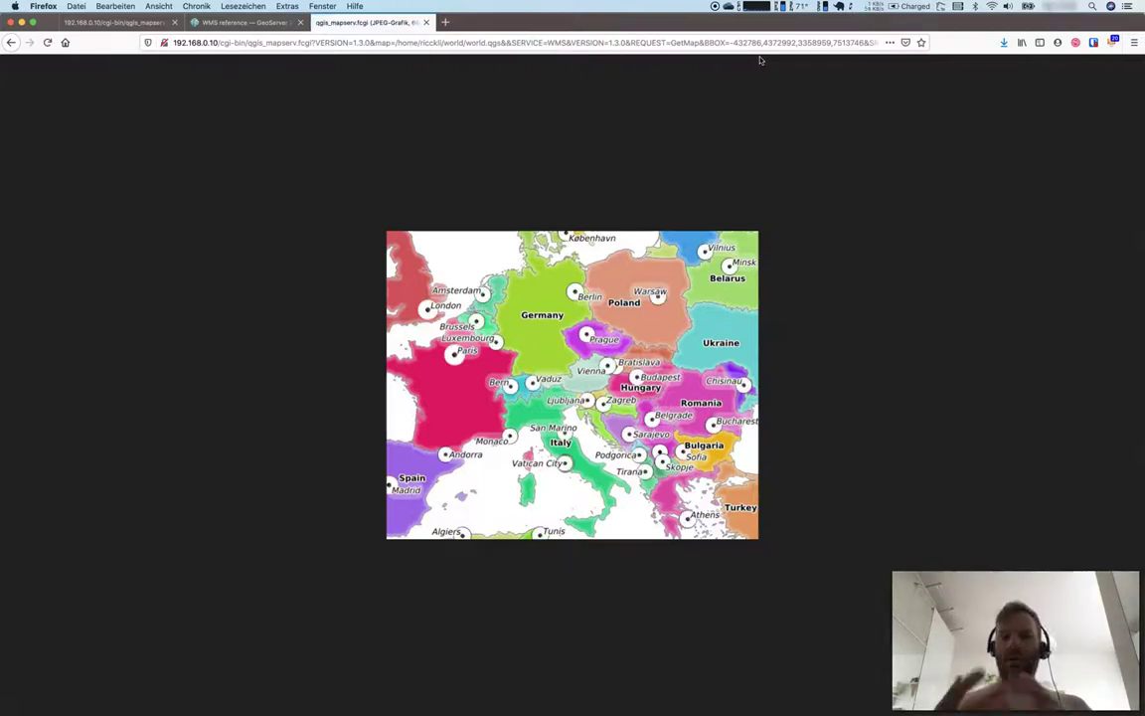
# Apply the STYLES, OPACITIES and FILTER parameters from Atom lines 12–23 to the GetMap URL, showing only Germany and Italy.
pyautogui.press('super+Tab')
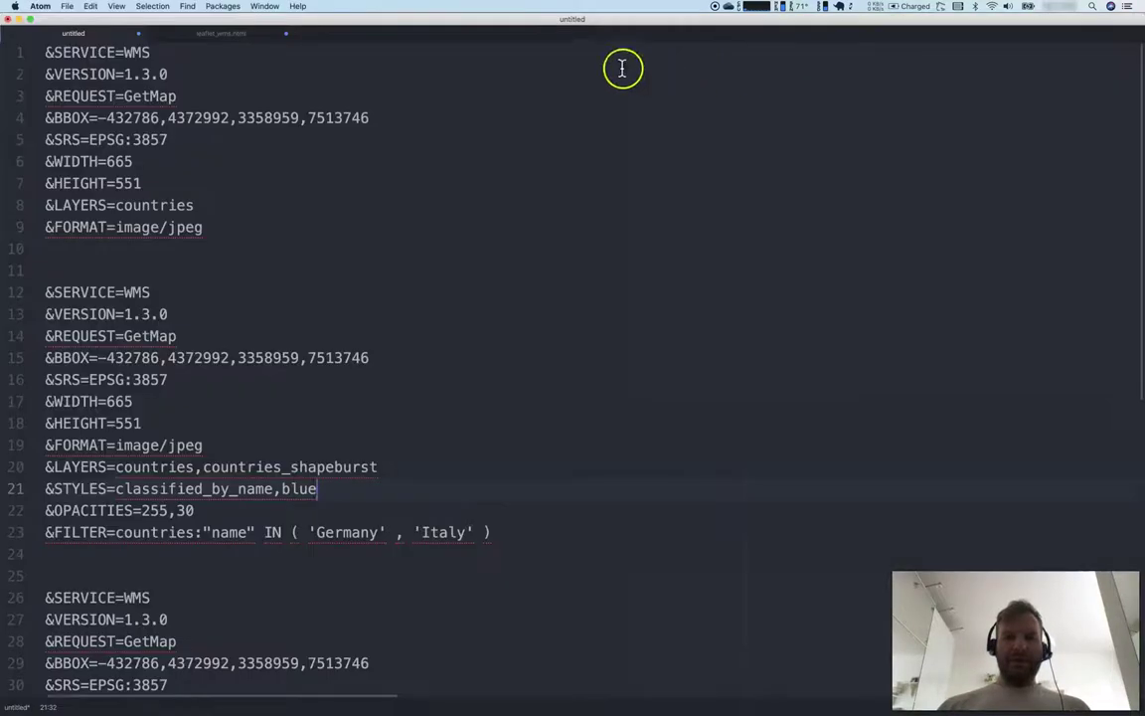
pyautogui.moveTo(493, 533); pyautogui.dragTo(45, 292)
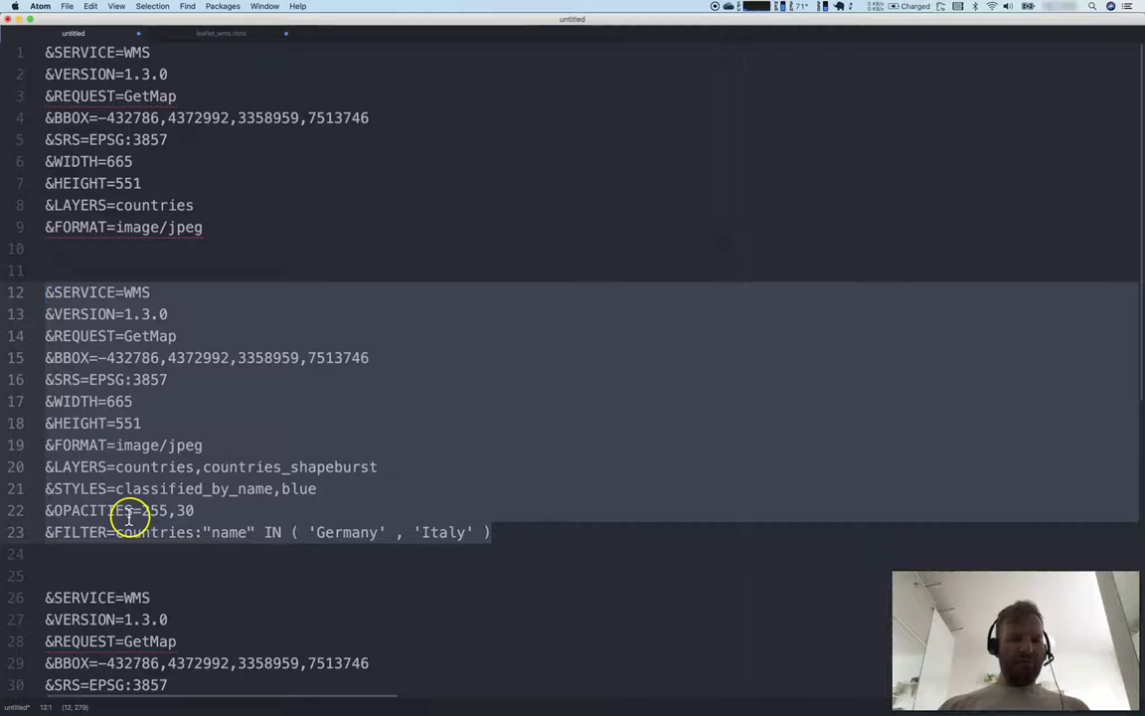
pyautogui.press('super+Tab')
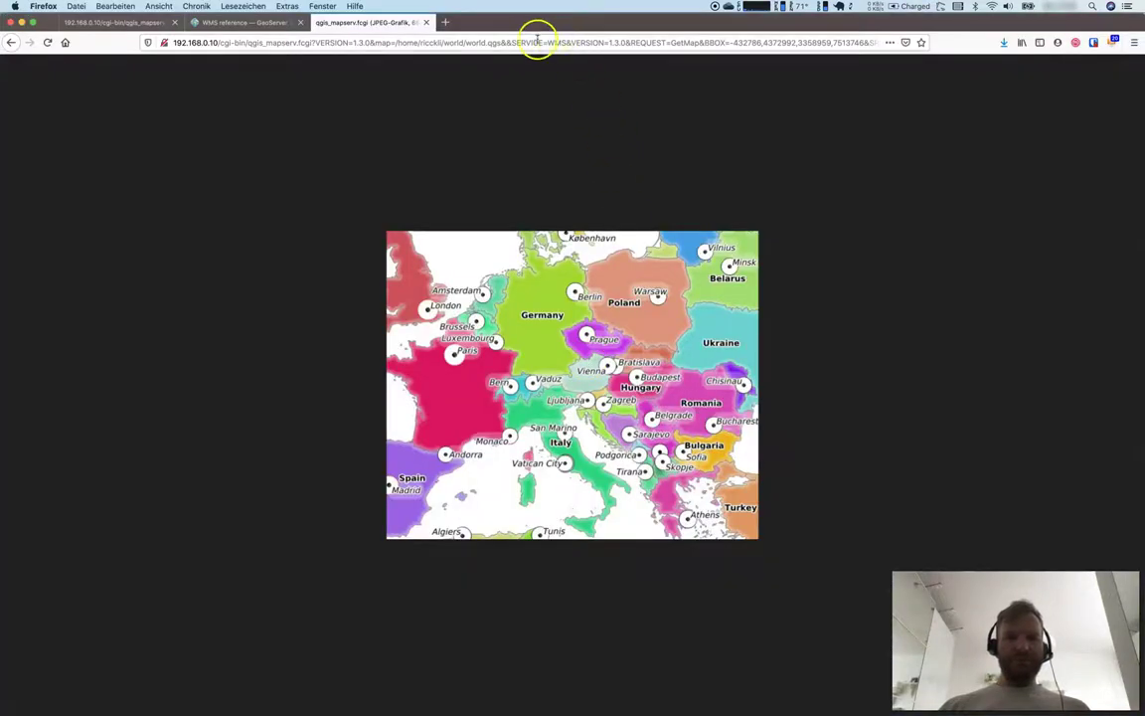
pyautogui.moveTo(506, 43); pyautogui.dragTo(1107, 44)
pyautogui.press('super+v')
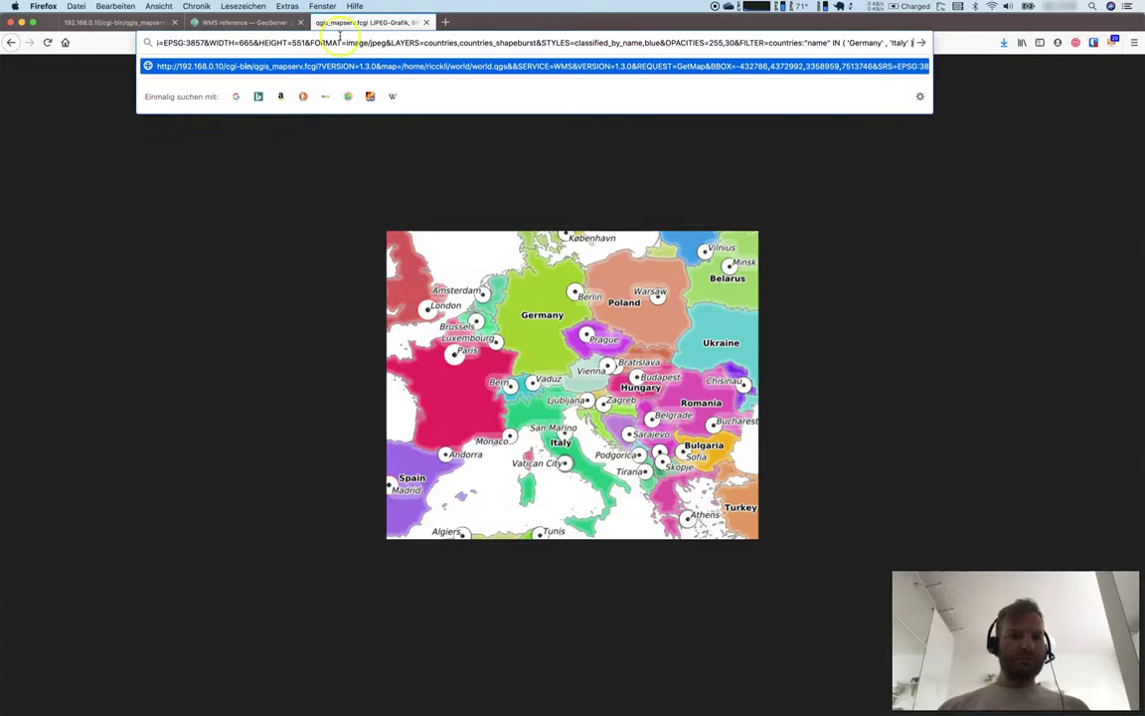
pyautogui.press('super+Left')
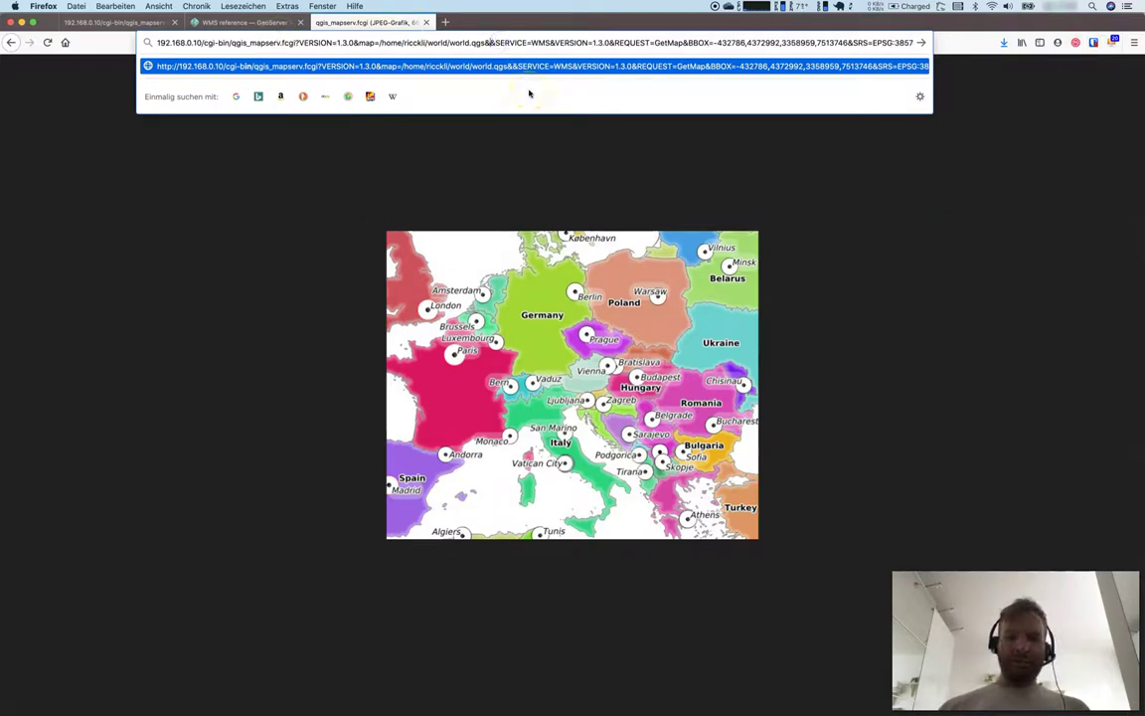
pyautogui.press('Return')
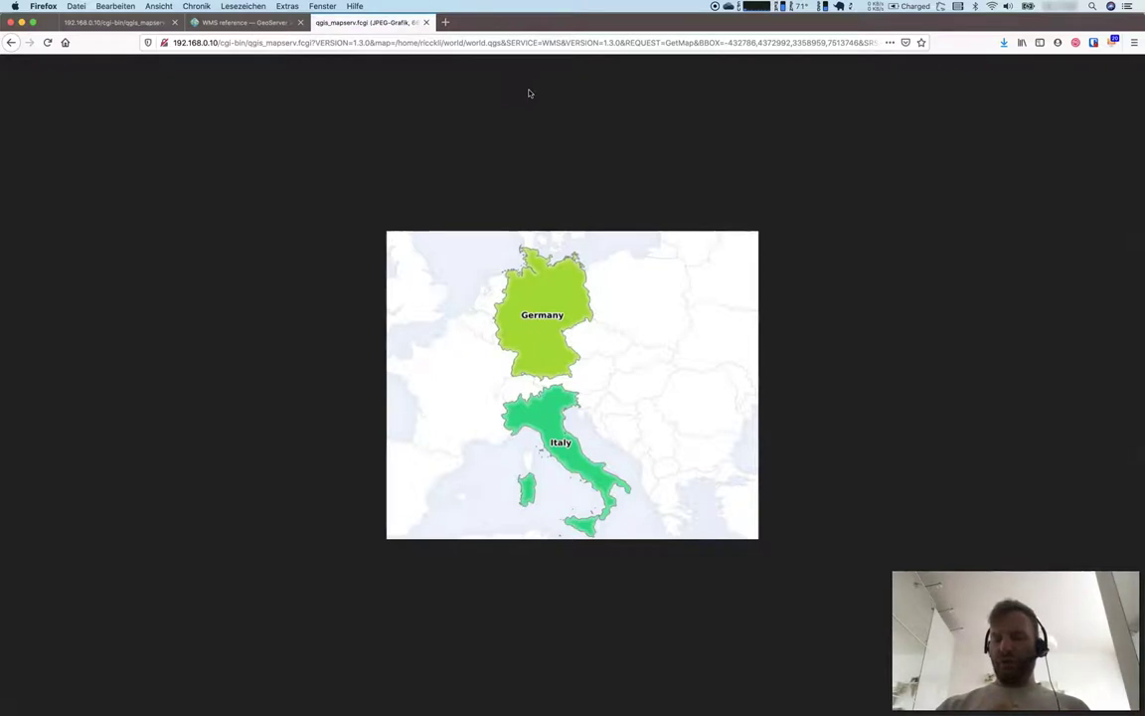
pyautogui.press('super+Tab')
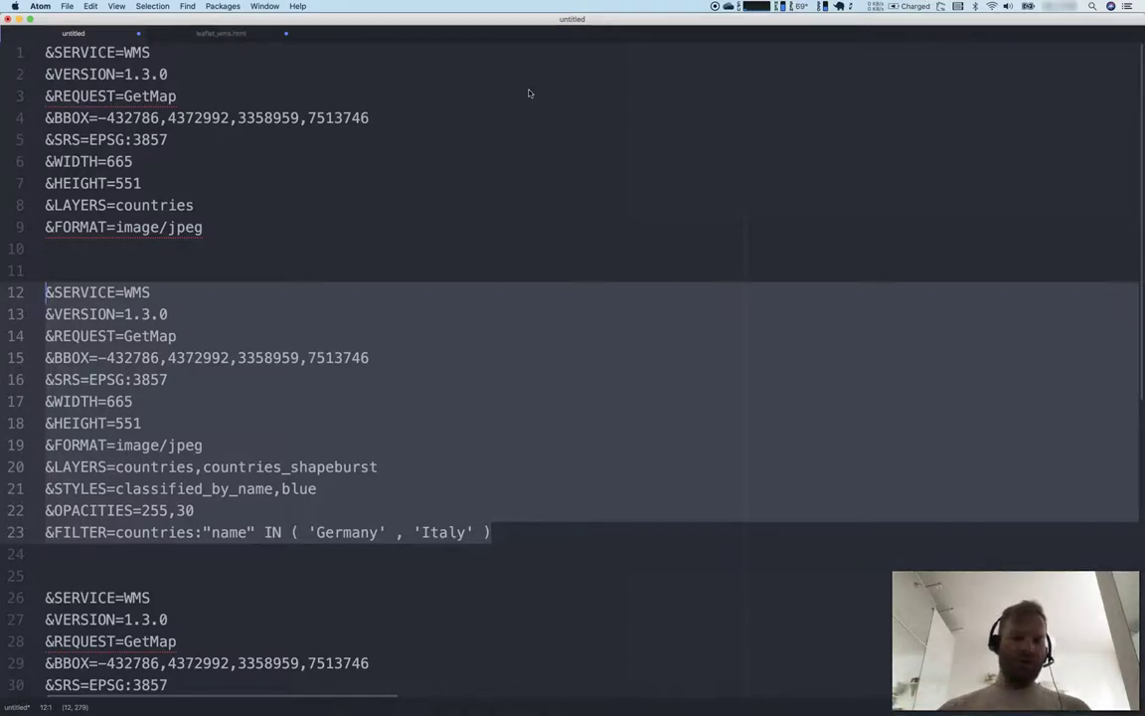
# Add 'Spain' to the FILTER country list on line 23 in Atom.
pyautogui.click(490, 533)
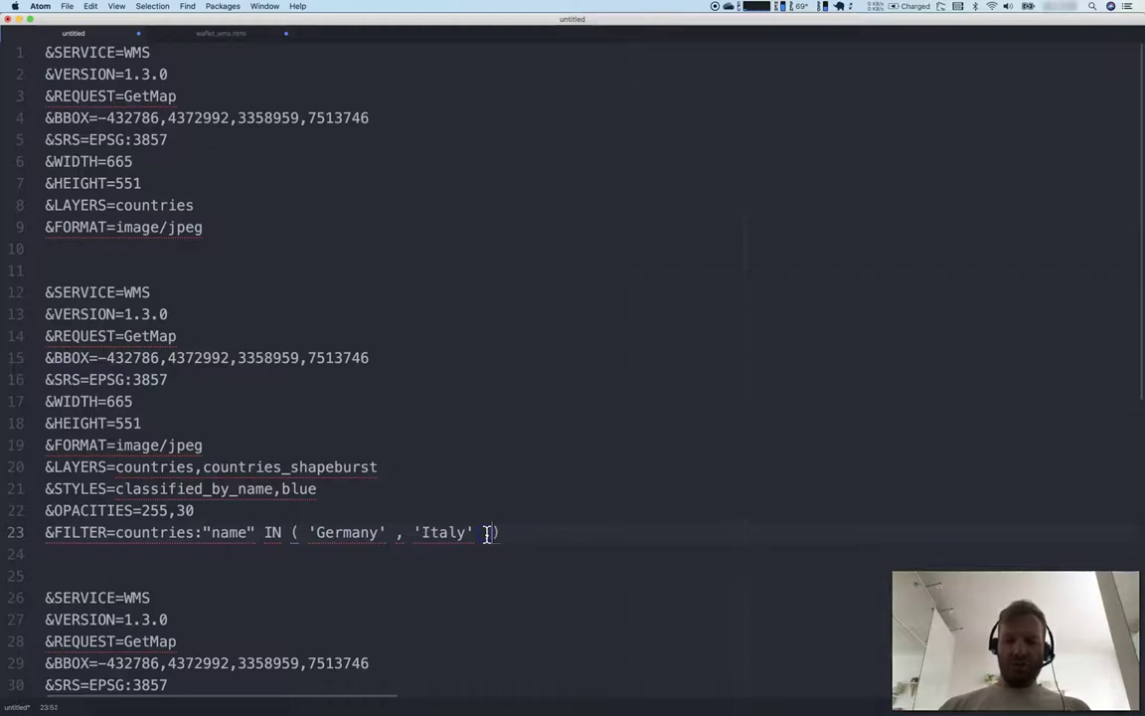
pyautogui.write(', )')
pyautogui.press('Left')
pyautogui.write('Spain')
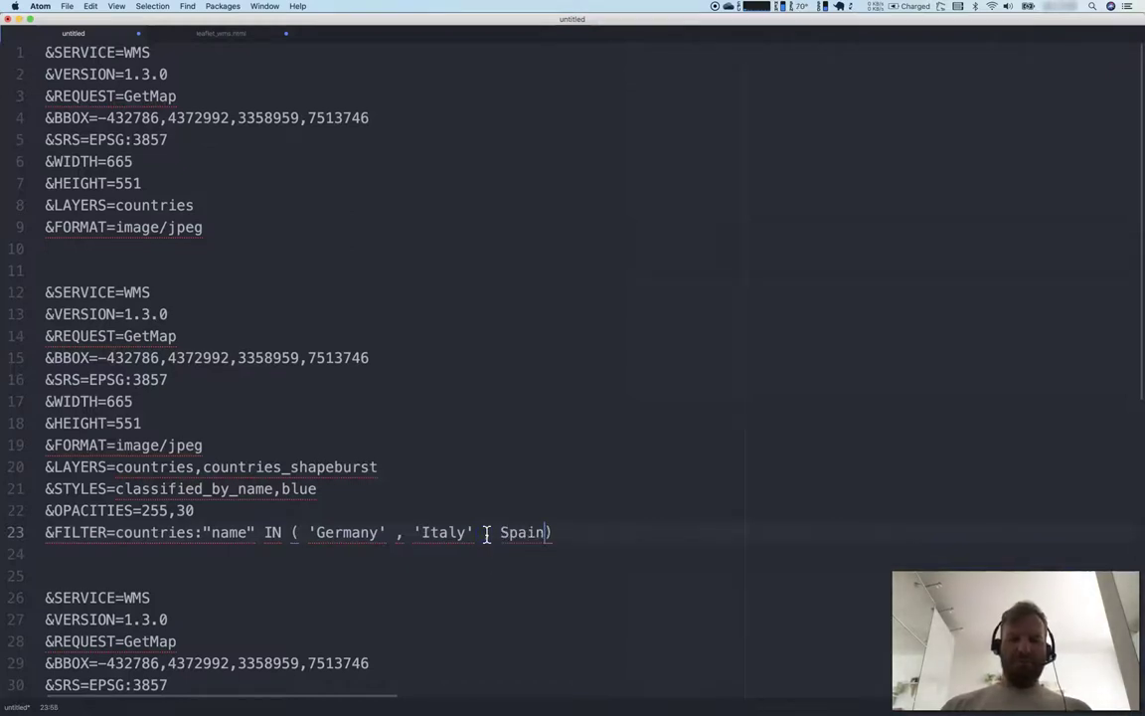
pyautogui.hotkey('alt', 'shift', 'Left')
pyautogui.write("'")
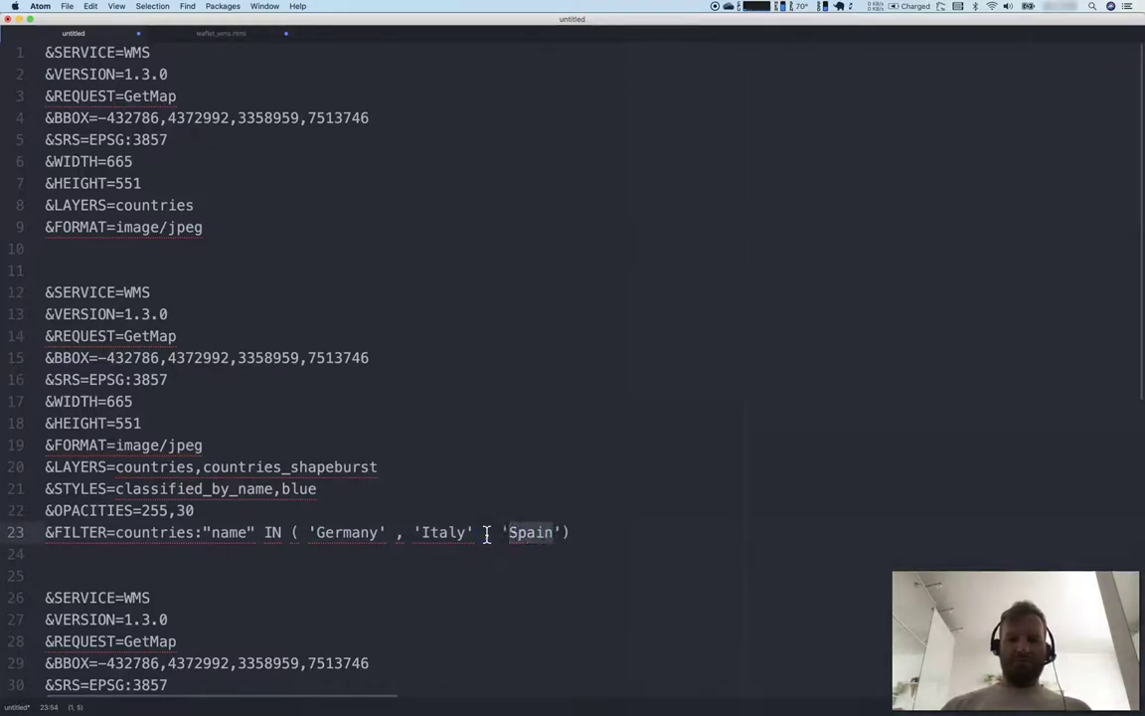
# Send parameter lines 11–23 in the GetMap URL, which returns a Security ServiceException.
pyautogui.moveTo(570, 533); pyautogui.dragTo(30, 292)
pyautogui.press('super+Tab')
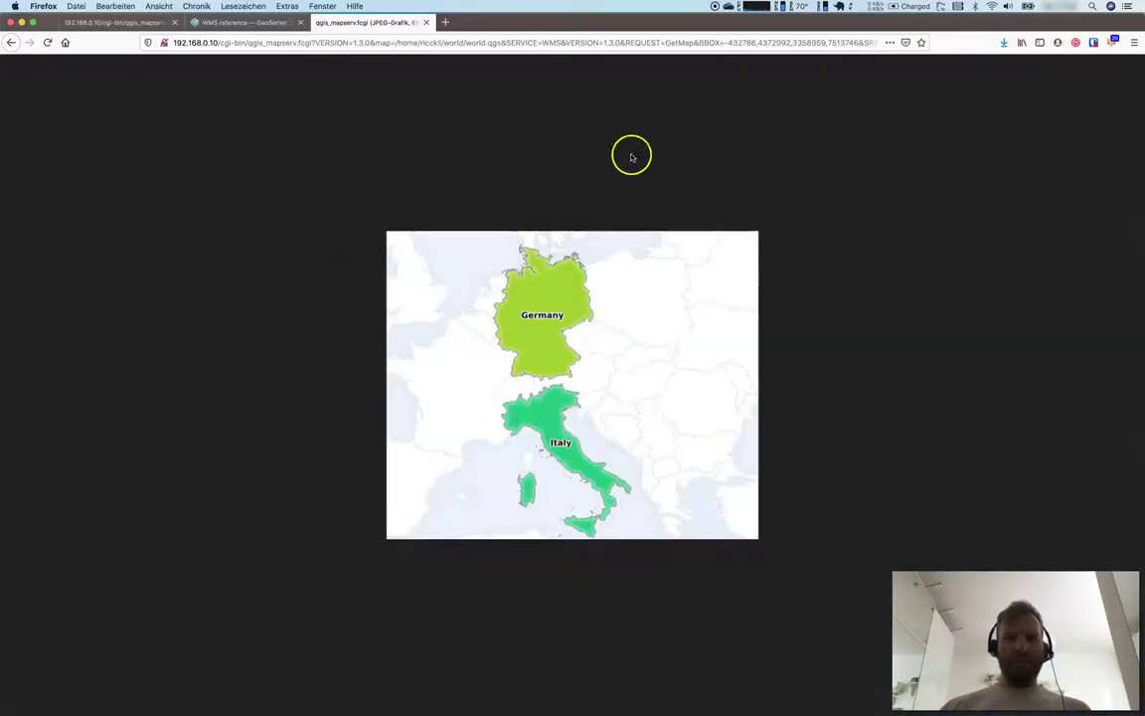
pyautogui.click(626, 43)
pyautogui.click(452, 46)
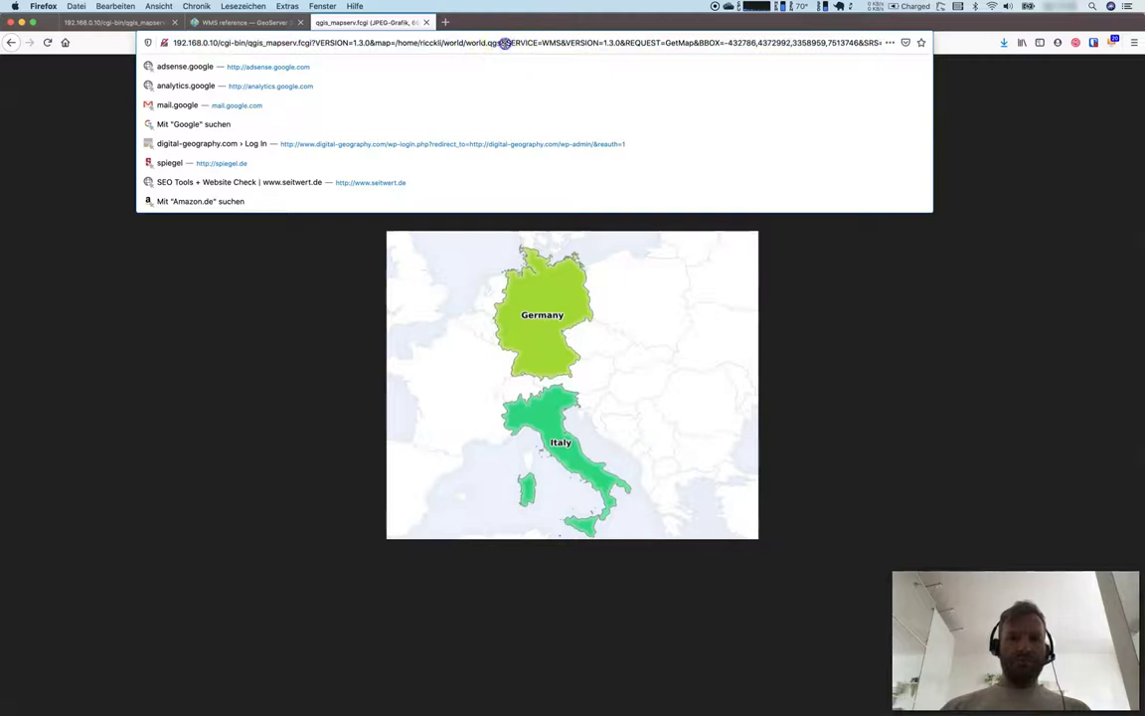
pyautogui.moveTo(509, 41); pyautogui.dragTo(1137, 80)
pyautogui.hotkey('ctrl', 'v')
pyautogui.press('Return')
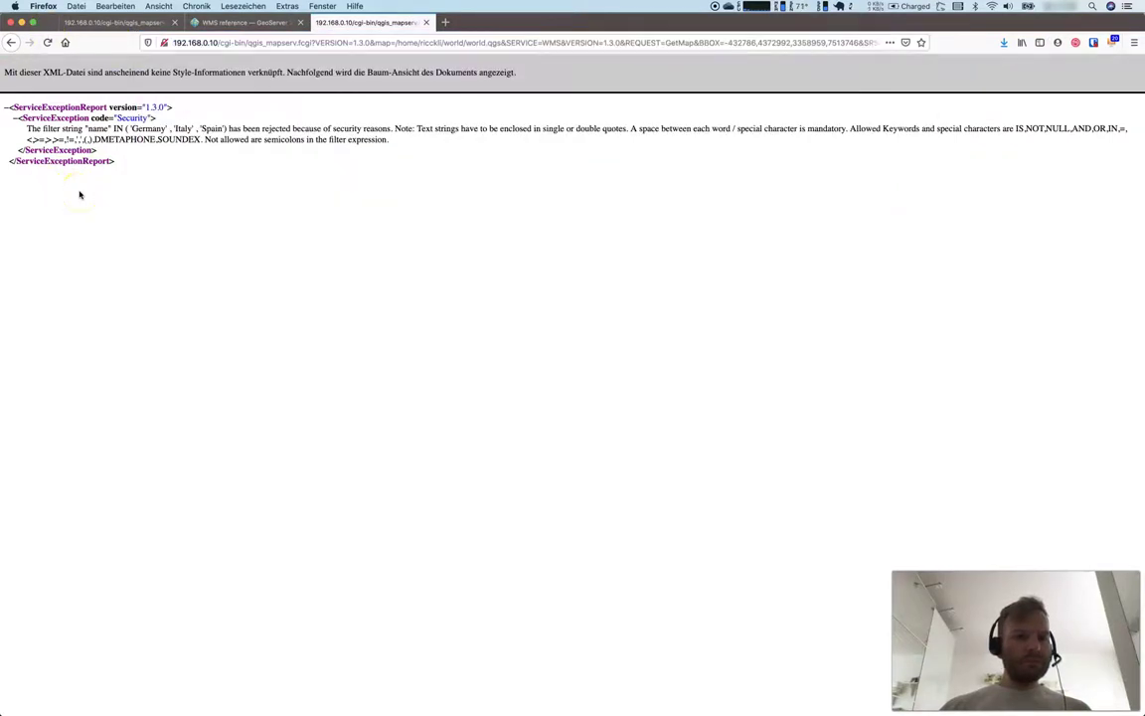
# Add a space before the filter's closing parenthesis and reload the GetMap showing Germany, Italy and Spain.
pyautogui.press('super+Tab')
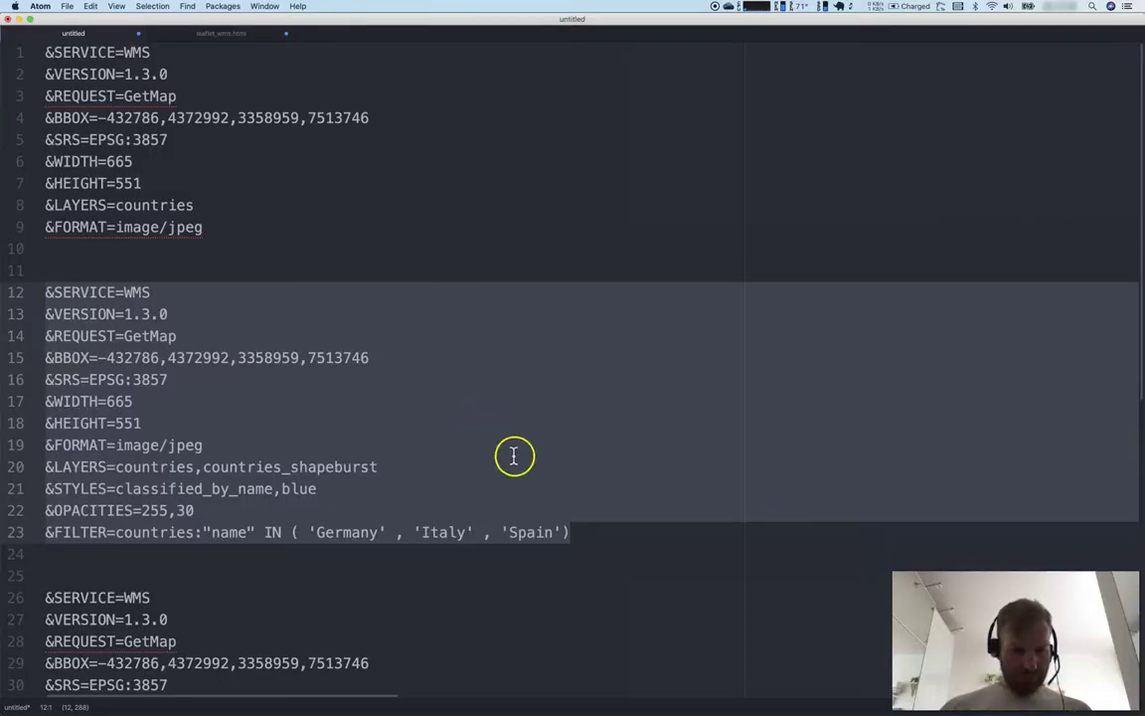
pyautogui.click(574, 530)
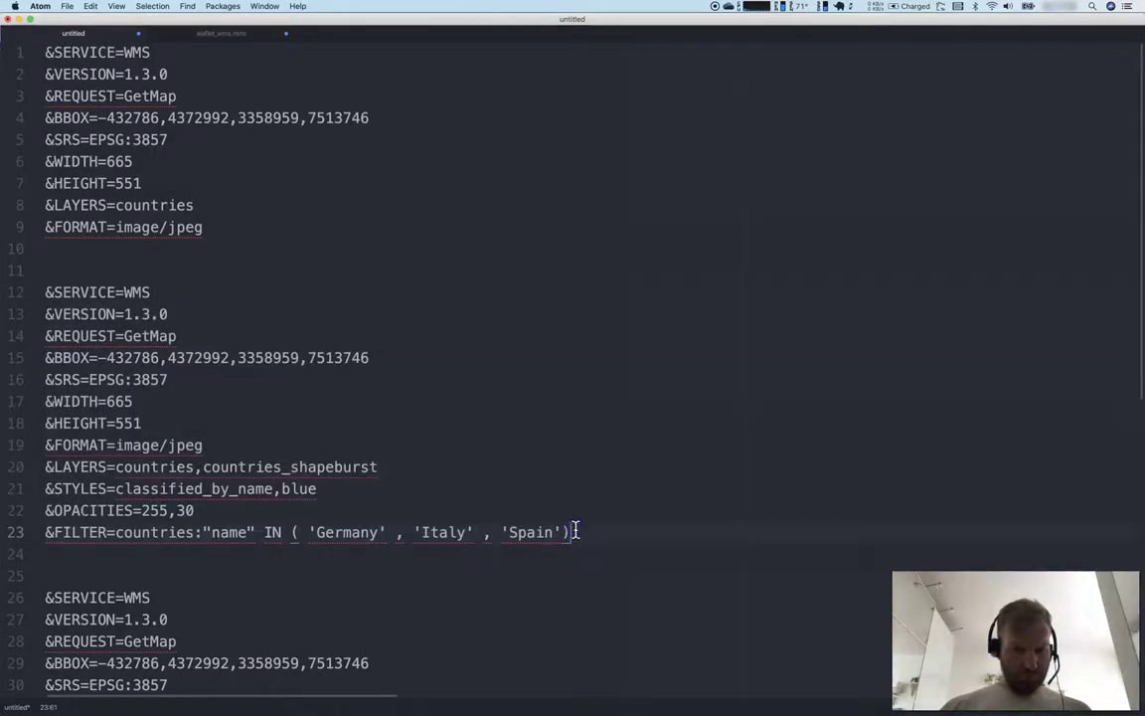
pyautogui.moveTo(574, 532); pyautogui.dragTo(3, 295)
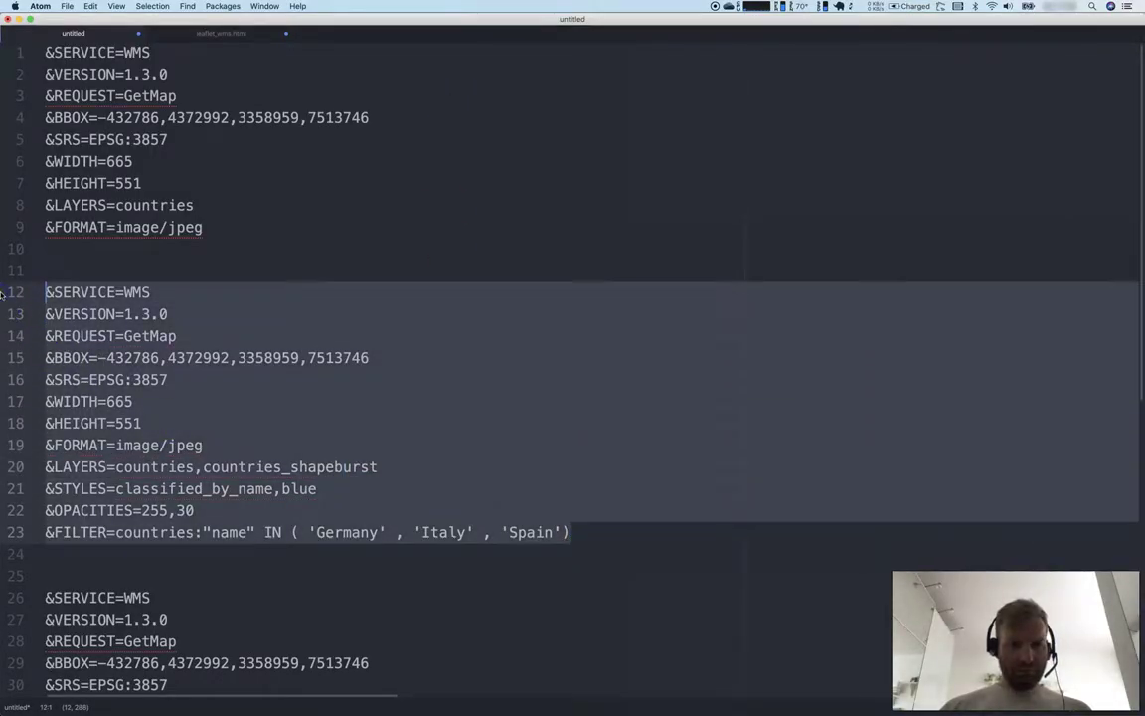
pyautogui.press('super+Tab')
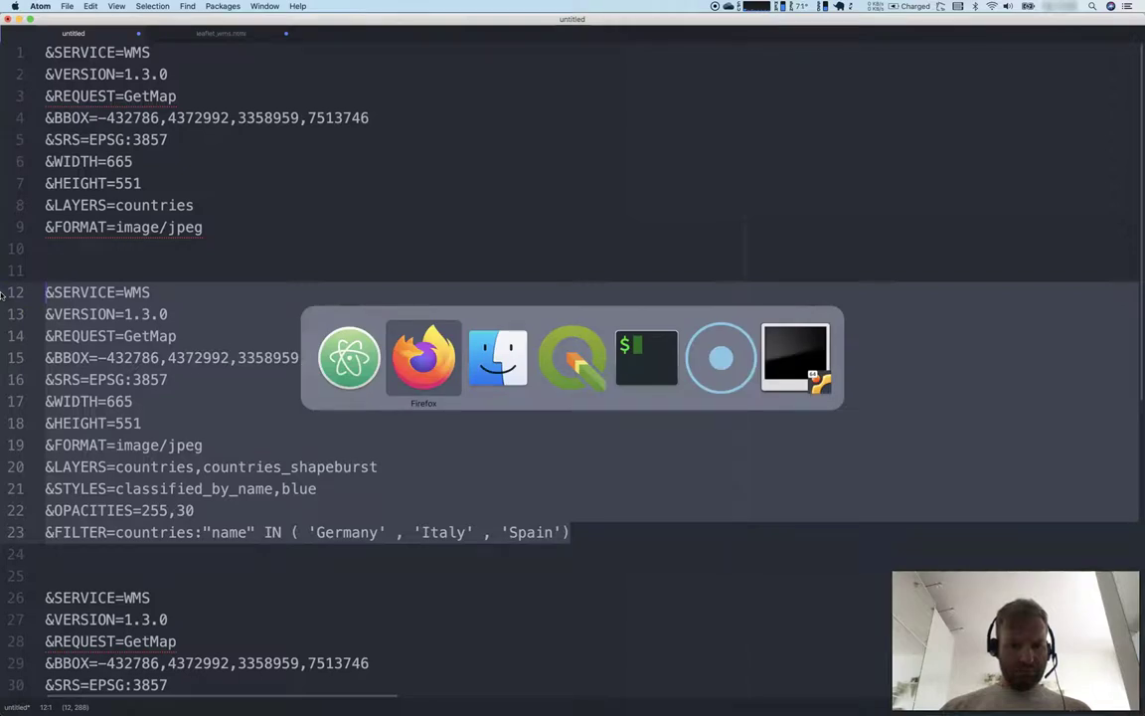
pyautogui.press('Escape')
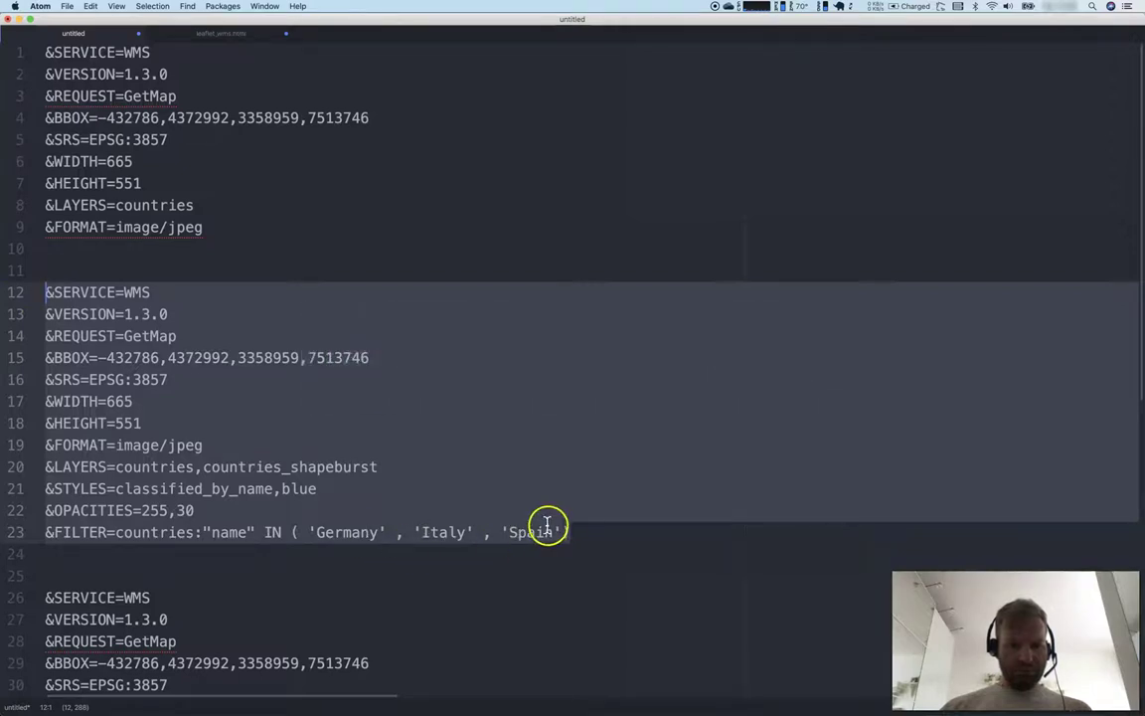
pyautogui.click(583, 535)
pyautogui.moveTo(587, 535); pyautogui.dragTo(3, 299)
pyautogui.press('super+Tab')
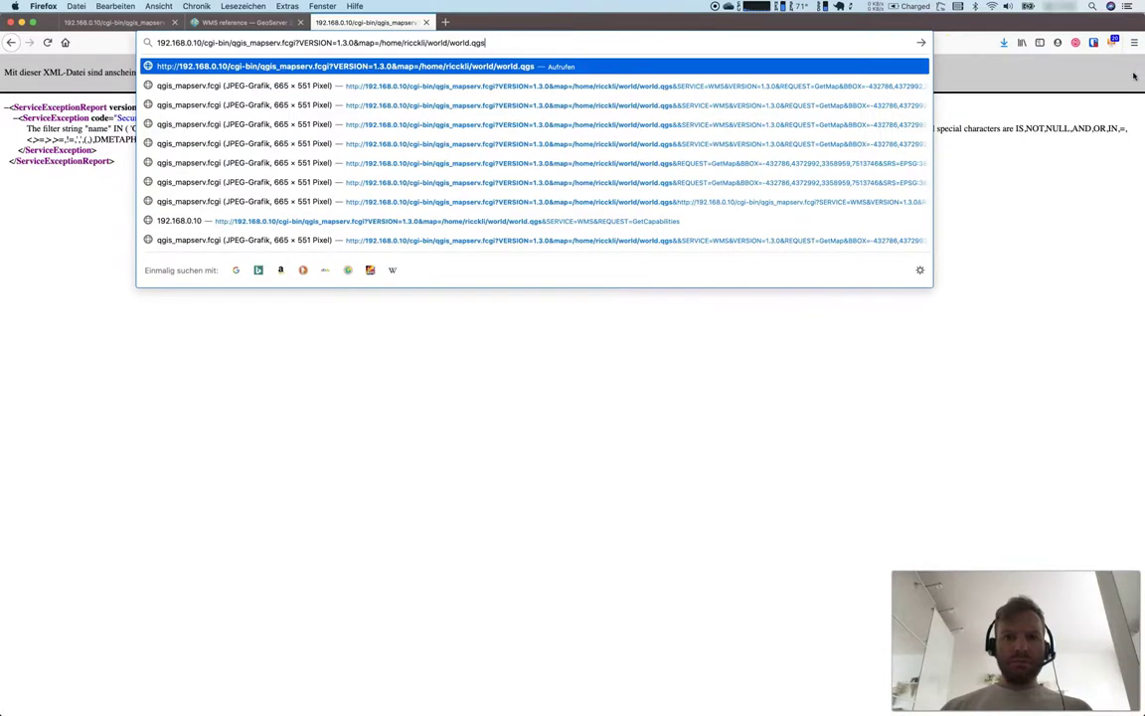
pyautogui.press('Return')
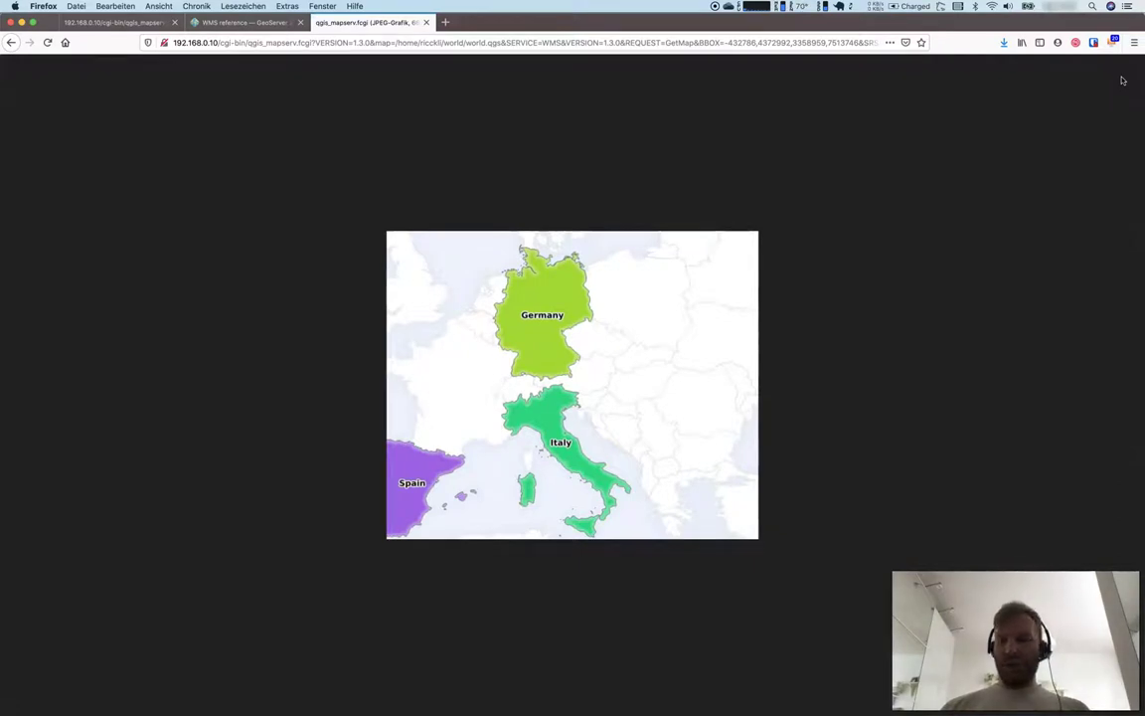
pyautogui.press('super+Tab')
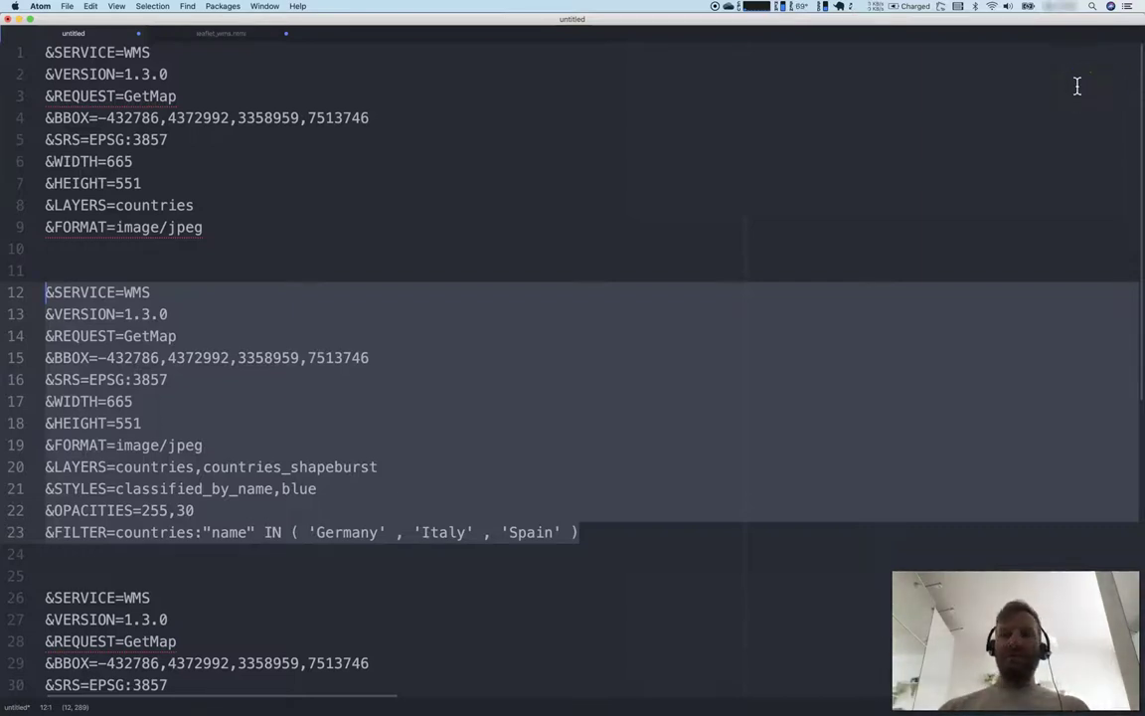
# Open the 'WMS reference — GeoServer' tab and scroll to its GetCapabilities section.
pyautogui.press('super+Tab')
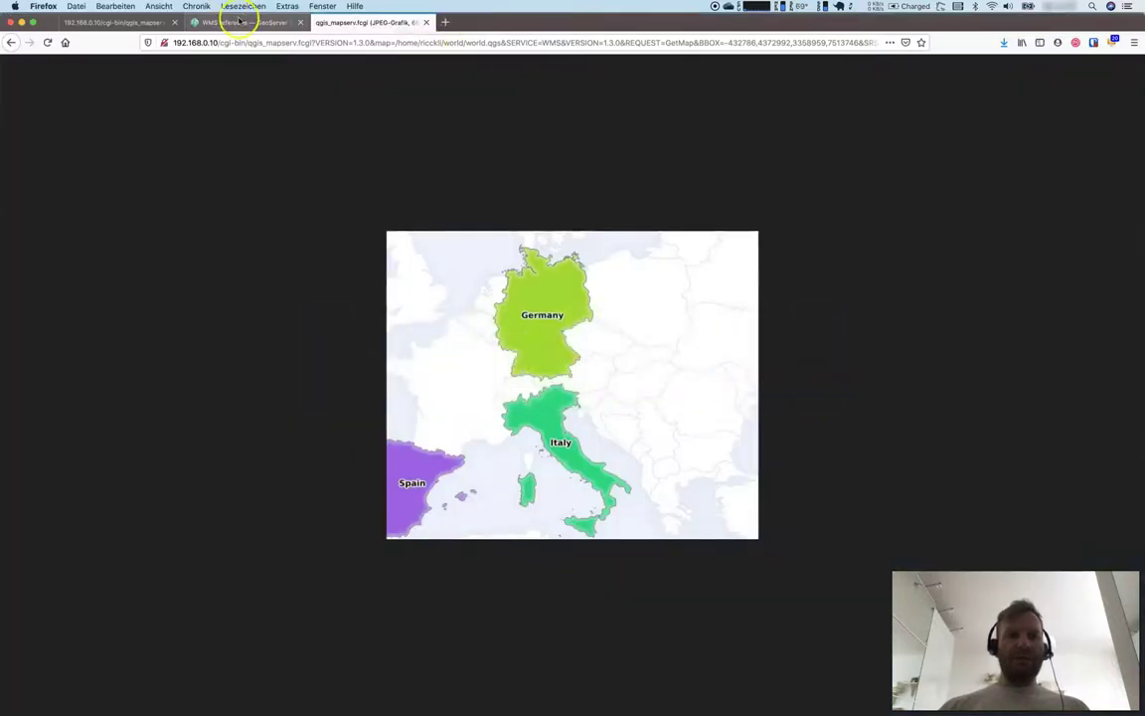
pyautogui.click(238, 21)
pyautogui.scroll(-10, 621, 259)
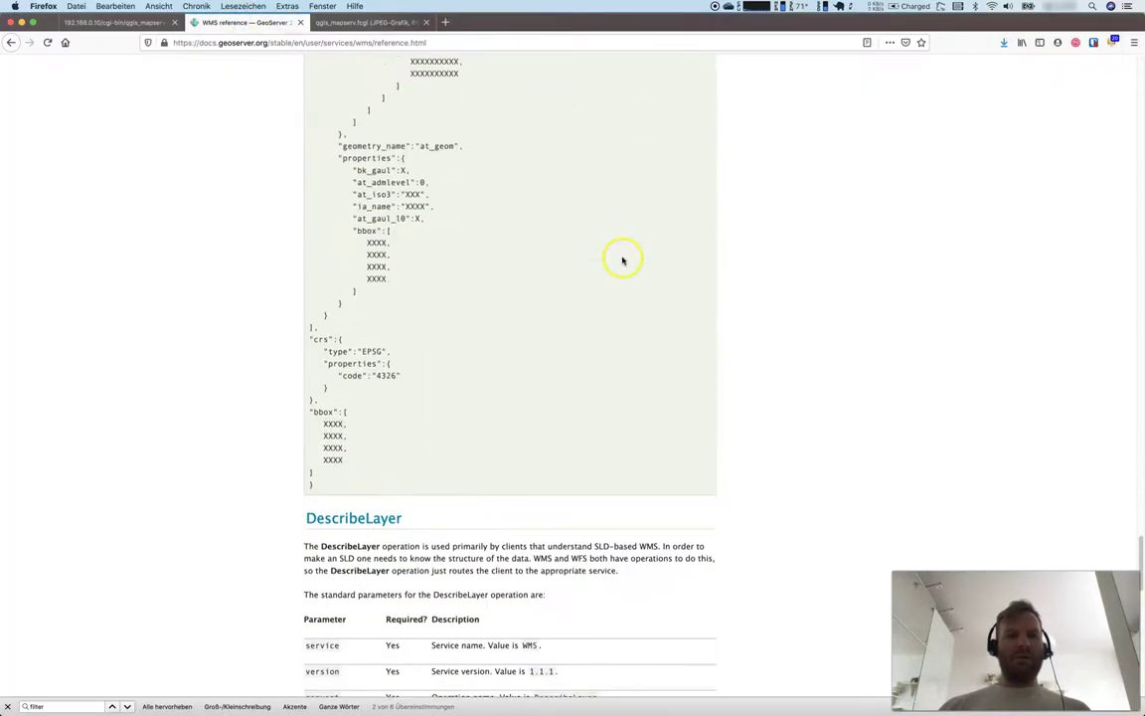
pyautogui.scroll(9, 621, 256)
pyautogui.scroll(20, 626, 255)
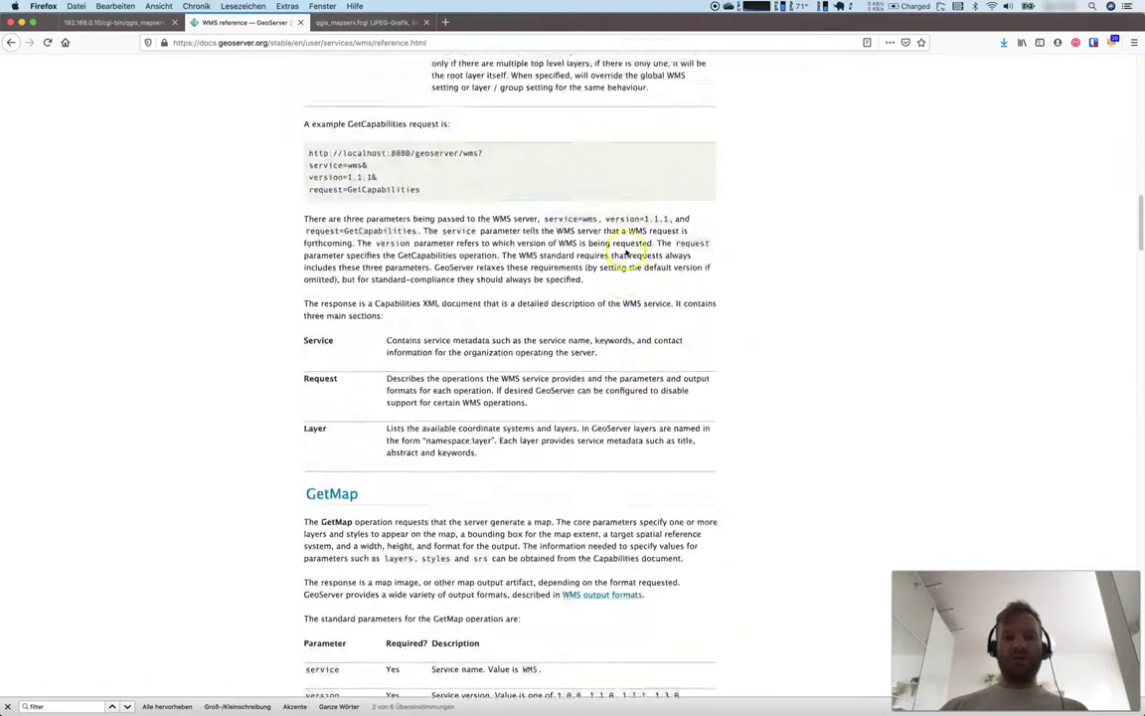
pyautogui.scroll(10, 626, 253)
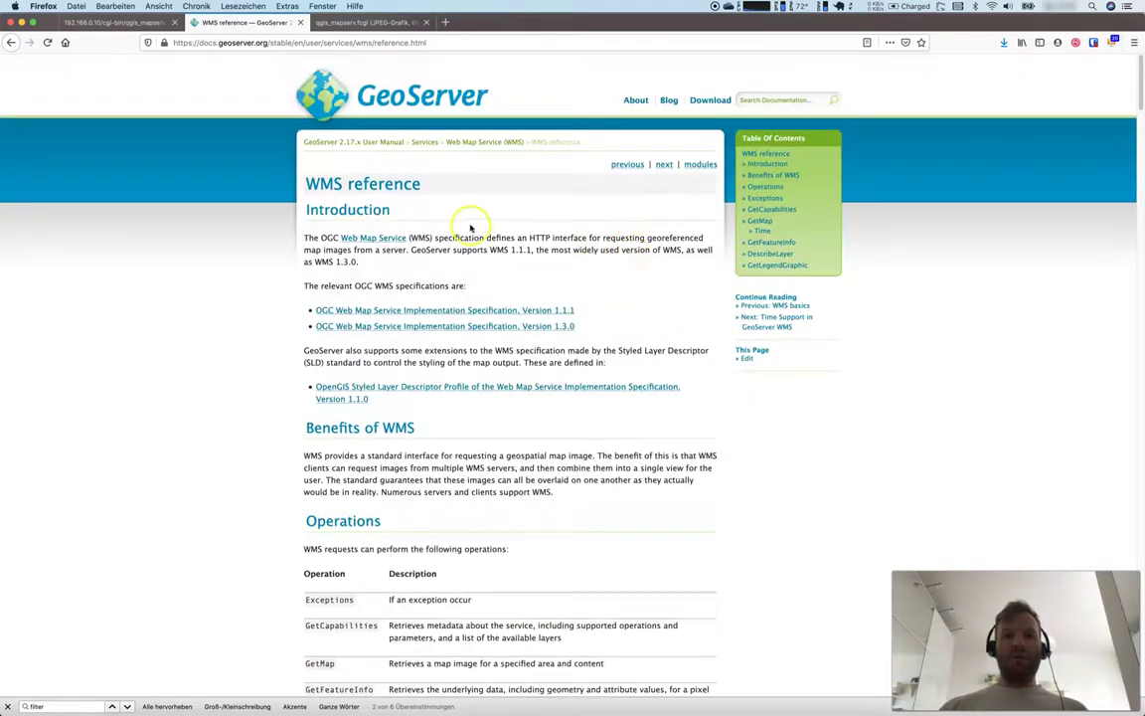
pyautogui.scroll(-15, 596, 318)
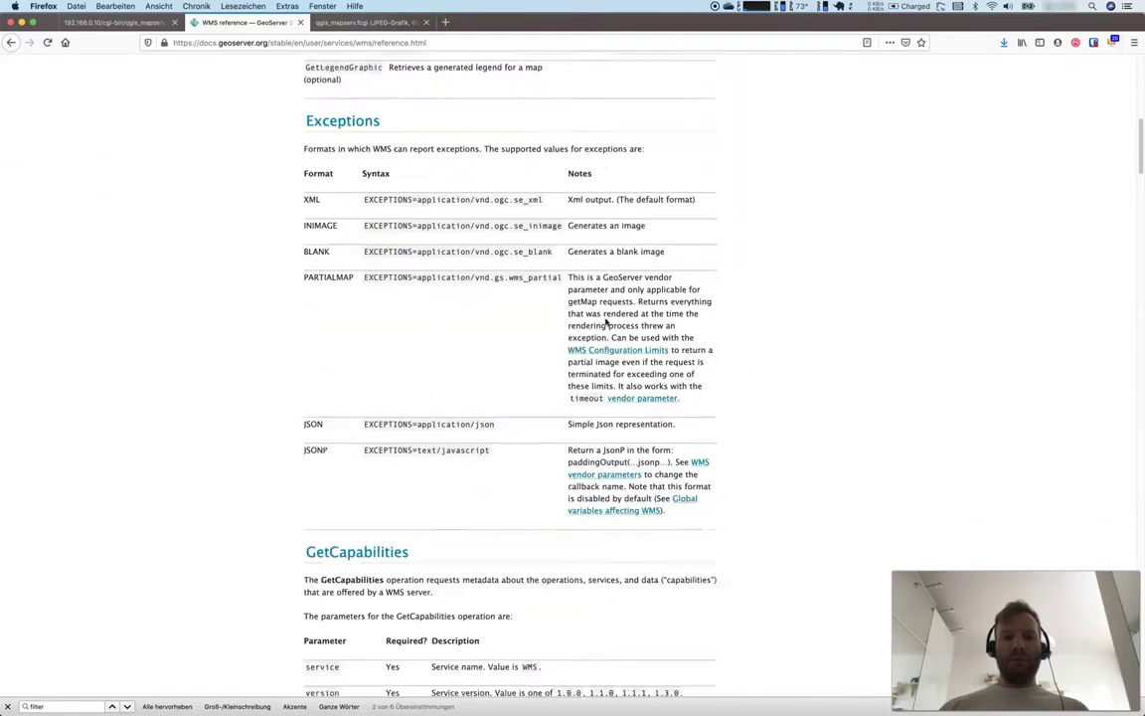
pyautogui.scroll(-5, 606, 323)
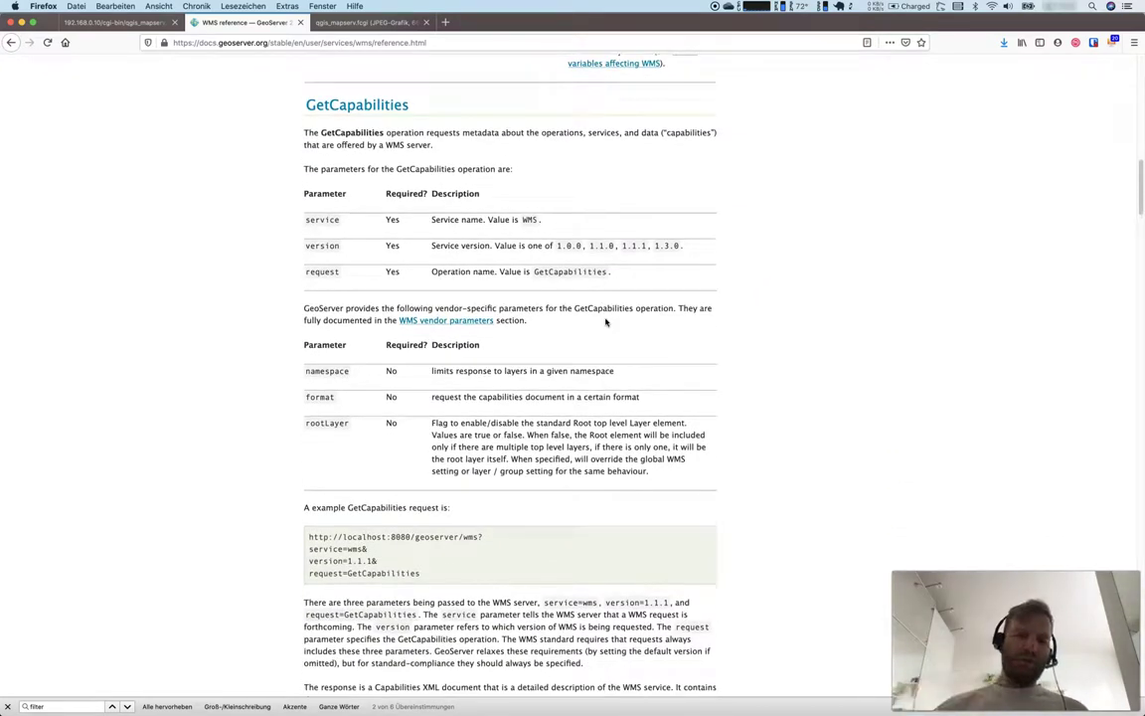
# Indent and select the HIGHLIGHT GetMap parameter block in Atom.
pyautogui.press('super+Tab')
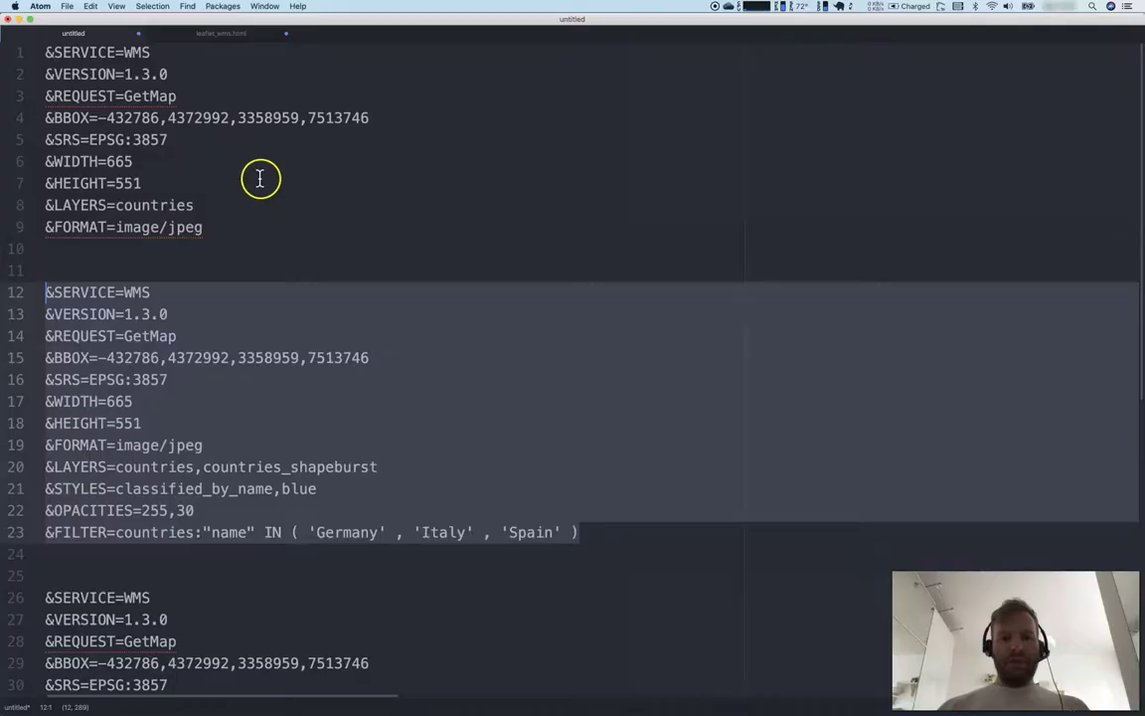
pyautogui.scroll(-3, 509, 402)
pyautogui.scroll(-3, 509, 403)
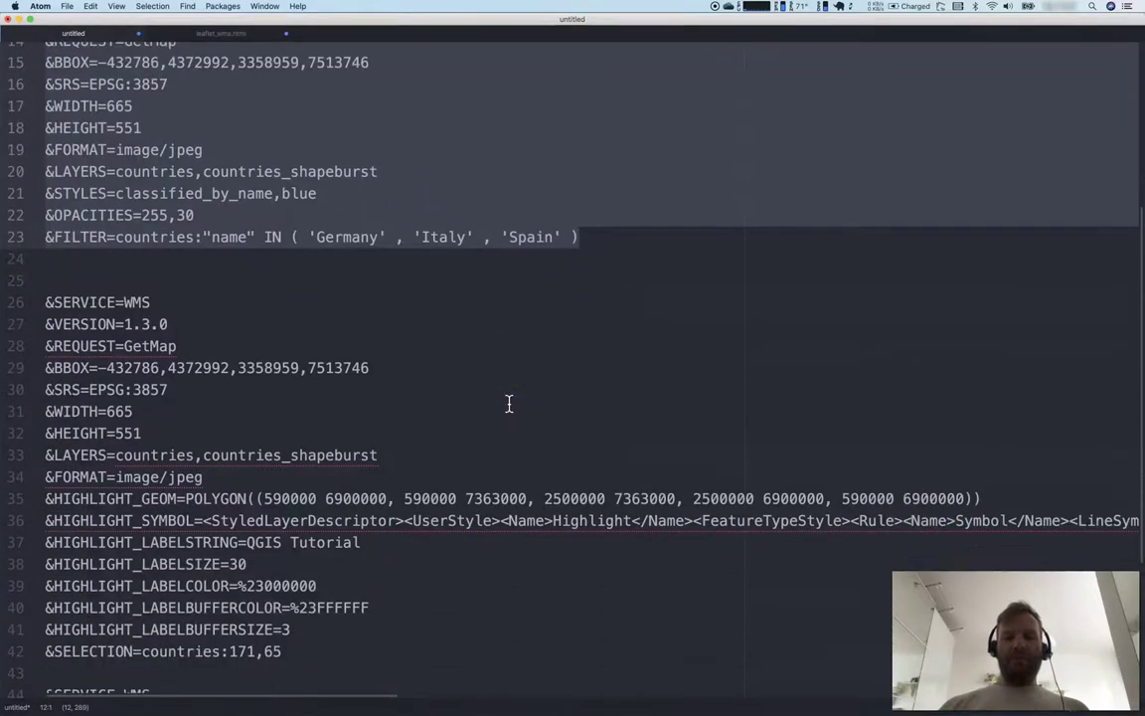
pyautogui.press('Tab')
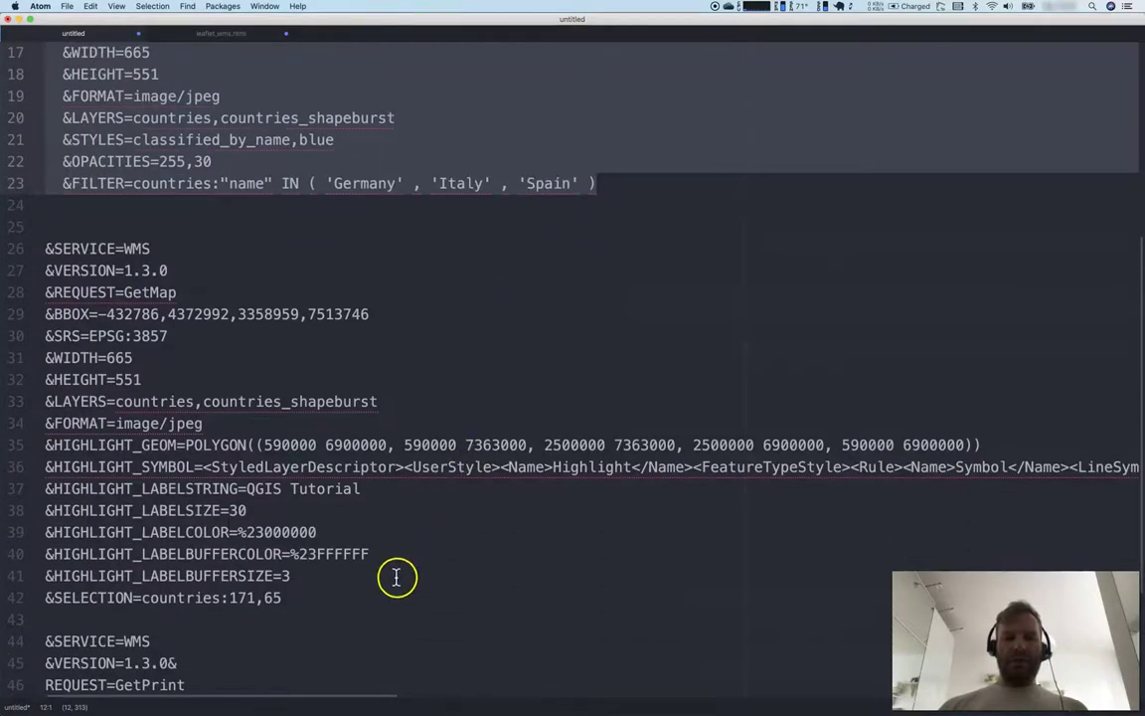
pyautogui.moveTo(355, 596); pyautogui.dragTo(37, 245)
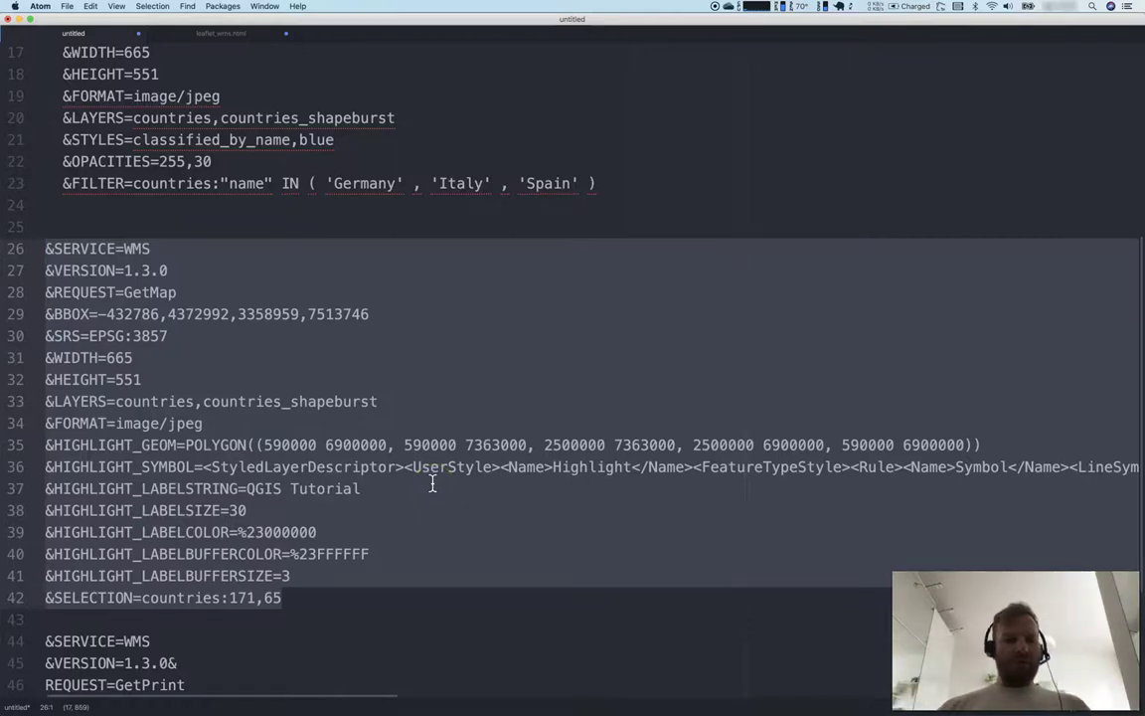
# Load the world.qgs GetMap highlight request in Firefox, showing Europe titled 'QGIS Tutorial'.
pyautogui.press('super+Tab')
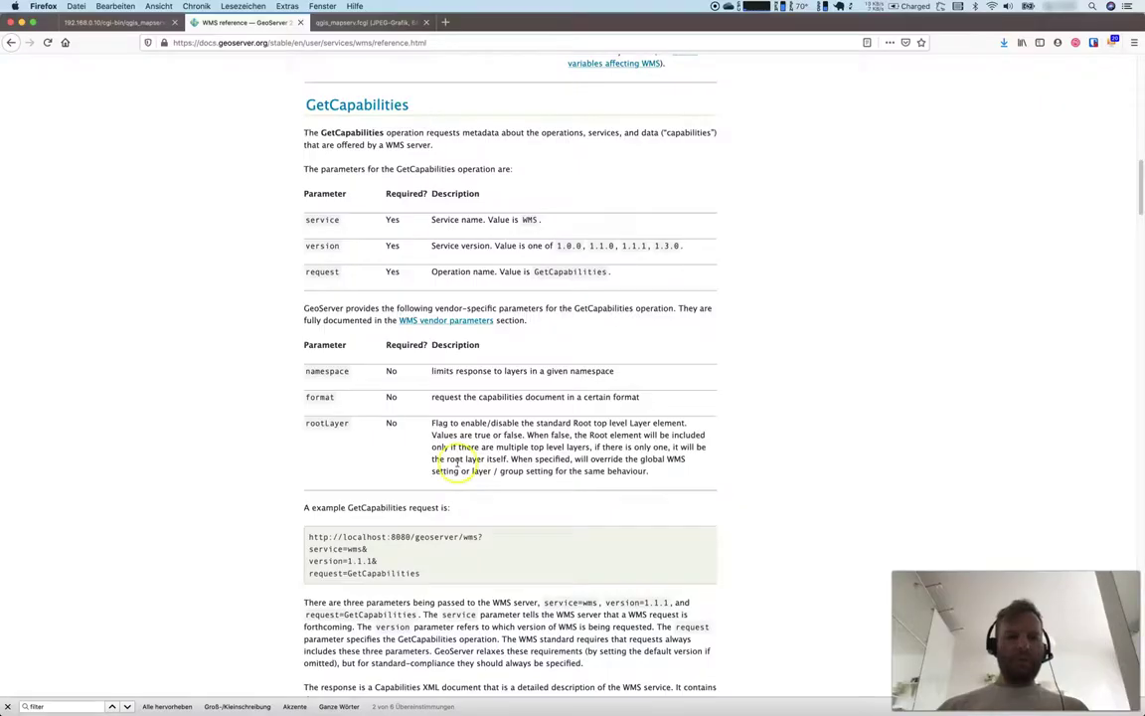
pyautogui.click(376, 22)
pyautogui.moveTo(502, 44); pyautogui.dragTo(1004, 44)
pyautogui.write('192.168.0.10/cgi-bin/qgis_mapserv.fcgi?VERSION=1.3.0&map=/home/ricckli/world/world.qgs')
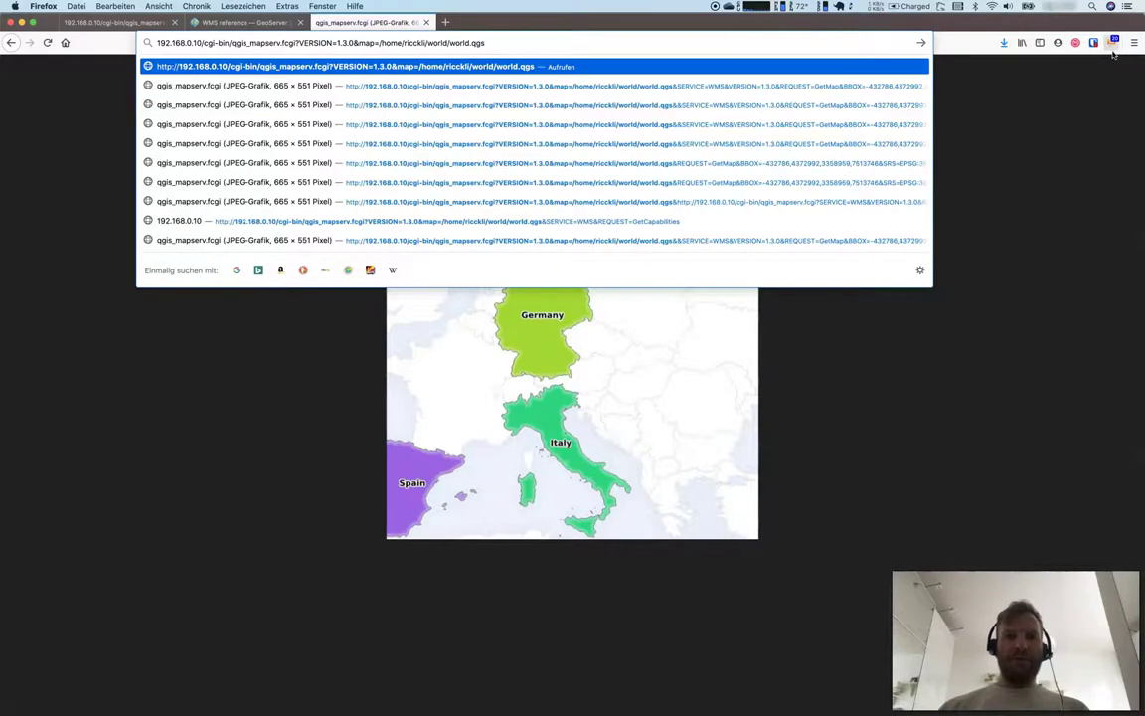
pyautogui.press('super+c')
pyautogui.press('super+v')
pyautogui.press('Return')
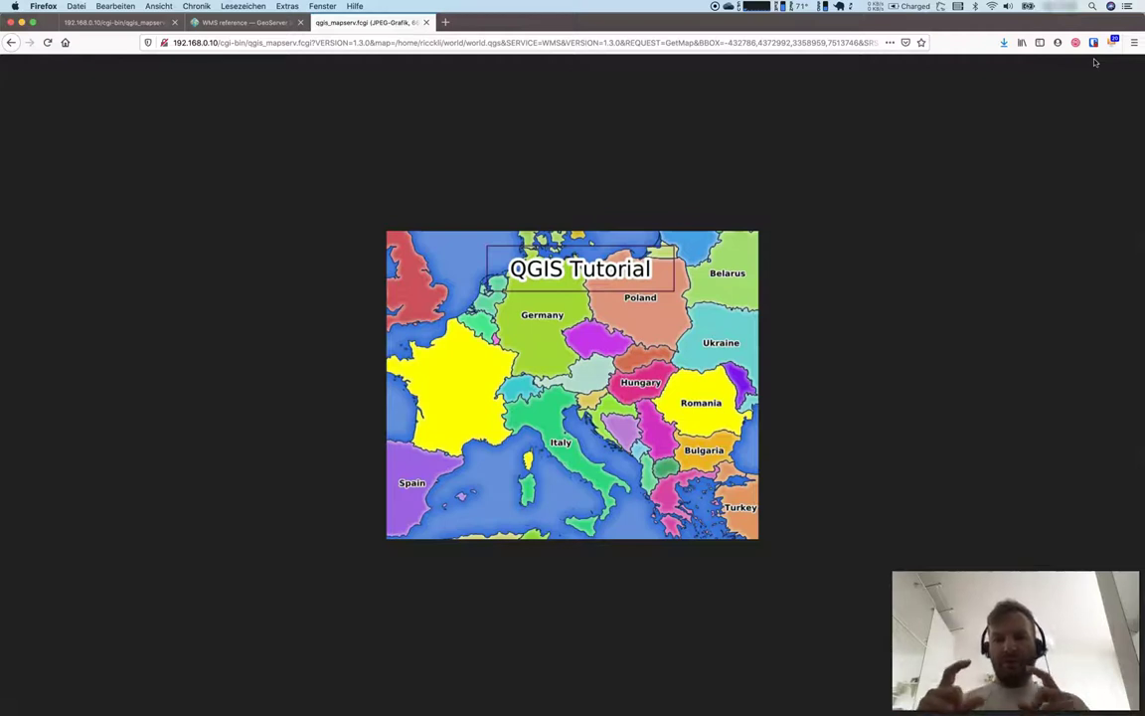
# Change the highlight label from 'QGIS Tutorial' to 'My awesome label' and select lines 26–42.
pyautogui.press('super+Tab')
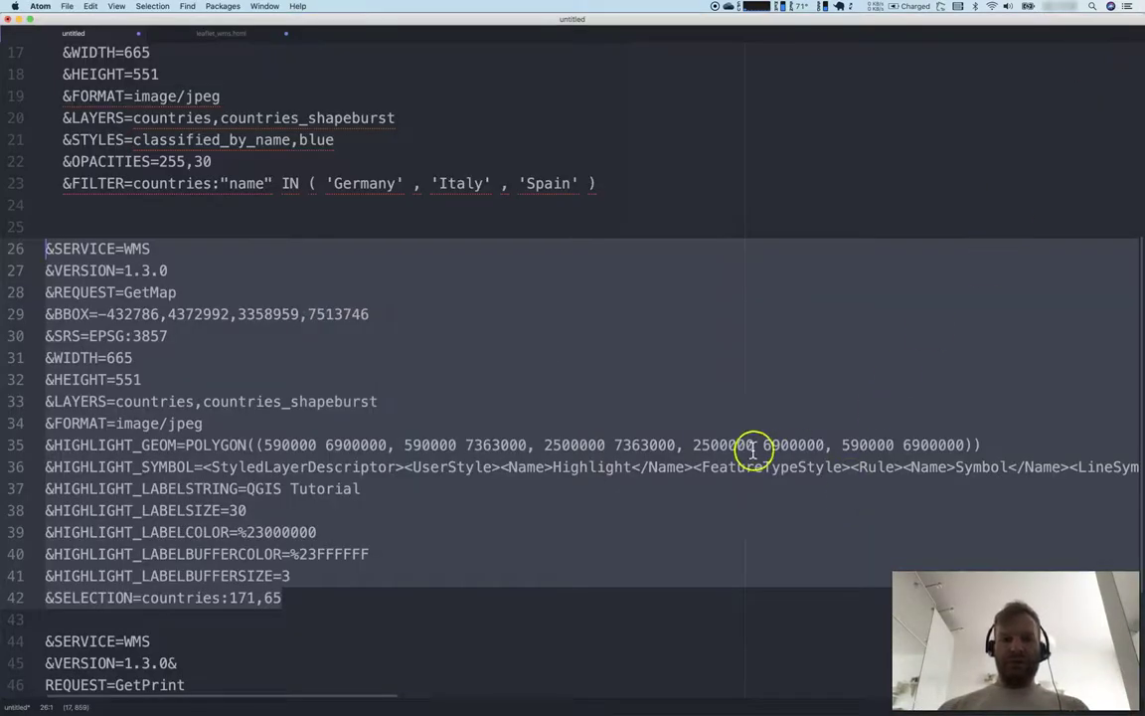
pyautogui.click(1048, 466)
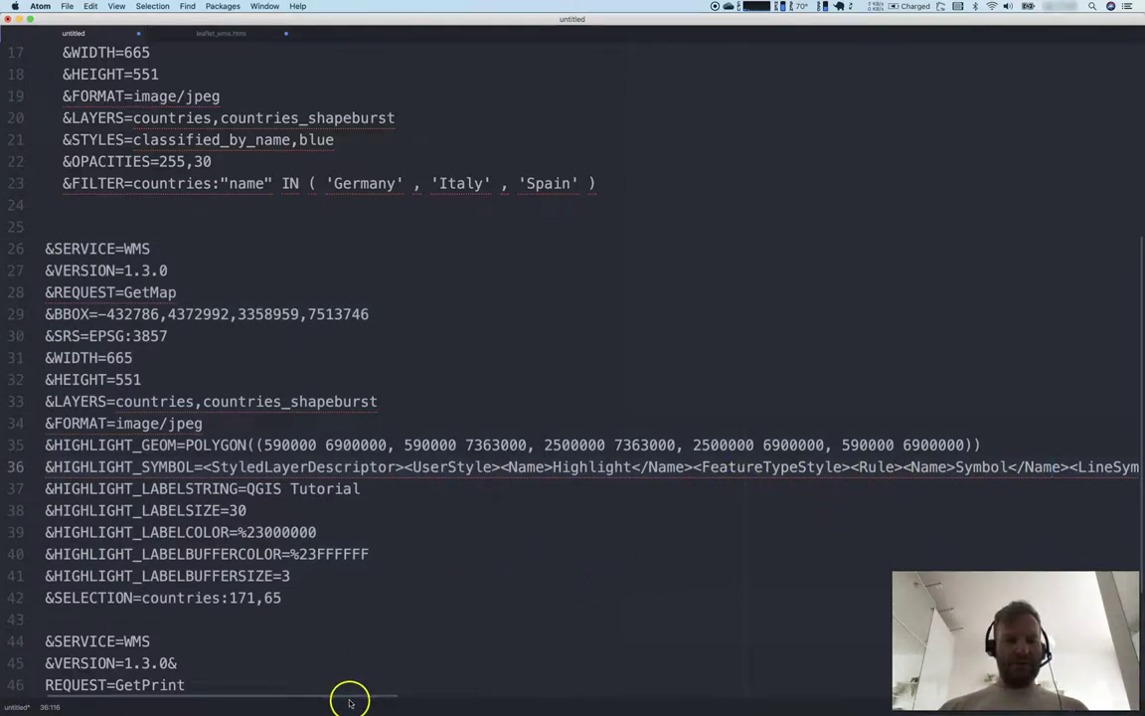
pyautogui.moveTo(248, 489); pyautogui.dragTo(379, 491)
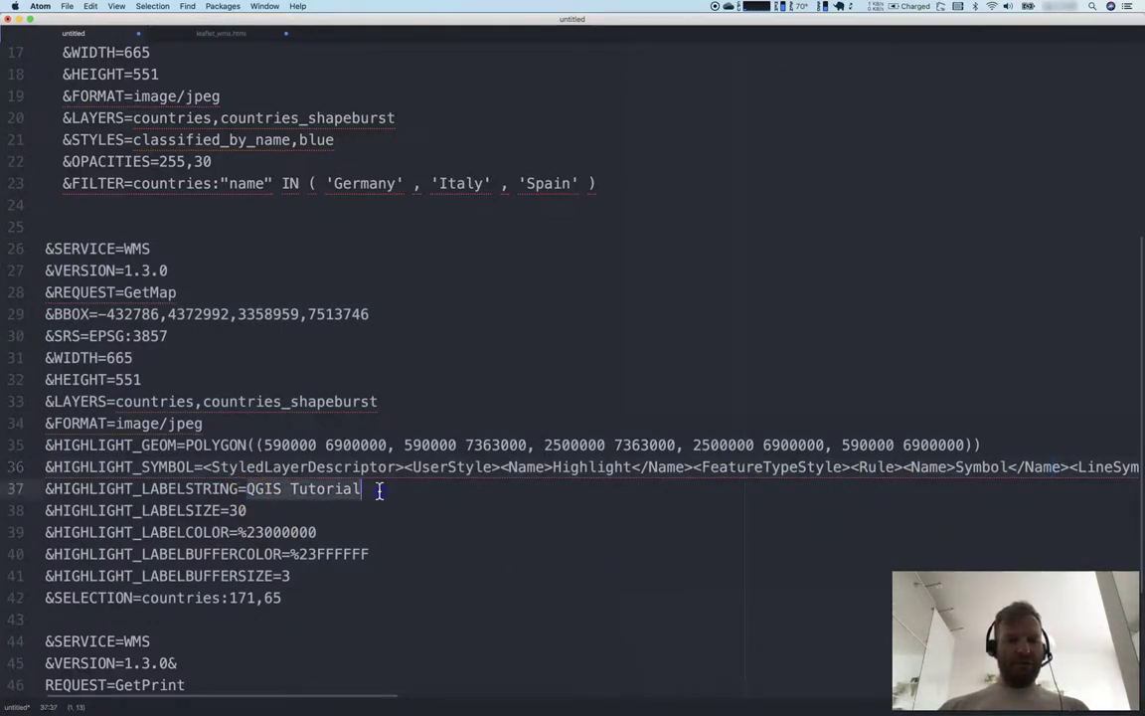
pyautogui.write('My awesome label')
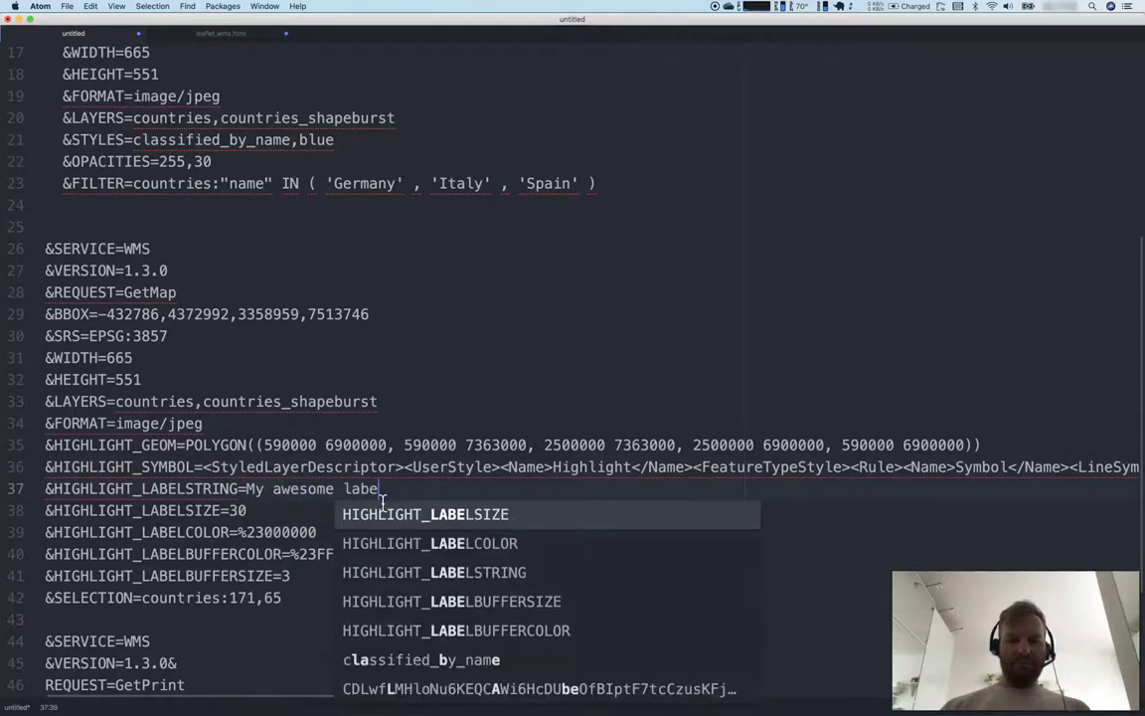
pyautogui.doubleClick(238, 510)
pyautogui.moveTo(296, 599); pyautogui.dragTo(40, 246)
# Replace the Firefox request parameters after world.qgs with the edited GetMap block and reload.
pyautogui.press('super+Tab')
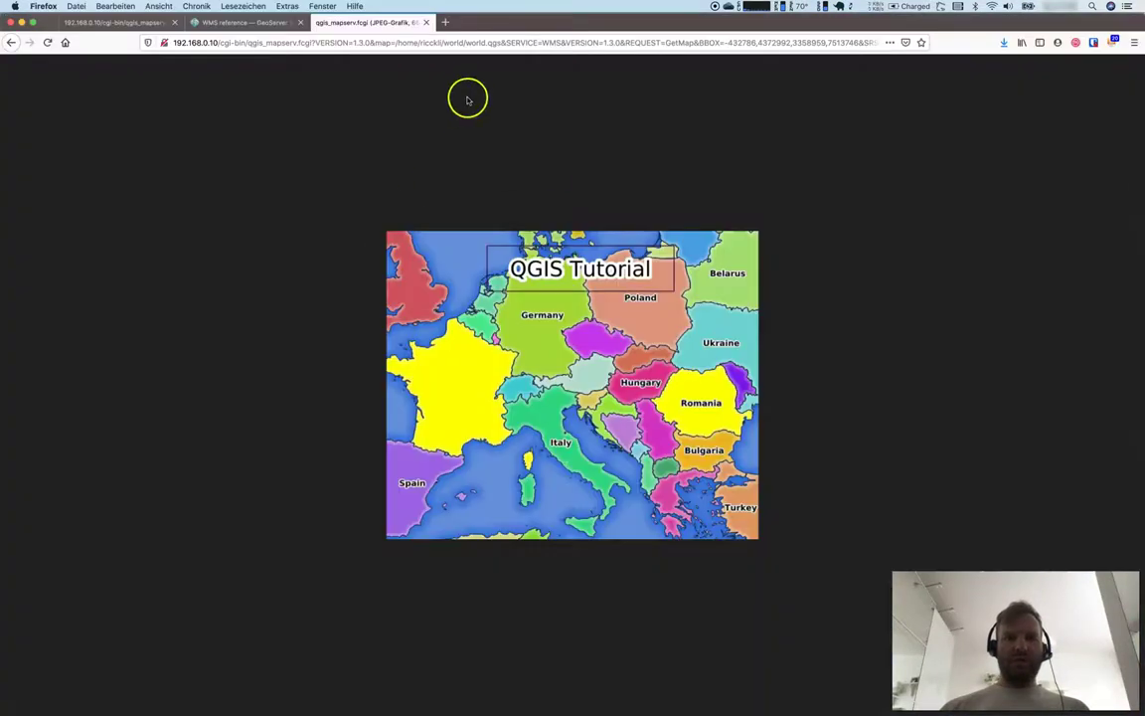
pyautogui.click(527, 43)
pyautogui.moveTo(527, 42); pyautogui.dragTo(1138, 120)
pyautogui.press('BackSpace')
pyautogui.press('super+v')
pyautogui.press('Return')
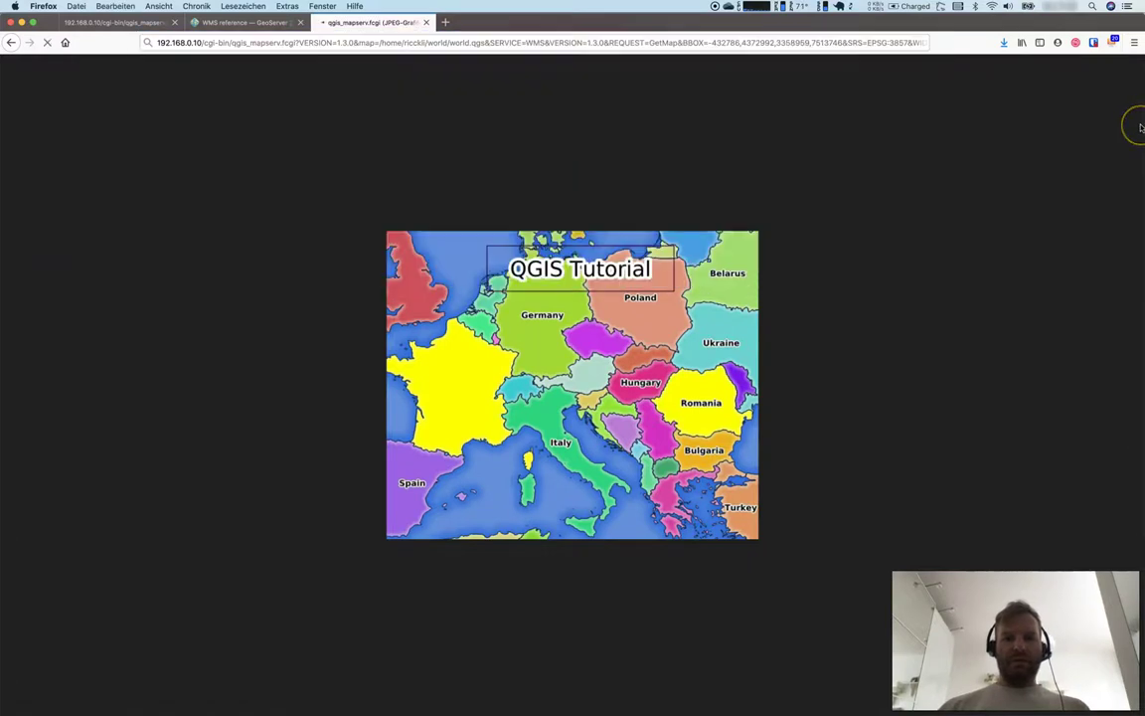
# Inspect the HIGHLIGHT_GEOM polygon corner coordinates on line 35.
pyautogui.press('super+Tab')
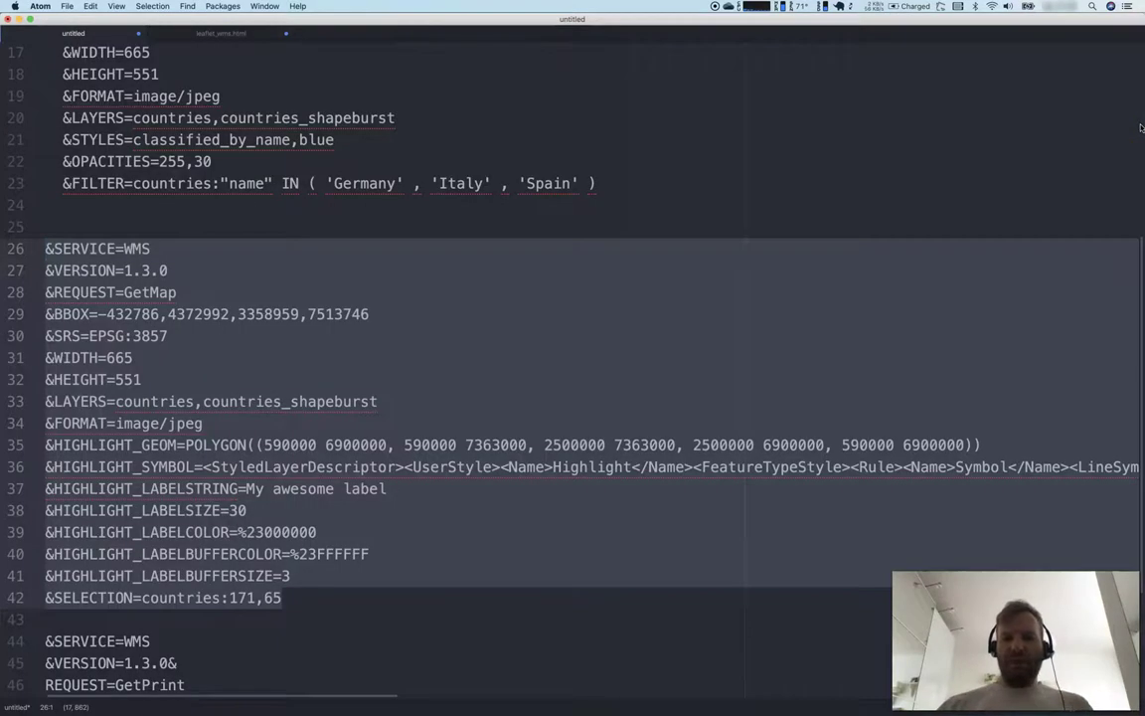
pyautogui.click(696, 489)
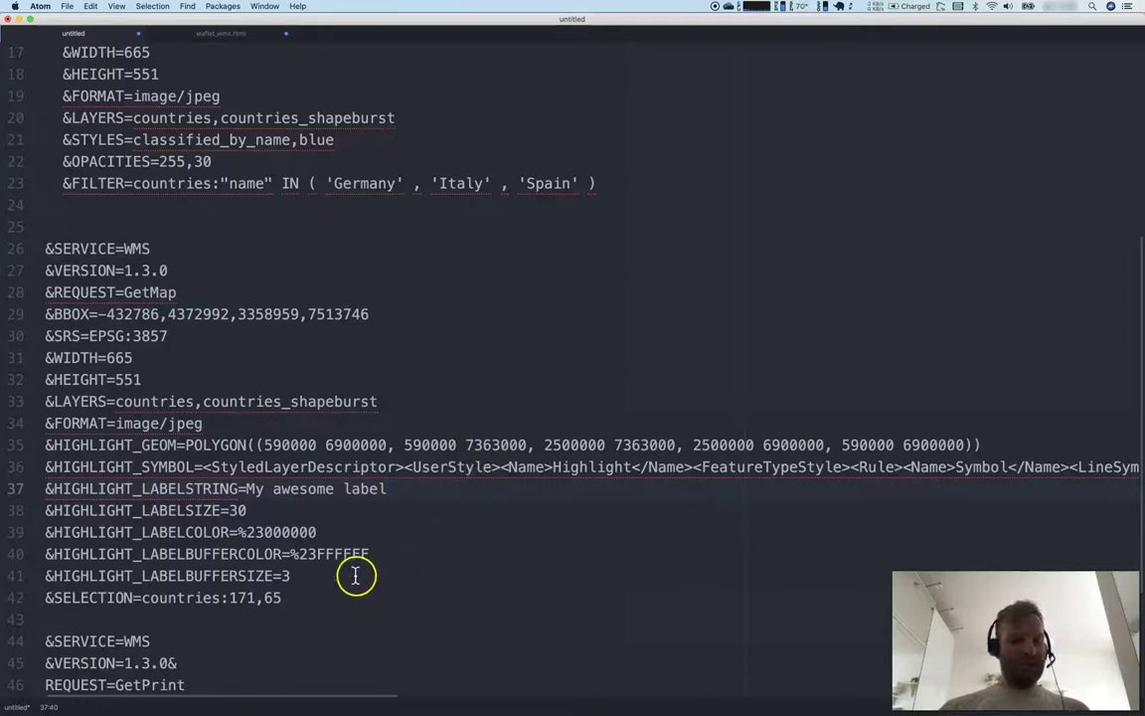
pyautogui.click(318, 575)
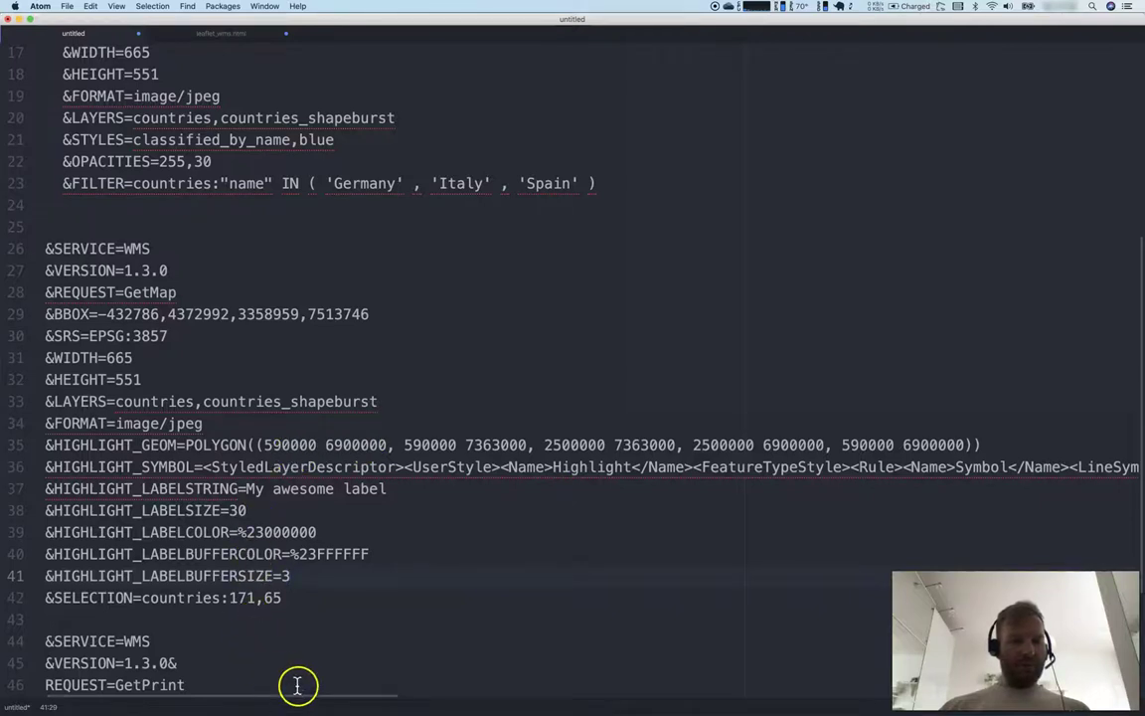
pyautogui.moveTo(301, 695)
pyautogui.mouseDown()
pyautogui.moveTo(433, 710)
pyautogui.moveTo(994, 712)
pyautogui.moveTo(730, 703)
pyautogui.moveTo(286, 647)
pyautogui.mouseUp()
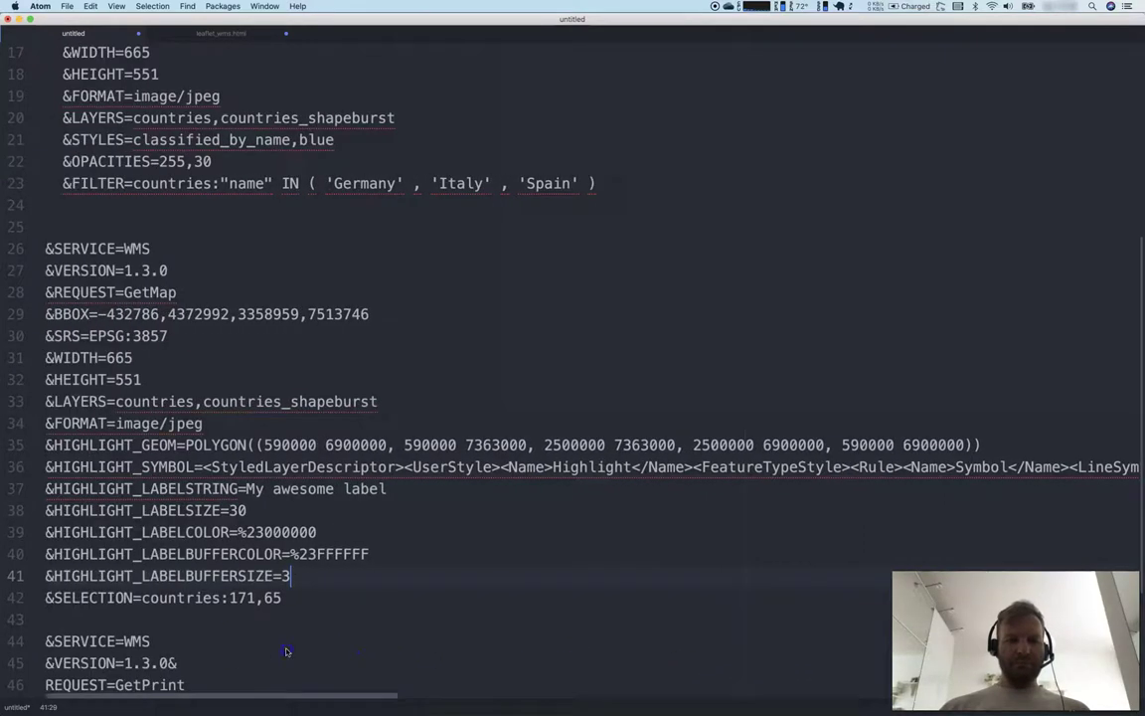
pyautogui.click(272, 444)
pyautogui.click(329, 445)
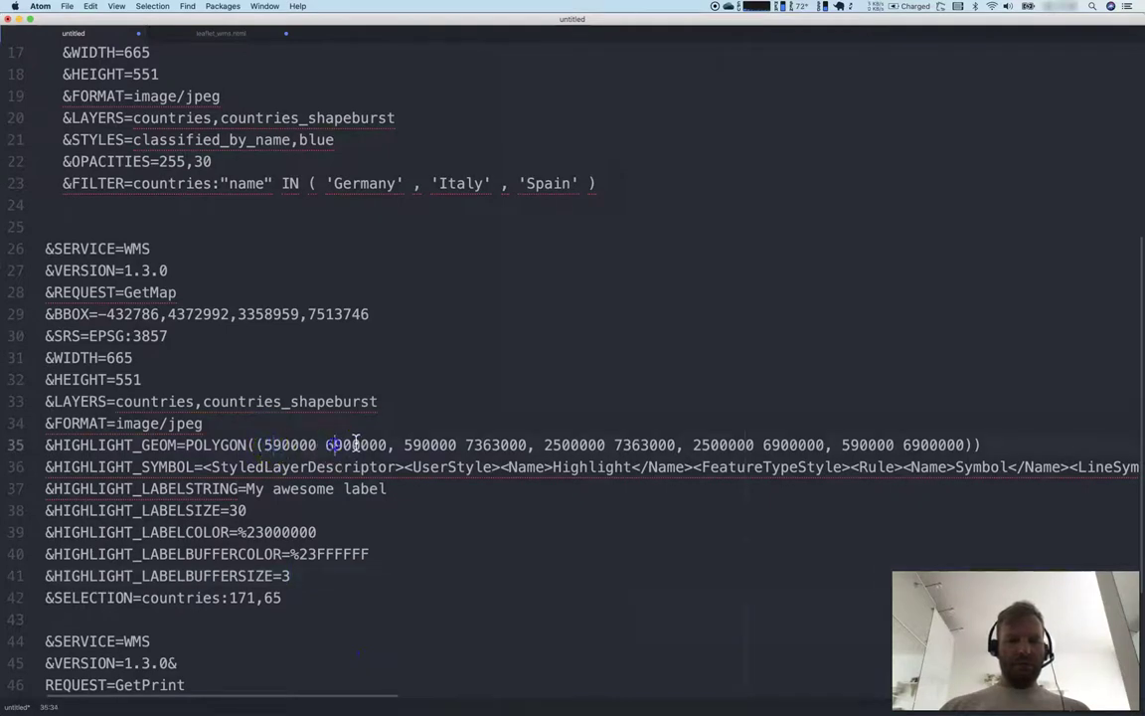
pyautogui.click(485, 445)
pyautogui.click(693, 445)
pyautogui.press('Left')
pyautogui.press('Left')
pyautogui.press('Left')
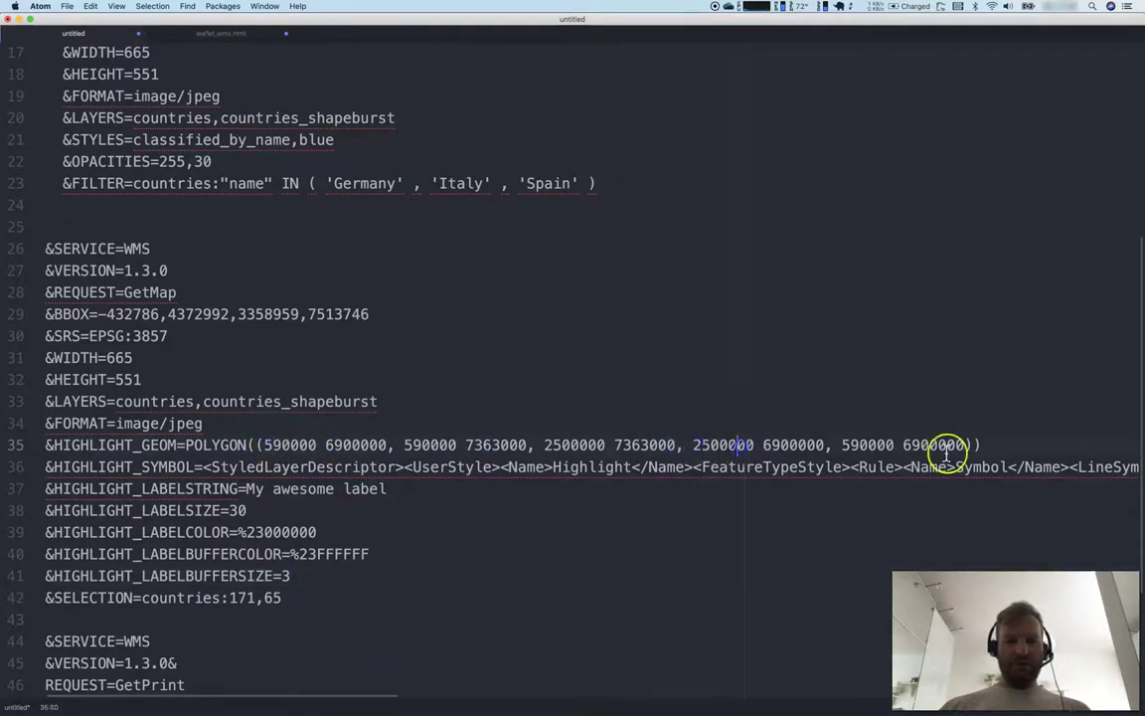
pyautogui.click(568, 444)
# Retype the leading digits of the second corner's 590000 coordinate, trying 60 then 59.
pyautogui.click(879, 467)
pyautogui.click(428, 467)
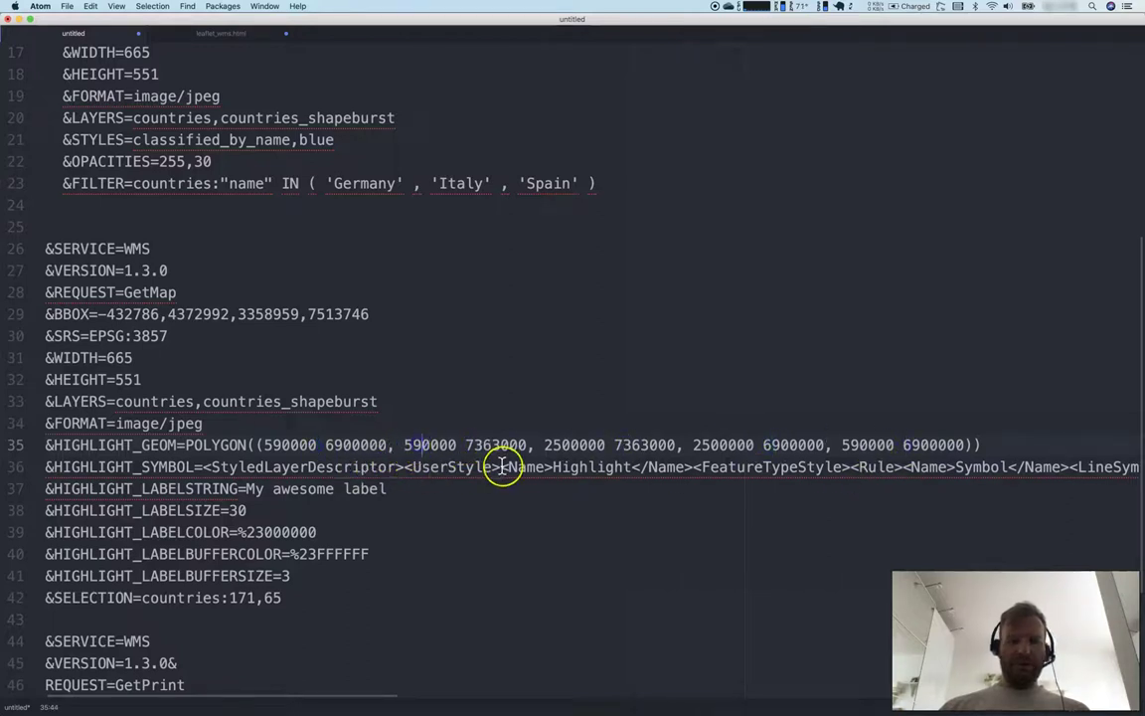
pyautogui.press('BackSpace')
pyautogui.press('BackSpace')
pyautogui.write('60')
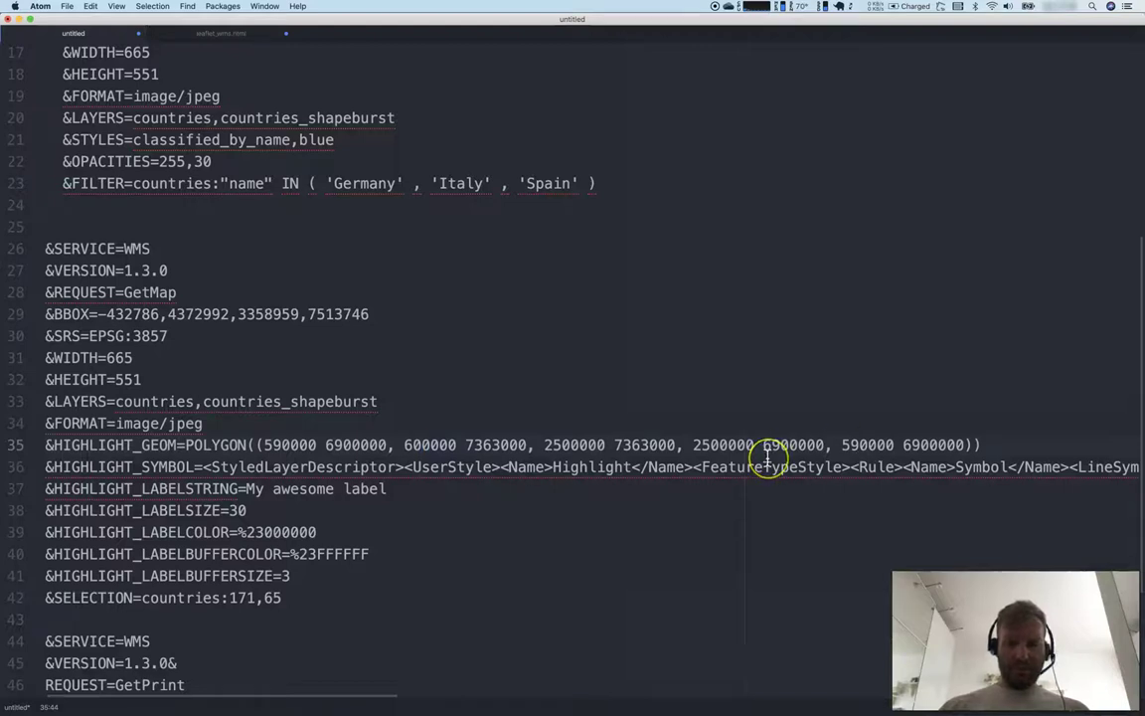
pyautogui.press('BackSpace')
pyautogui.press('BackSpace')
pyautogui.write('59')
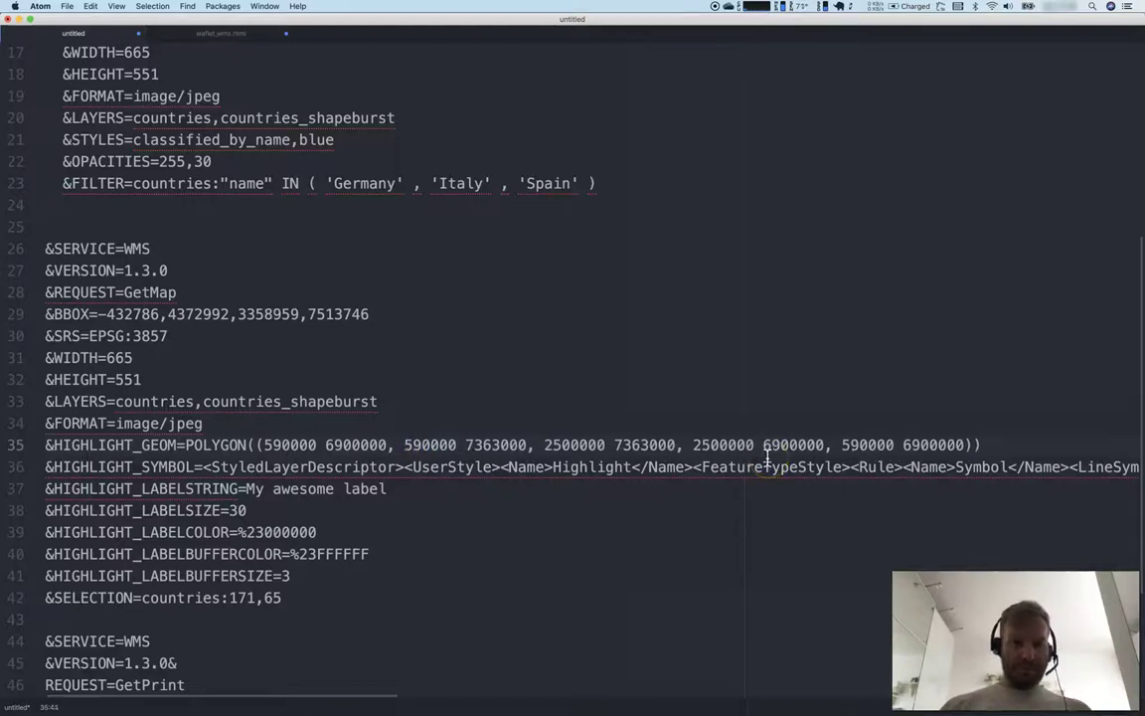
pyautogui.click(288, 447)
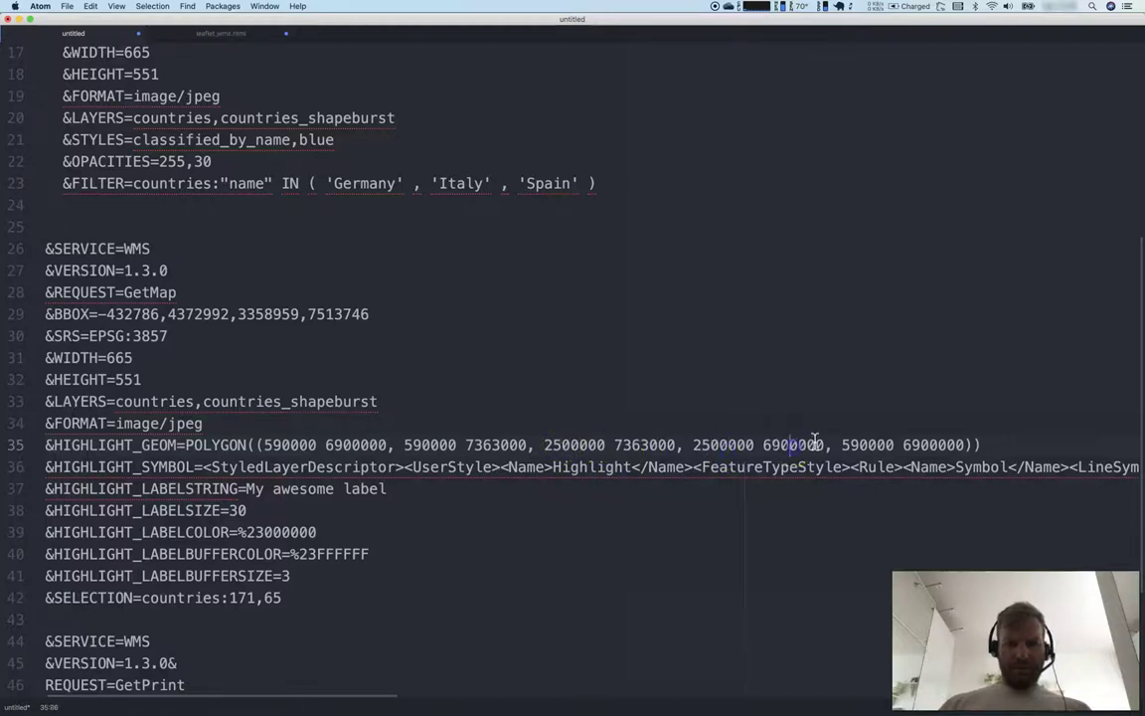
pyautogui.click(783, 445)
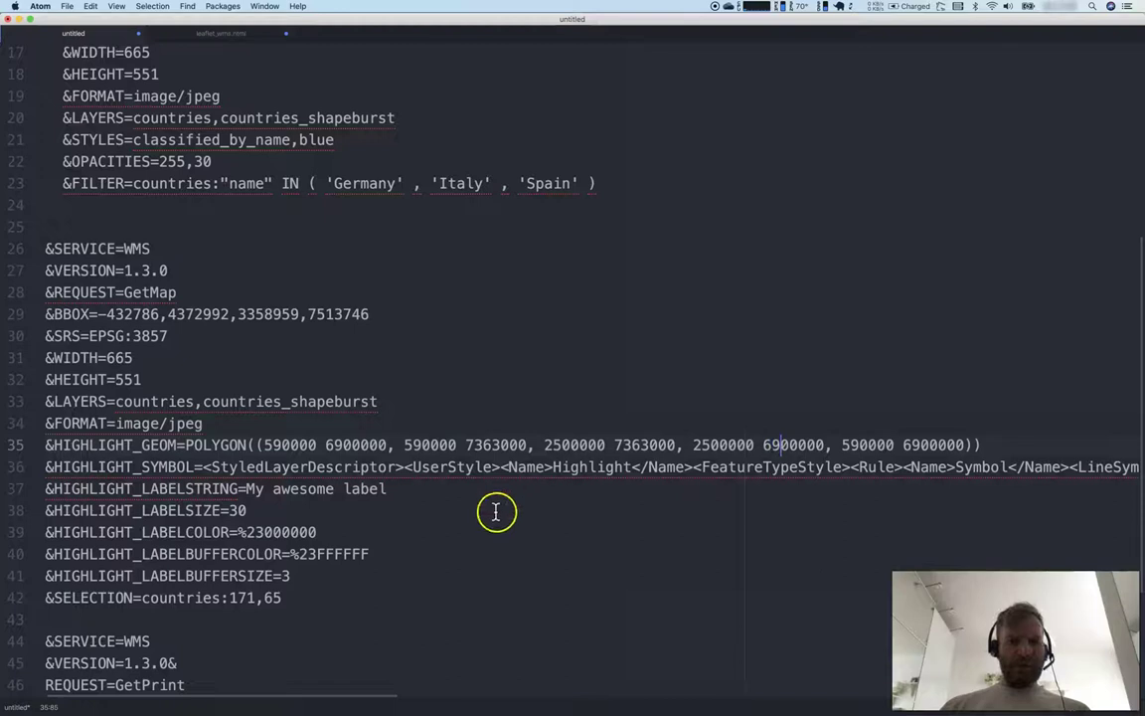
# Select the GetPrint request lines 44–53 for the Population distribution template.
pyautogui.scroll(-5, 502, 514)
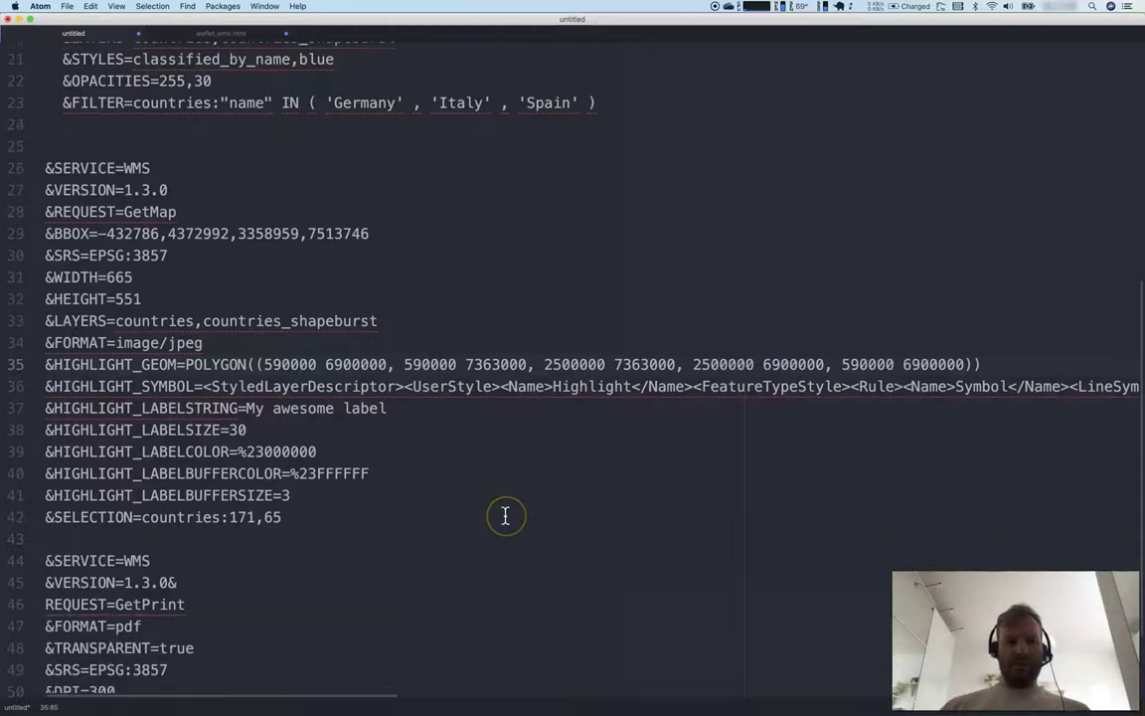
pyautogui.scroll(-1, 505, 515)
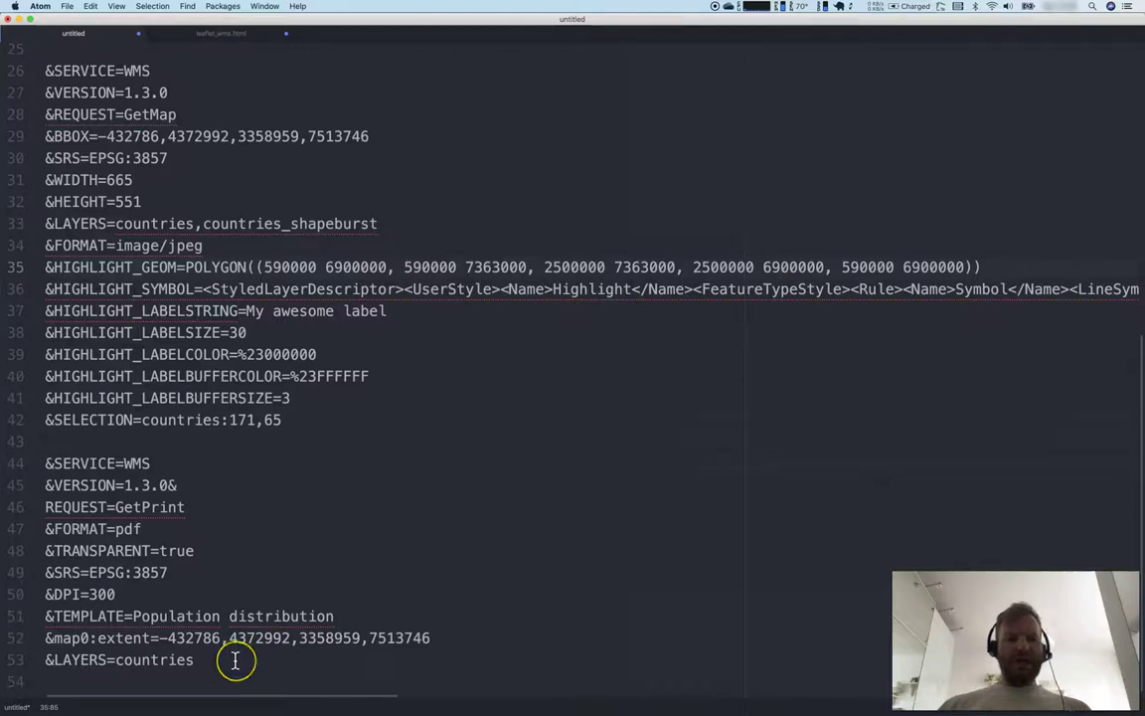
pyautogui.press('super+Tab')
pyautogui.press('super+Tab')
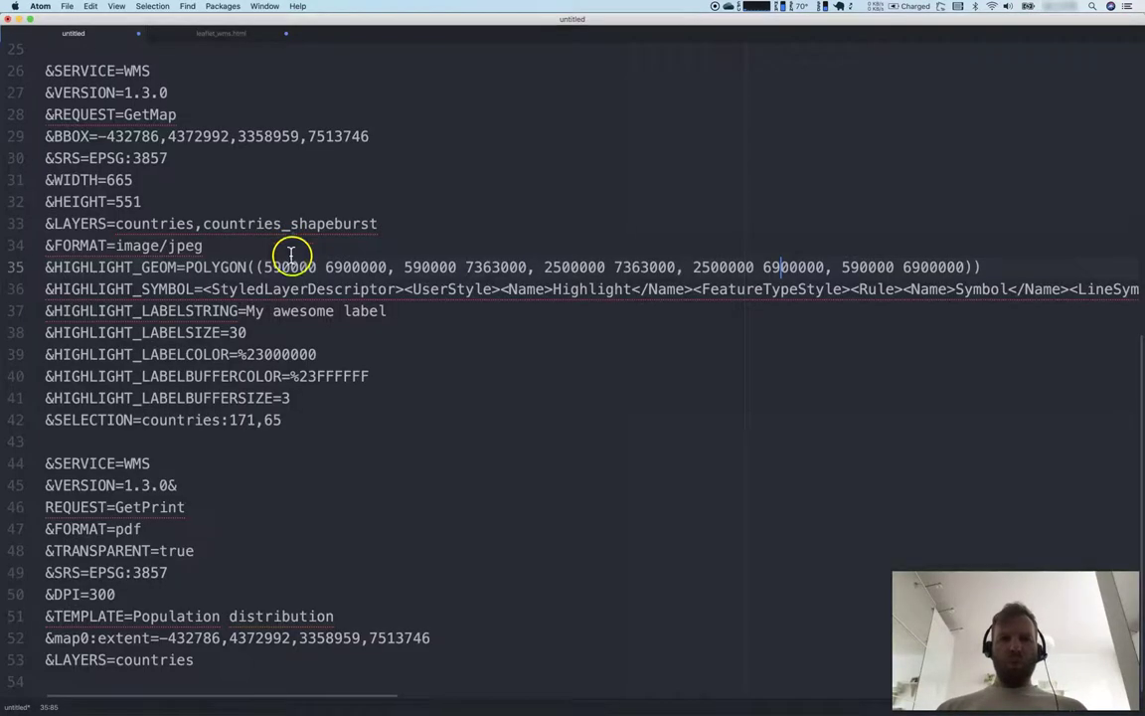
pyautogui.moveTo(209, 661); pyautogui.dragTo(42, 466)
pyautogui.press('super+Tab')
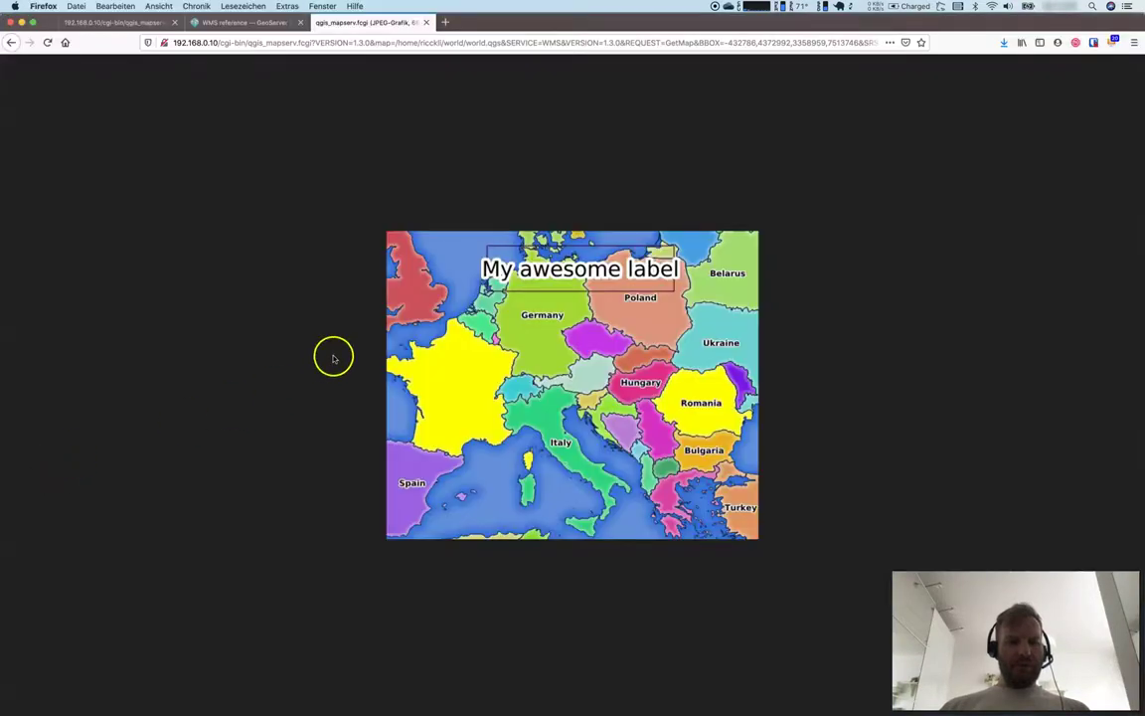
# Swap the address parameters for the GetPrint request to load the 'MATERIAL DESIGN MAP' PDF.
pyautogui.click(437, 43)
pyautogui.click(490, 42)
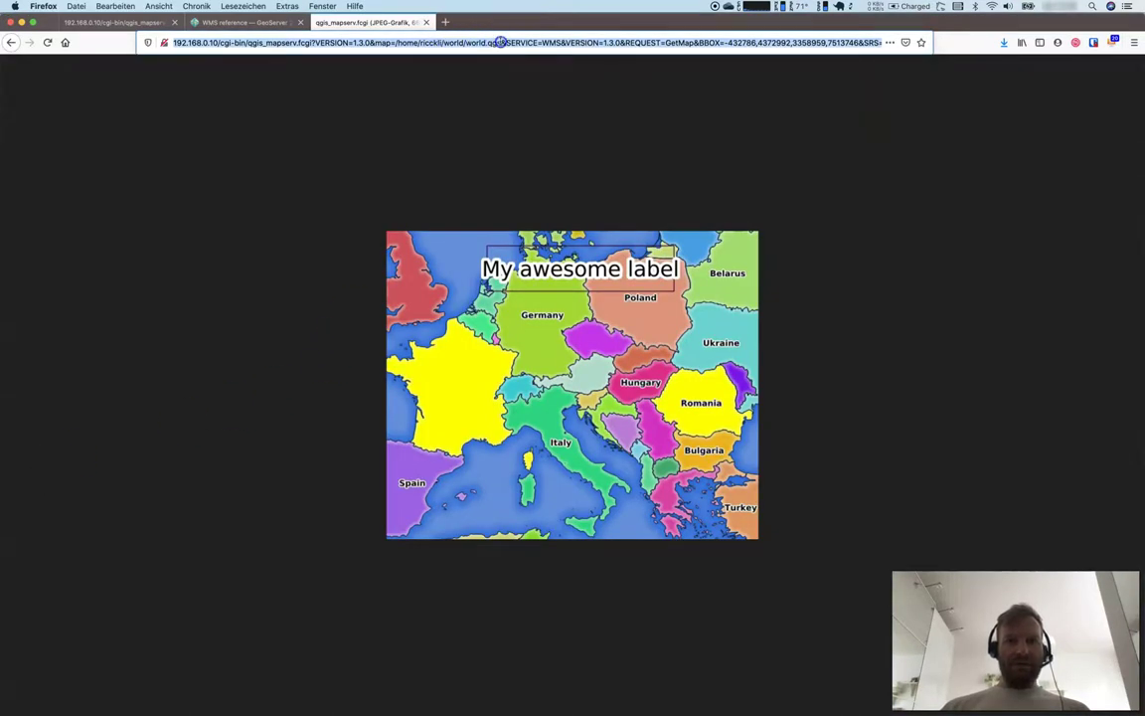
pyautogui.moveTo(502, 43); pyautogui.dragTo(807, 71)
pyautogui.press('BackSpace')
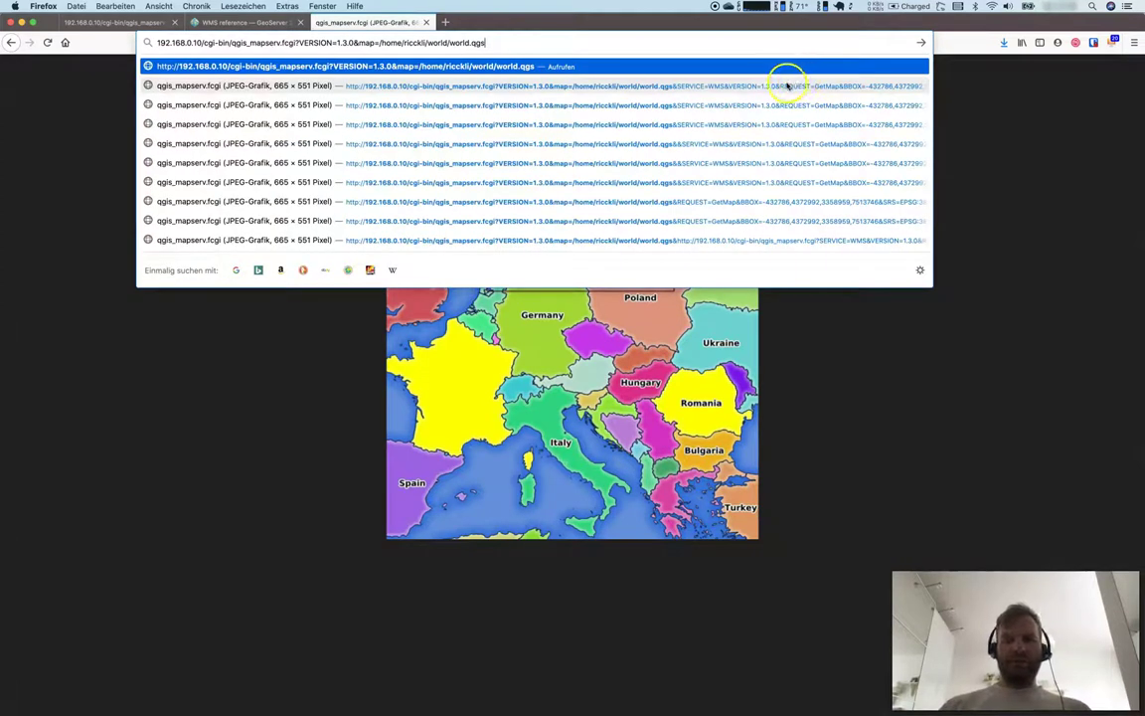
pyautogui.press('super+v')
pyautogui.press('Return')
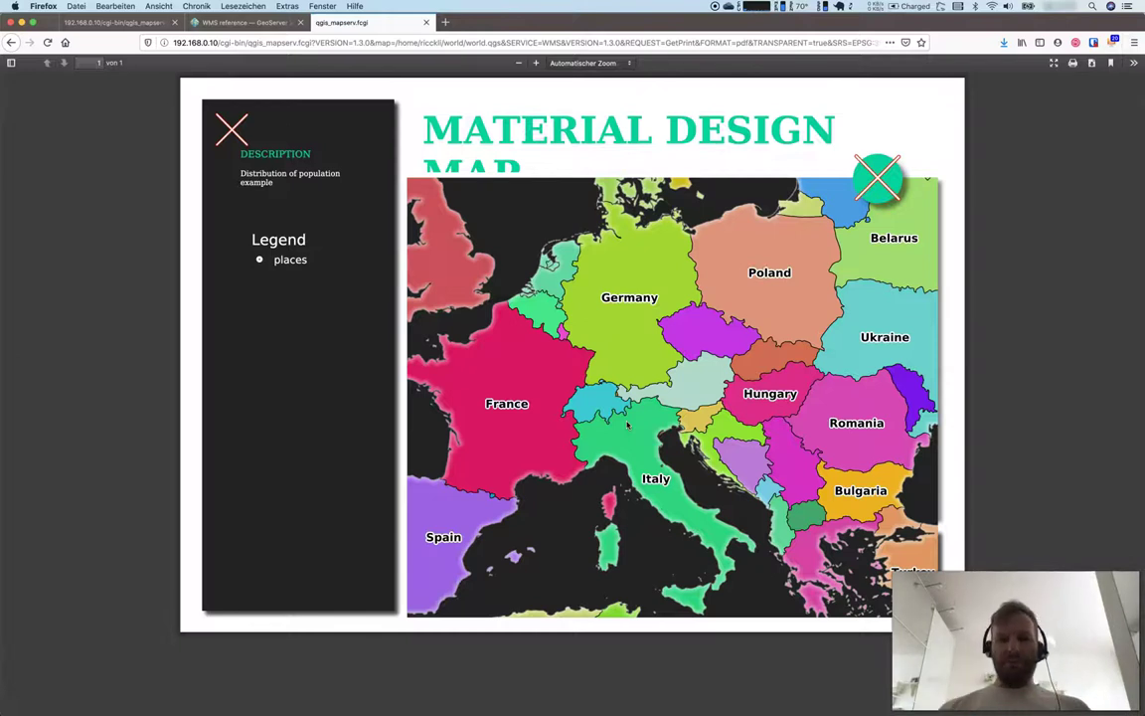
pyautogui.press('super+Tab')
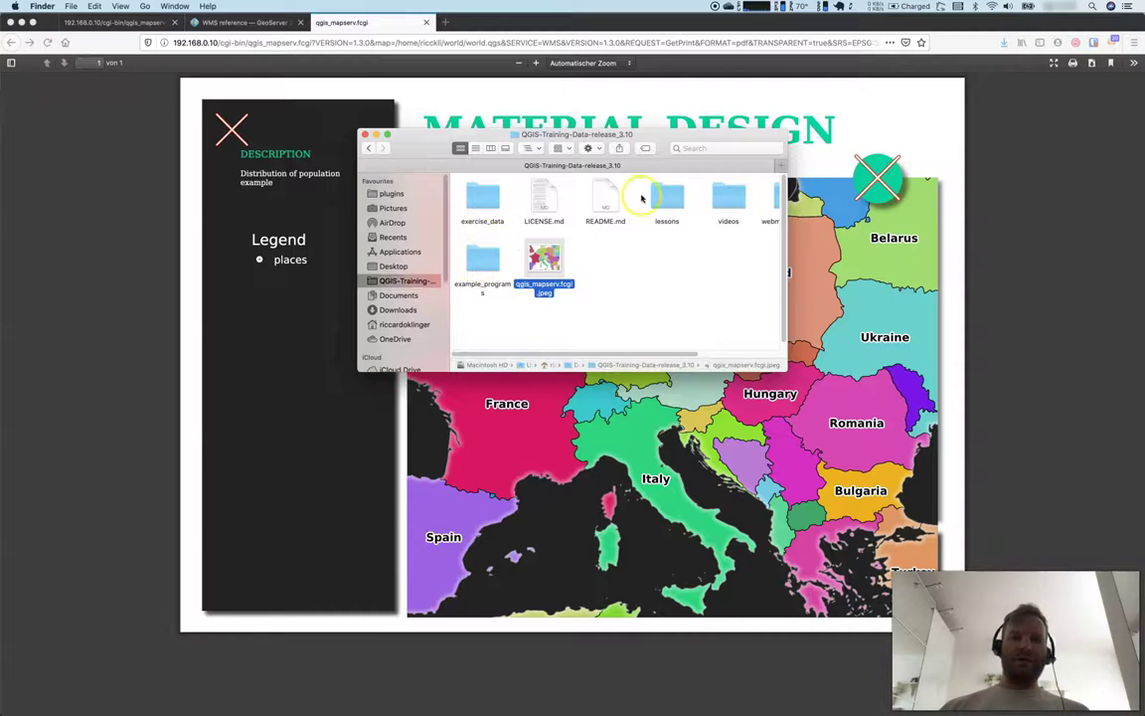
# Go through exercise_data and qgis-server-tutorial-data to Template, showing Material_design.qpt's Open With choices.
pyautogui.doubleClick(482, 195)
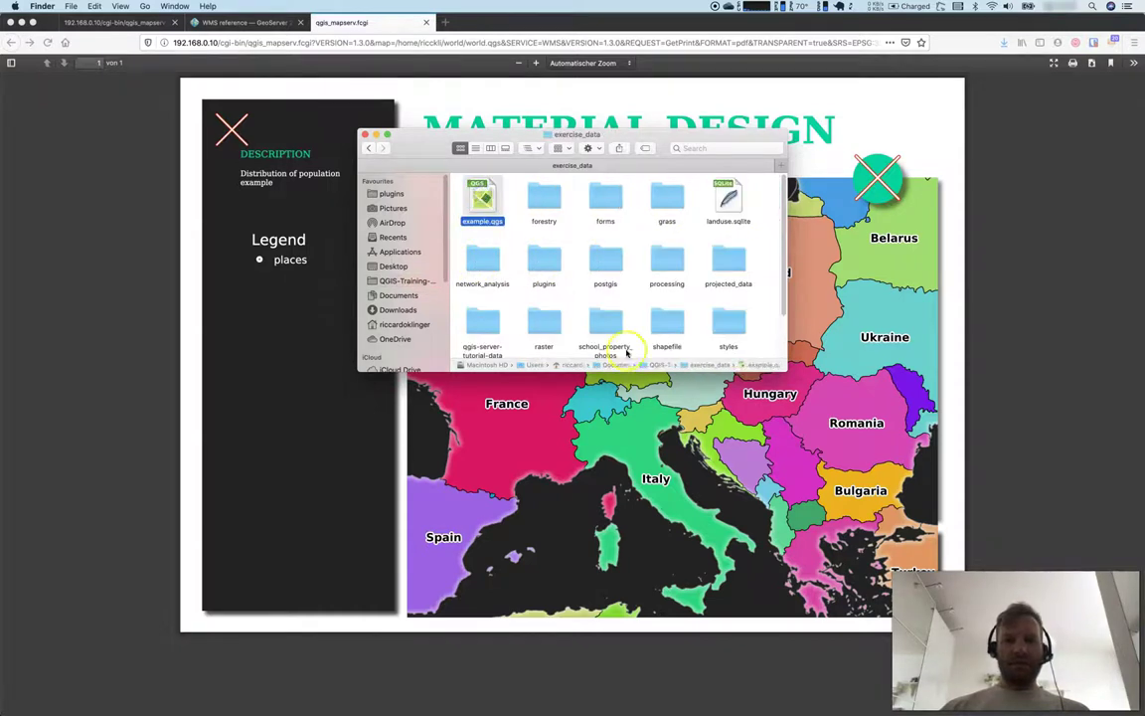
pyautogui.click(484, 331)
pyautogui.doubleClick(484, 331)
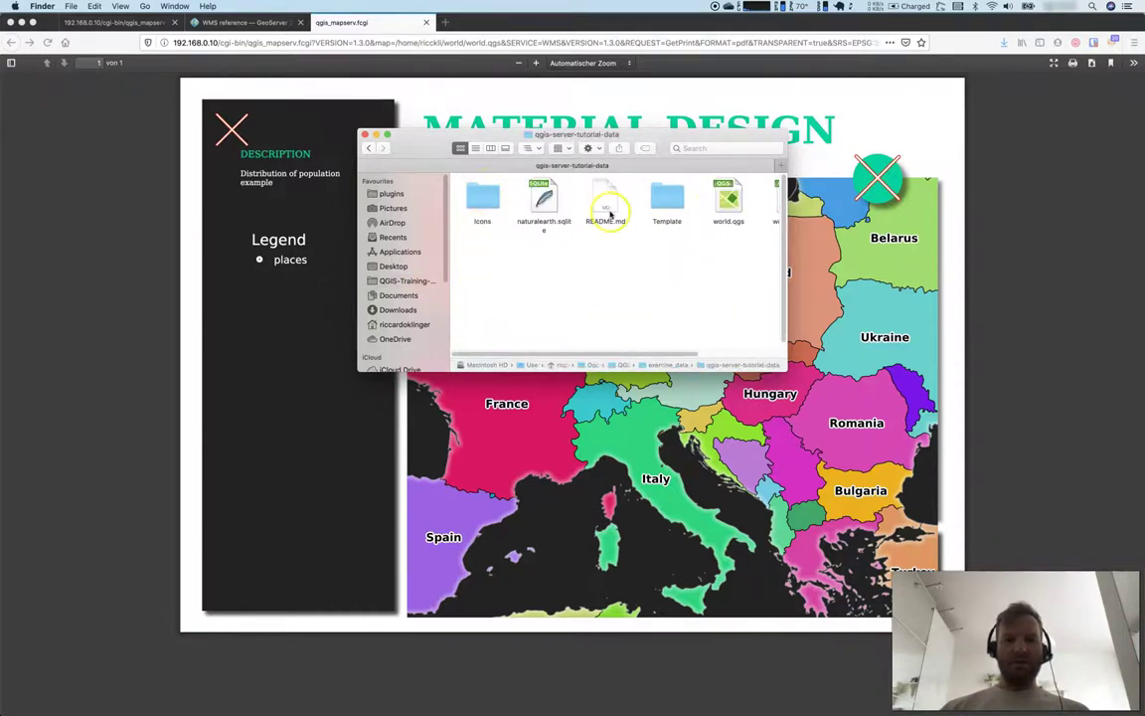
pyautogui.doubleClick(659, 208)
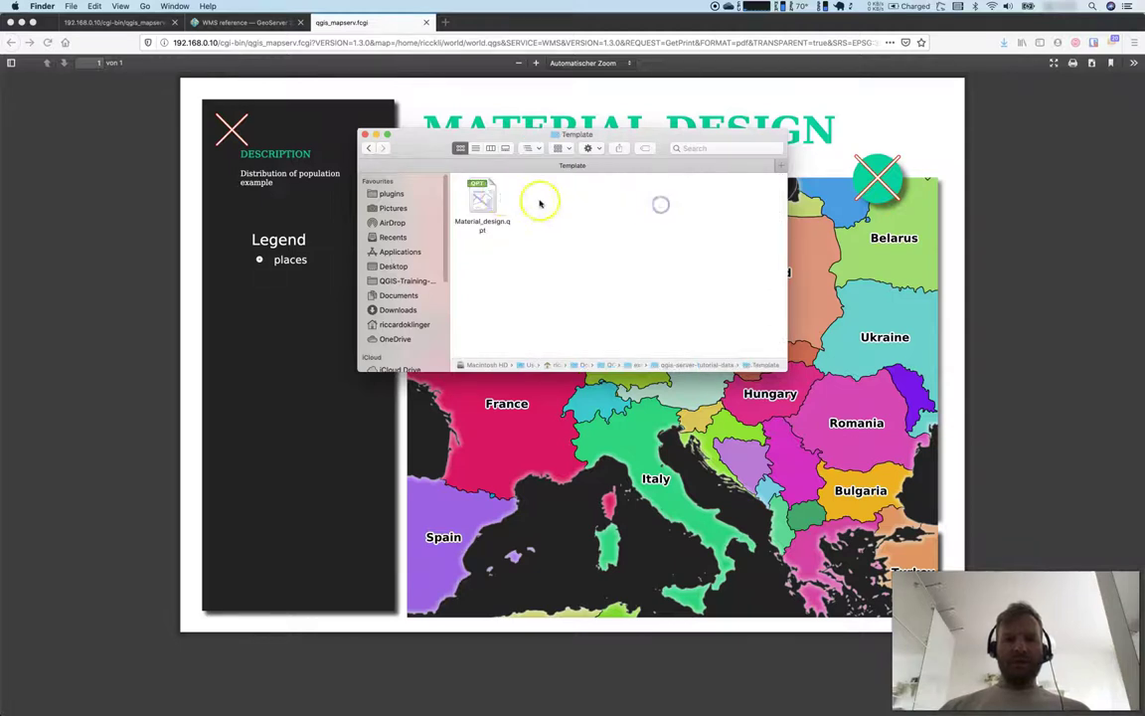
pyautogui.rightClick(493, 194)
pyautogui.moveTo(524, 210)
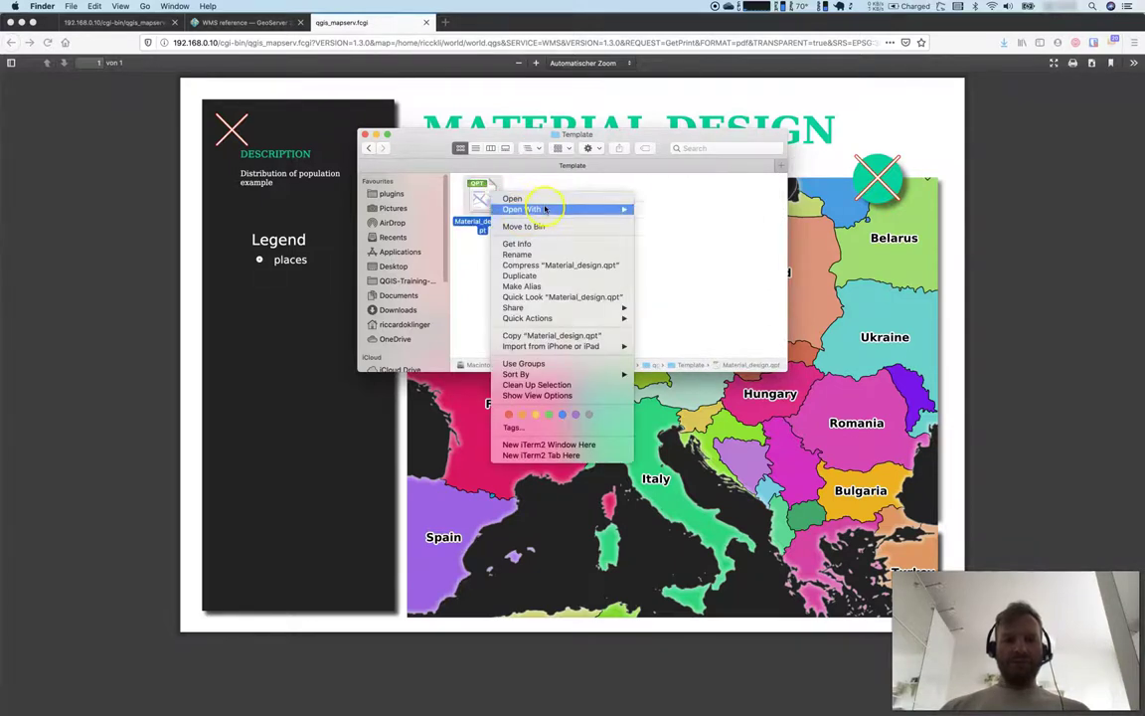
# Open Material_design.qpt as text in Atom via Open With > Other.
pyautogui.click(682, 259)
pyautogui.click(468, 252)
pyautogui.press('Return')
pyautogui.scroll(-5, 585, 373)
pyautogui.scroll(5, 586, 372)
pyautogui.scroll(-9, 421, 307)
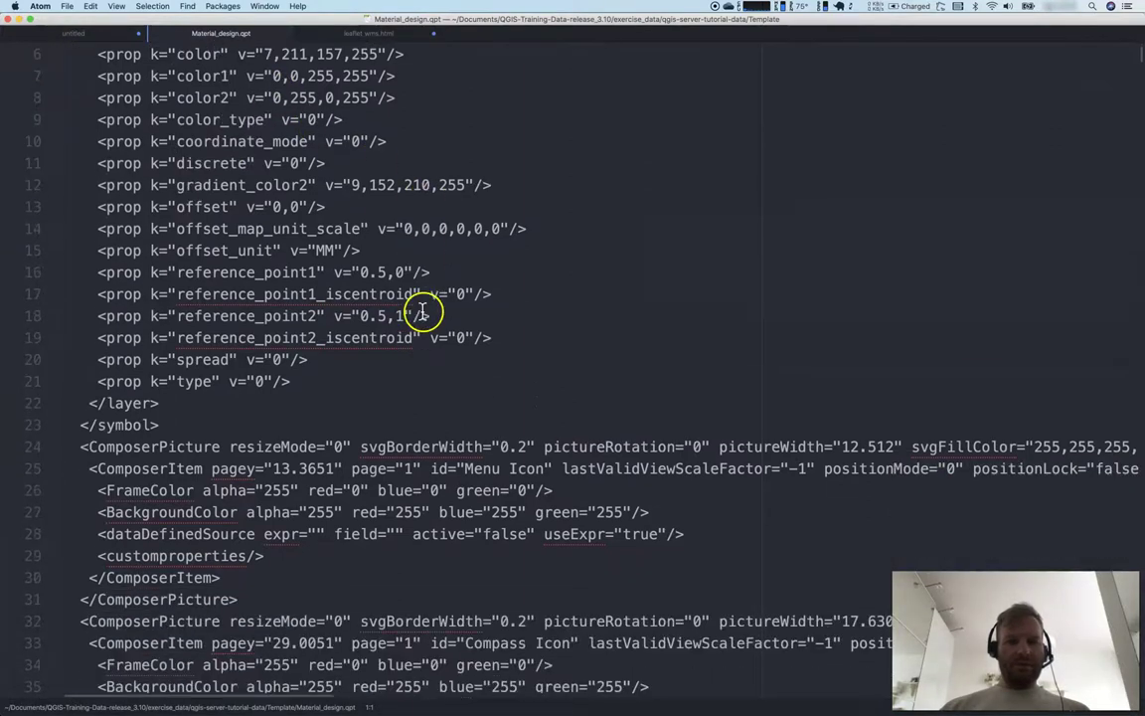
# Search the template text for 'popu'.
pyautogui.press('cmd+f')
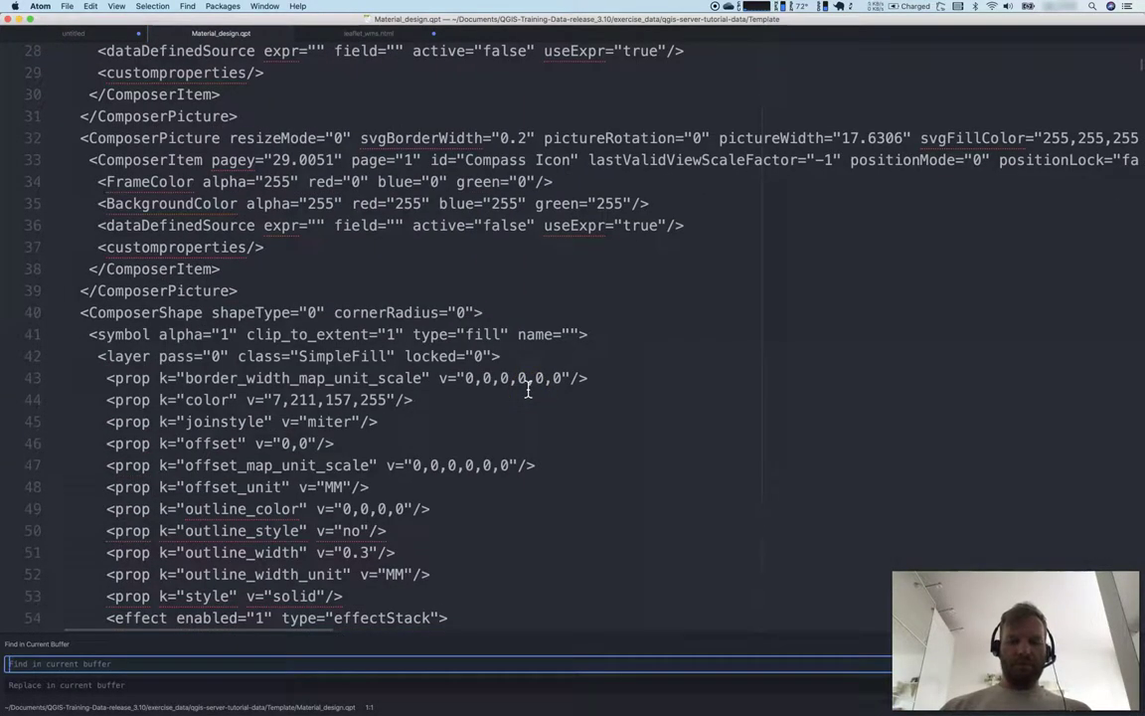
pyautogui.write('popula')
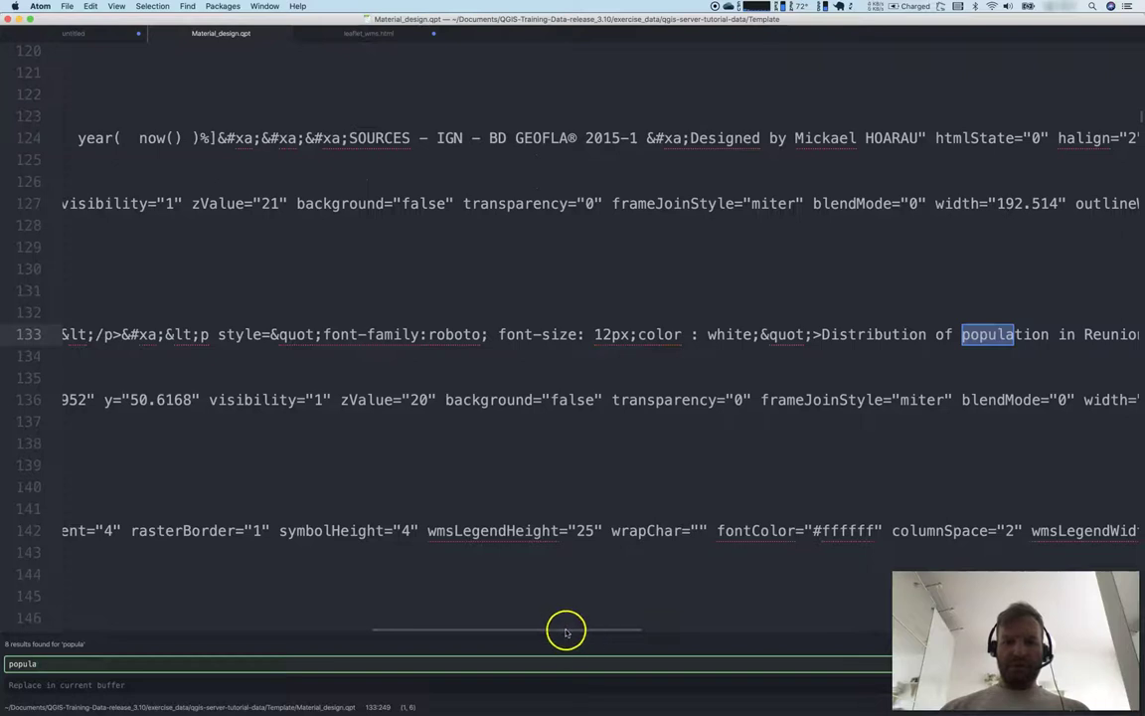
pyautogui.moveTo(567, 632); pyautogui.dragTo(518, 628)
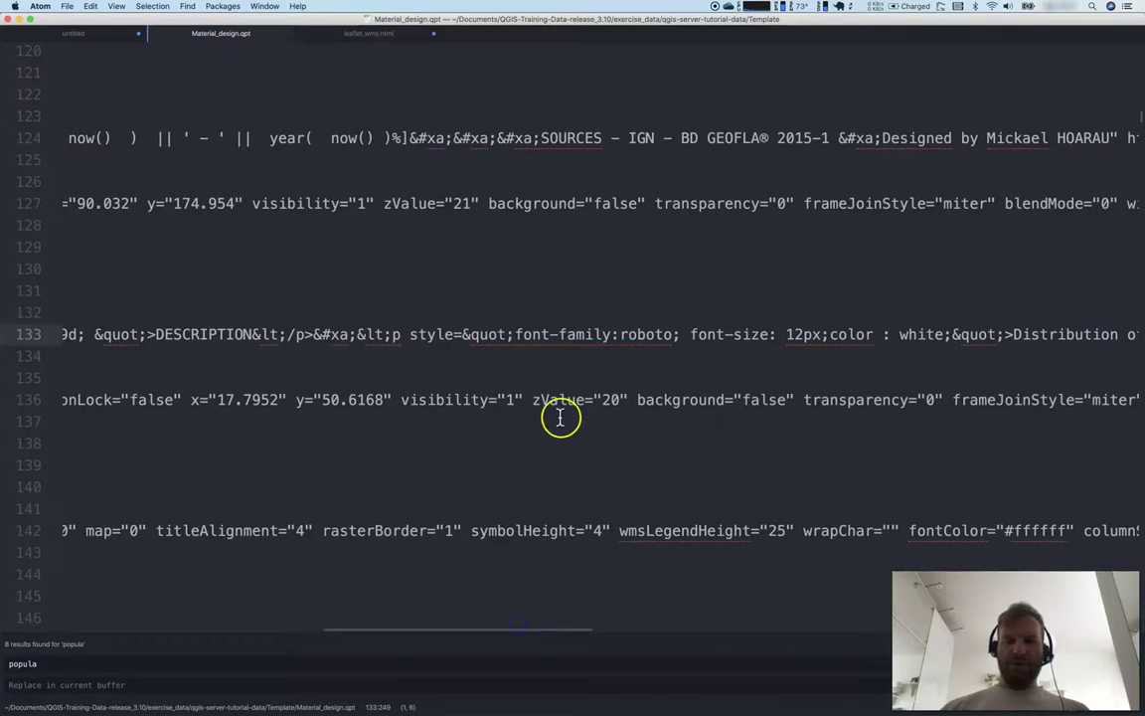
pyautogui.scroll(-4, 560, 417)
pyautogui.press('super+Tab')
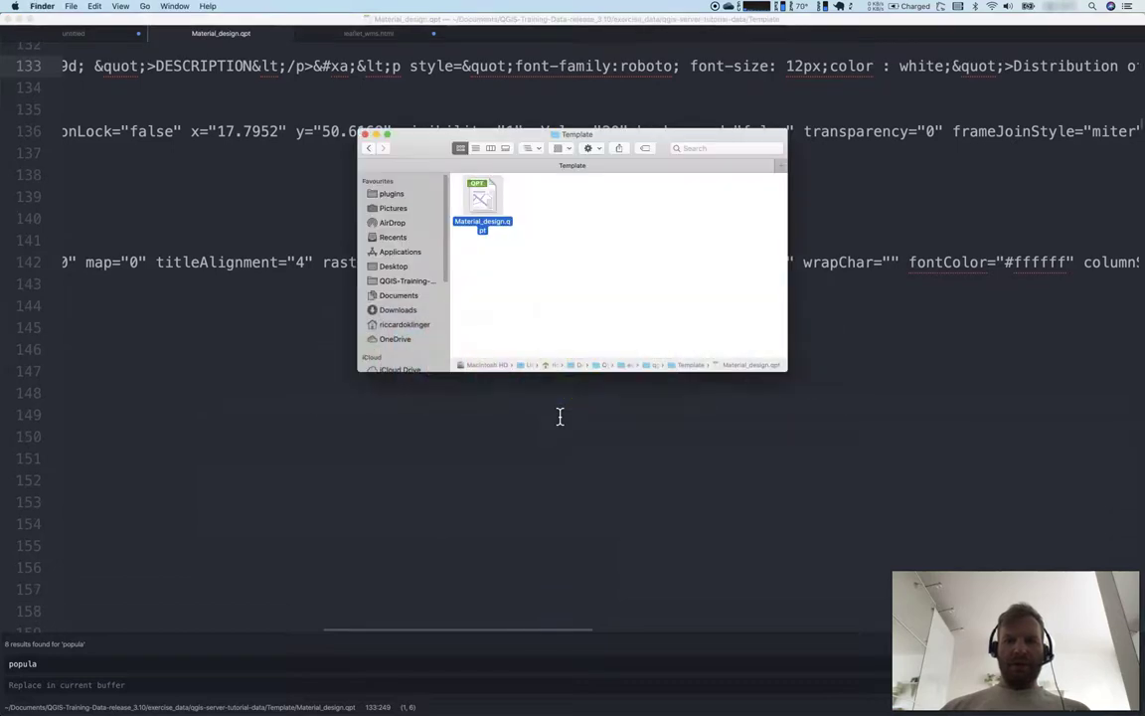
pyautogui.press('super+Tab')
# Search the template for 'file=' and jump to the match on line 501.
pyautogui.press('super+f')
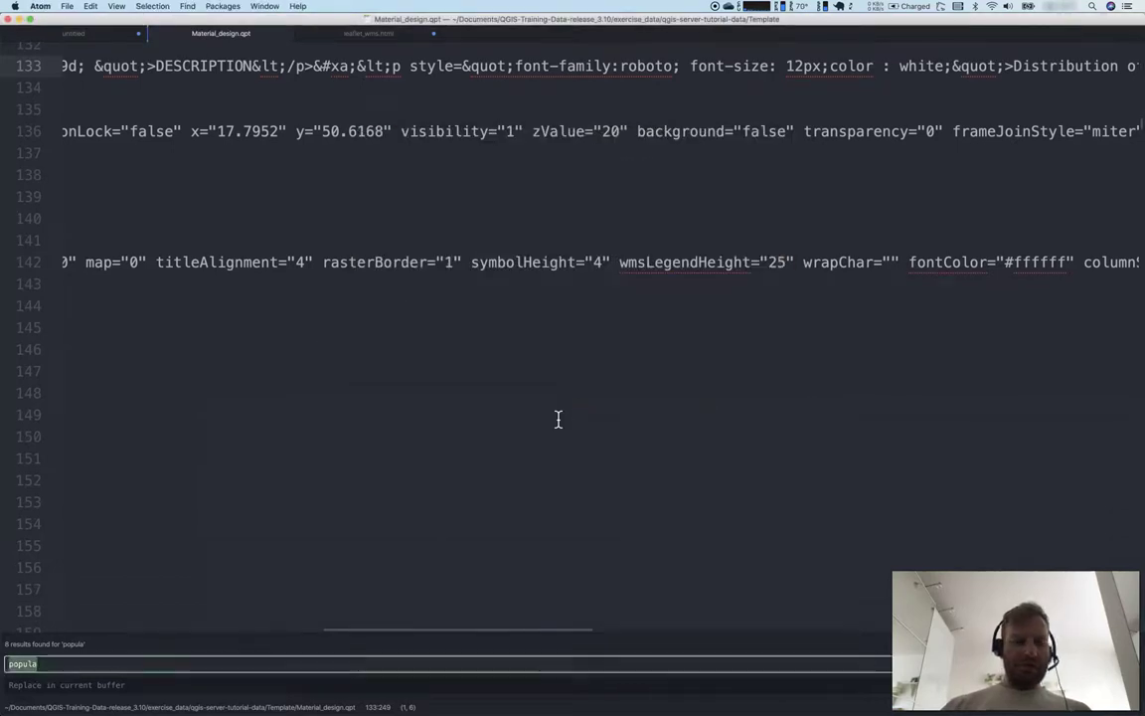
pyautogui.write('link')
pyautogui.press('BackSpace')
pyautogui.press('BackSpace')
pyautogui.press('BackSpace')
pyautogui.press('BackSpace')
pyautogui.write('file=')
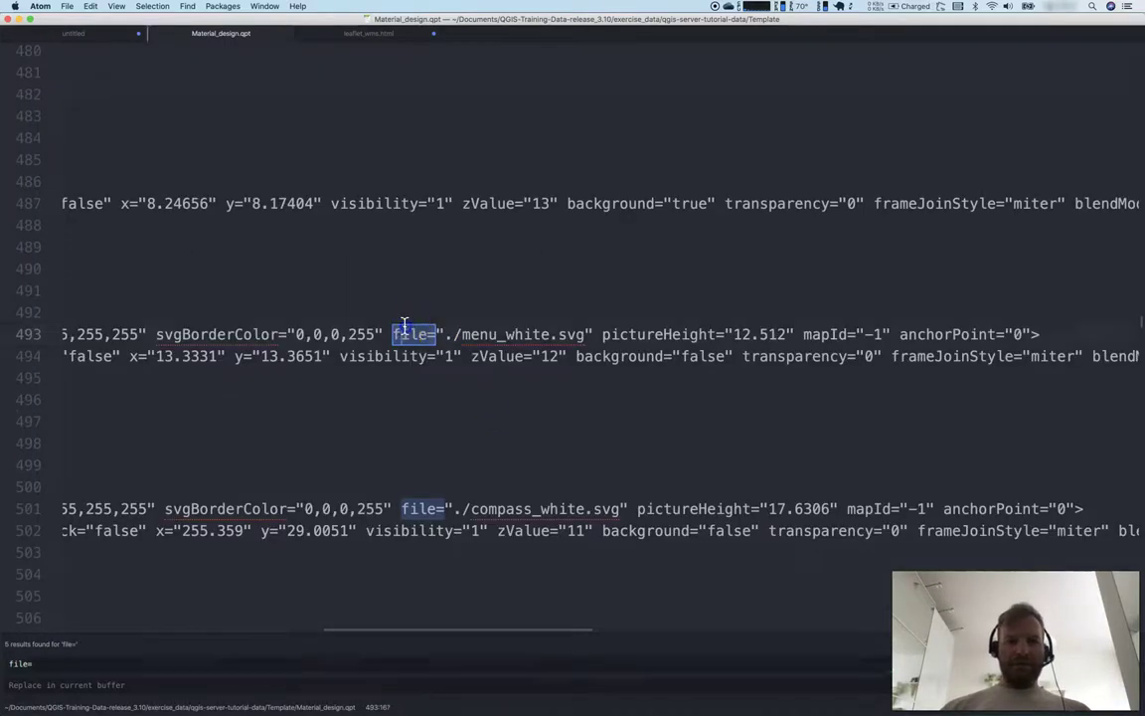
pyautogui.click(440, 510)
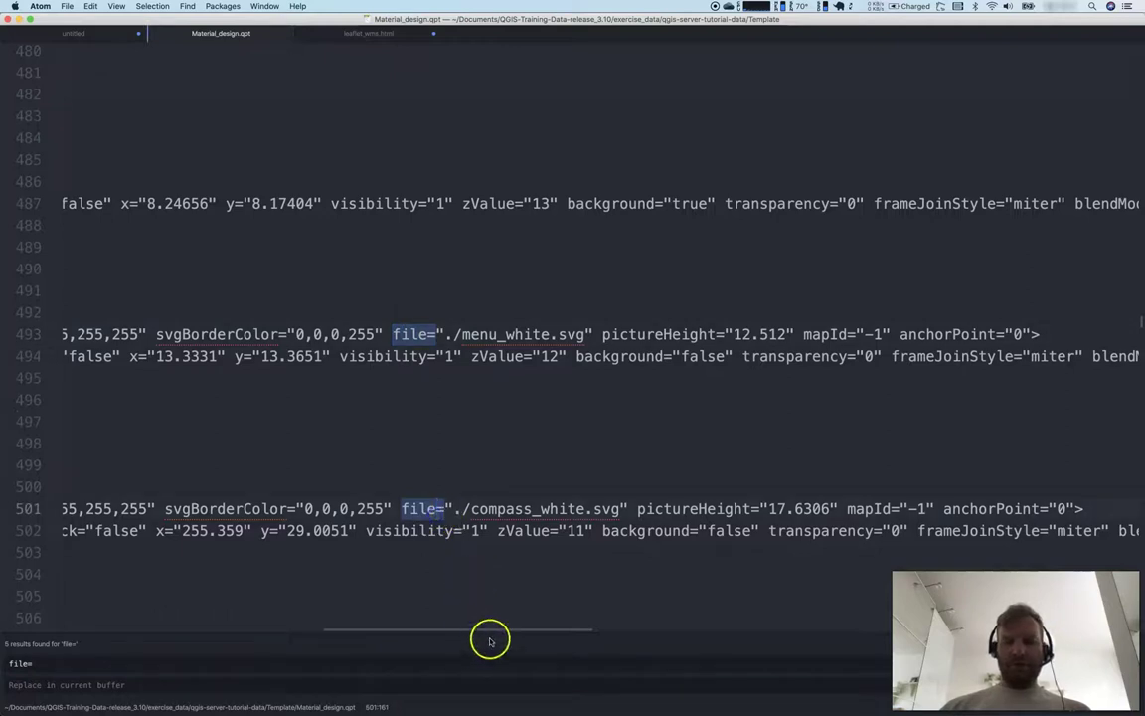
pyautogui.press('super+f')
pyautogui.moveTo(488, 633); pyautogui.dragTo(166, 616)
pyautogui.click(406, 517)
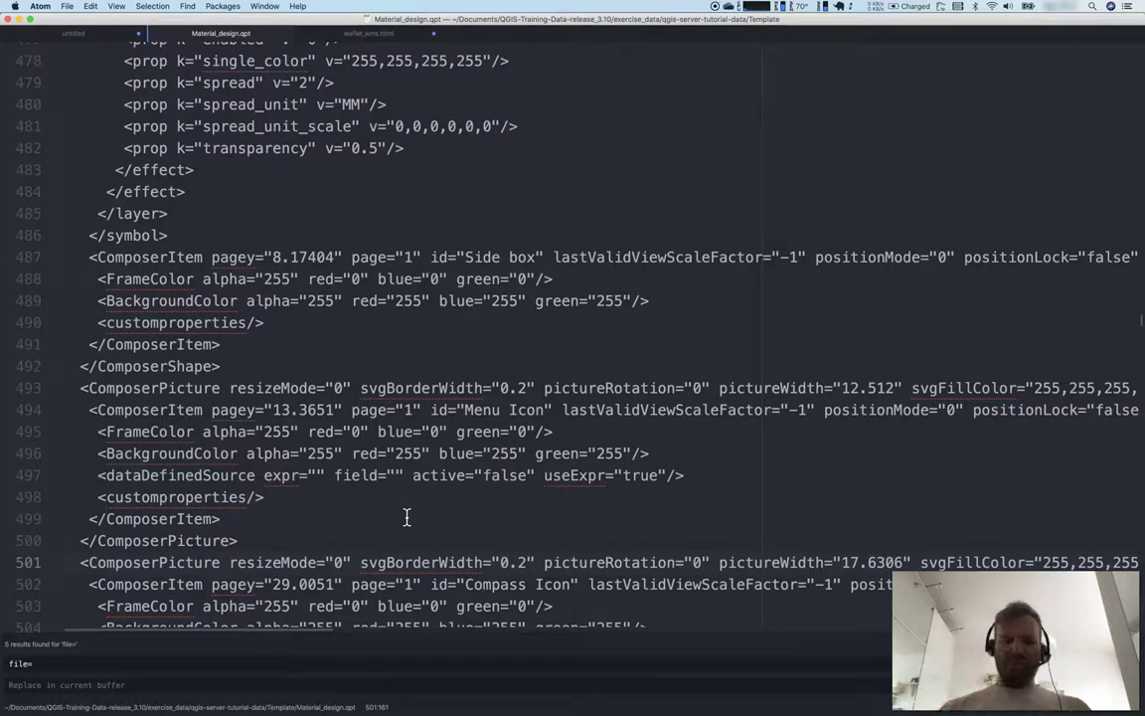
pyautogui.press('super+shift+r')
pyautogui.press('super+h')
pyautogui.press('super+Tab')
pyautogui.press('super+Tab')
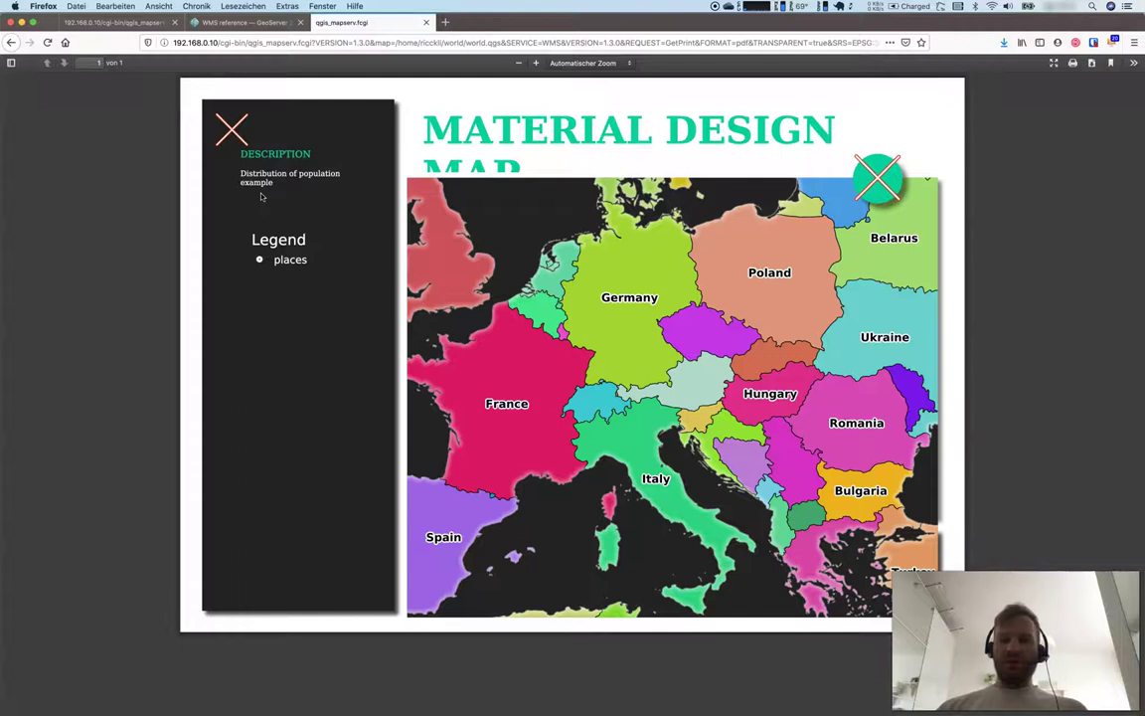
# Switch from the Material Design PDF back to Atom.
pyautogui.press('super+Tab')
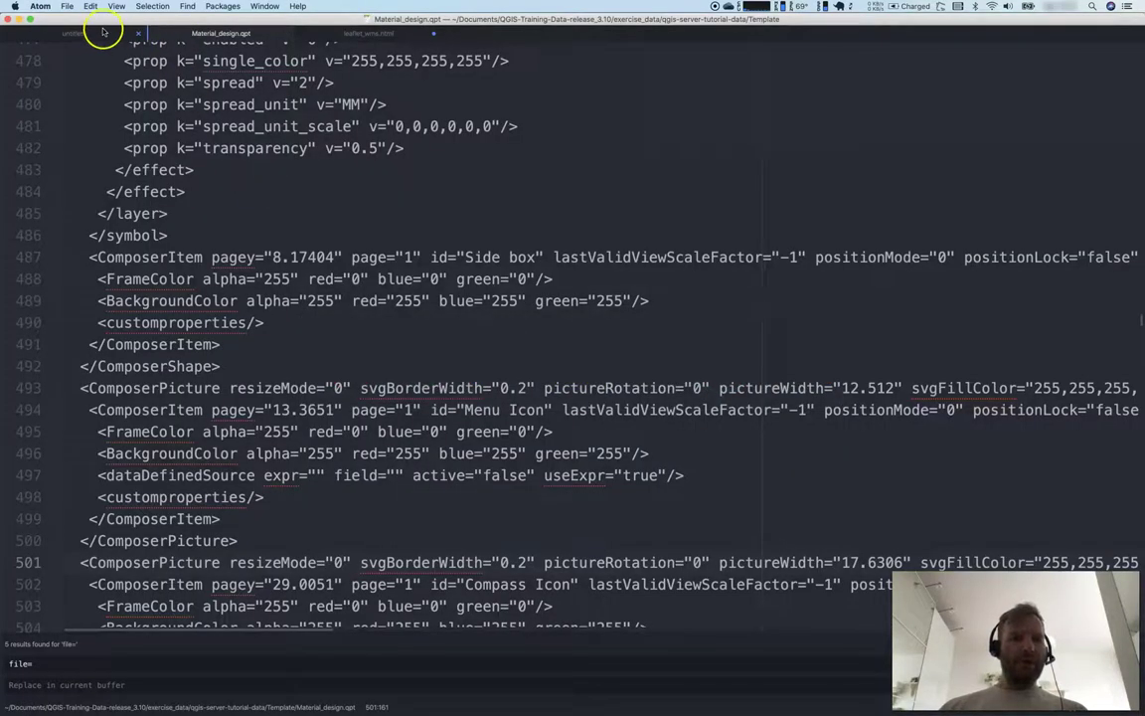
pyautogui.click(376, 32)
pyautogui.scroll(5, 486, 171)
pyautogui.moveTo(124, 139); pyautogui.dragTo(303, 139)
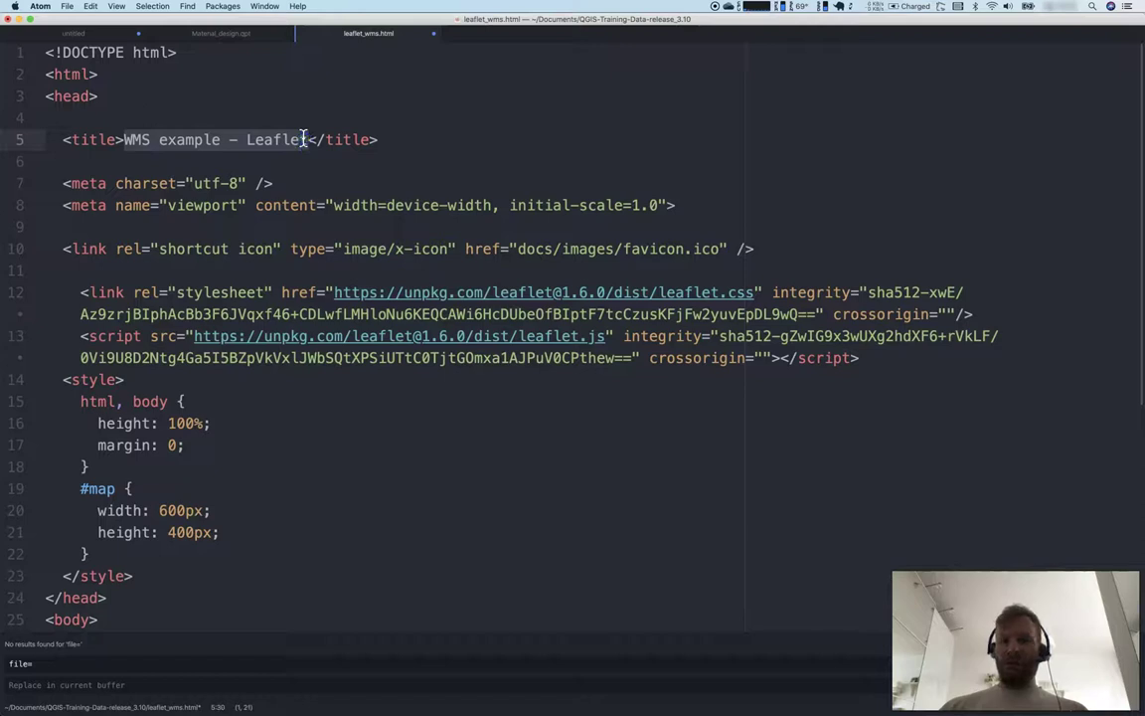
pyautogui.click(304, 139)
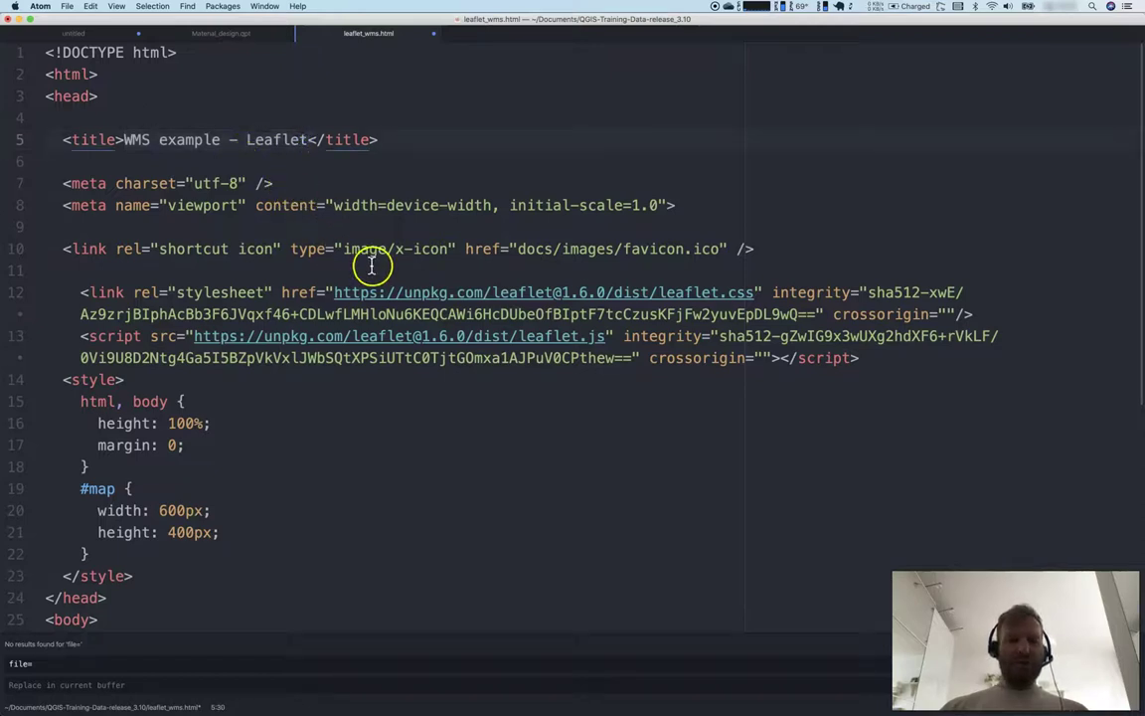
pyautogui.moveTo(239, 294); pyautogui.dragTo(588, 379)
pyautogui.click(590, 383)
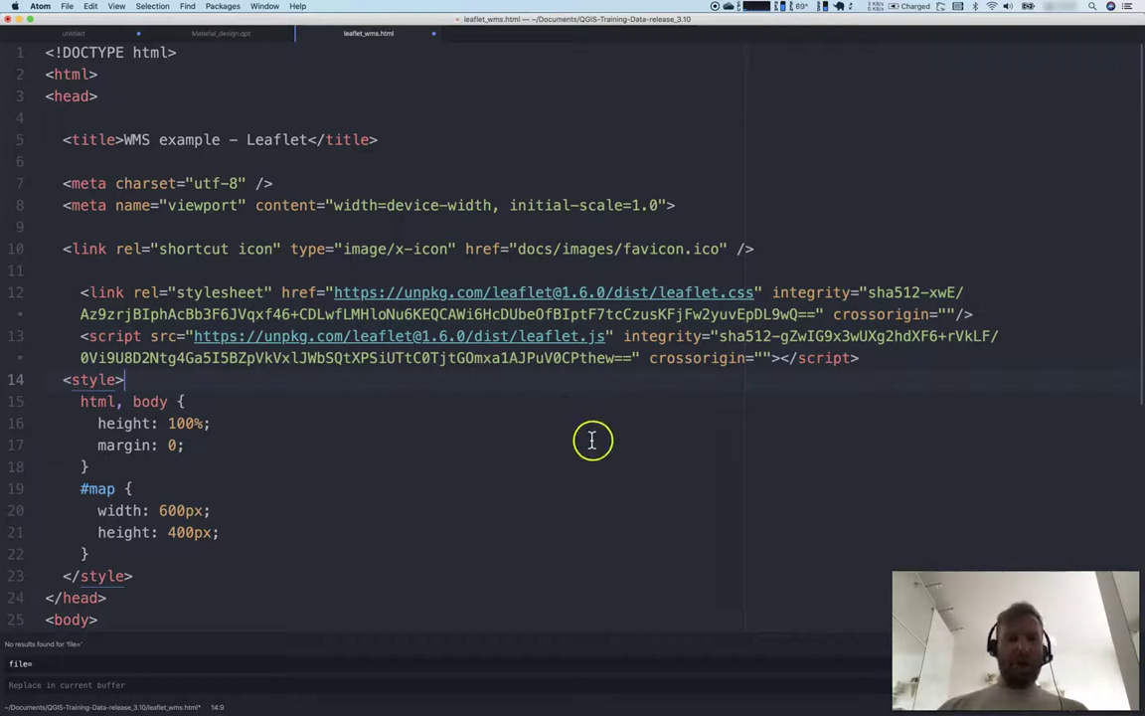
pyautogui.scroll(-3, 556, 461)
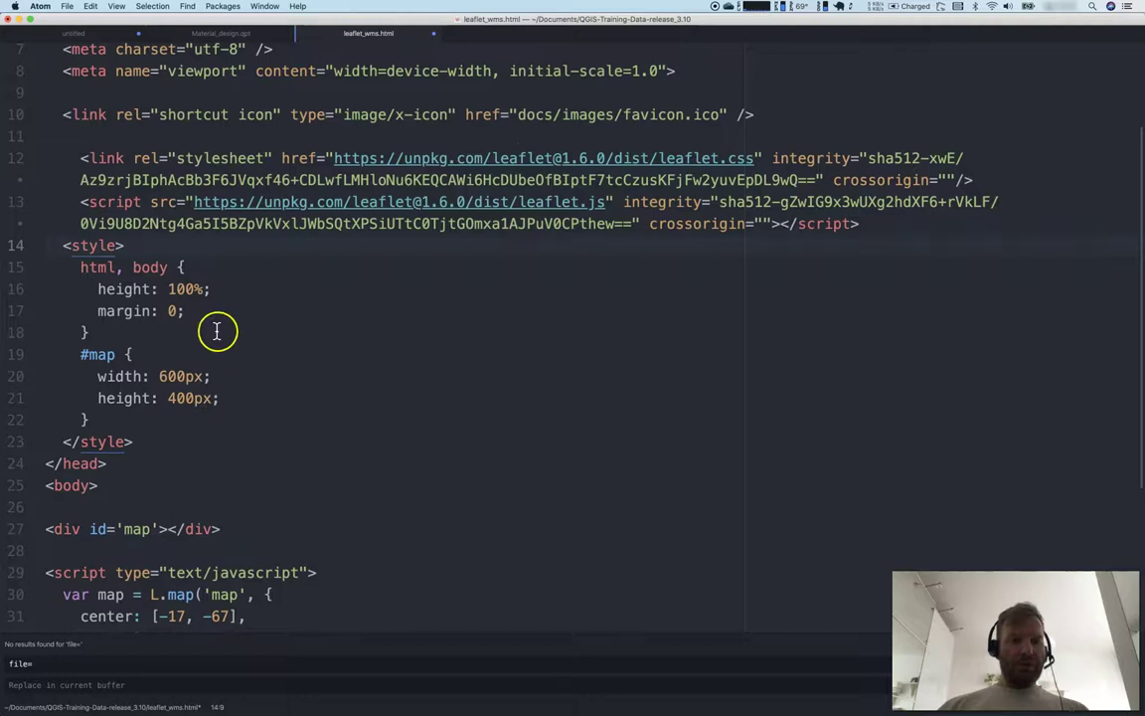
pyautogui.click(99, 288)
pyautogui.moveTo(98, 288); pyautogui.dragTo(132, 295)
pyautogui.click(85, 375)
pyautogui.click(234, 398)
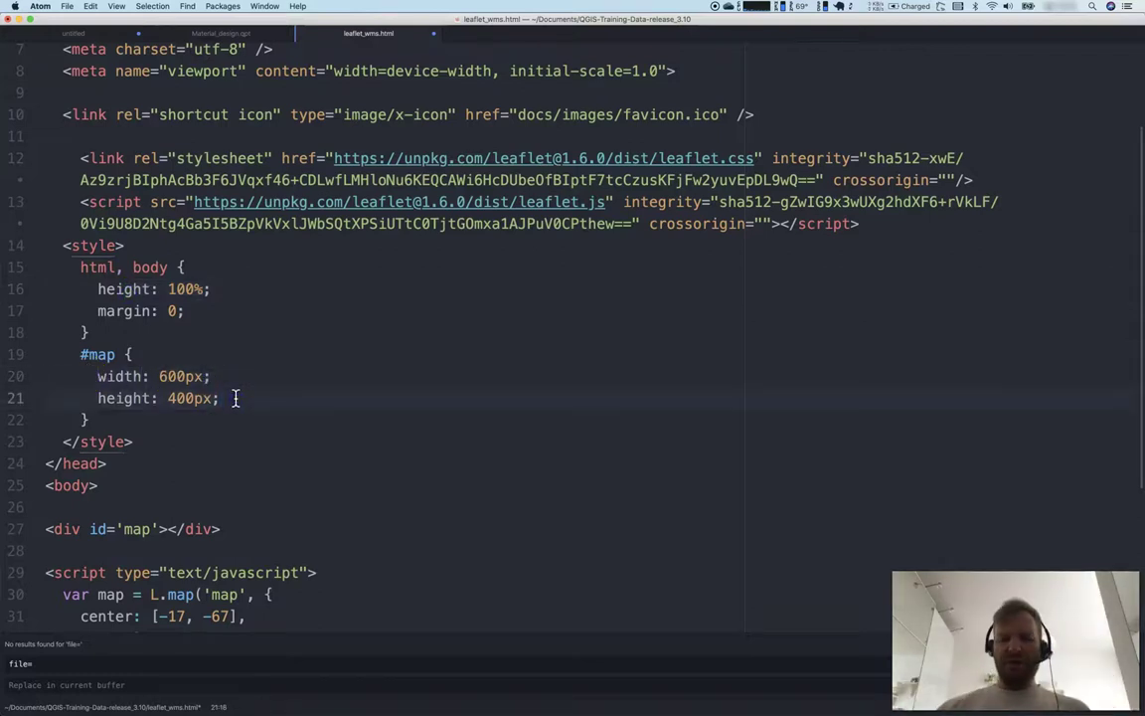
pyautogui.scroll(-1, 234, 398)
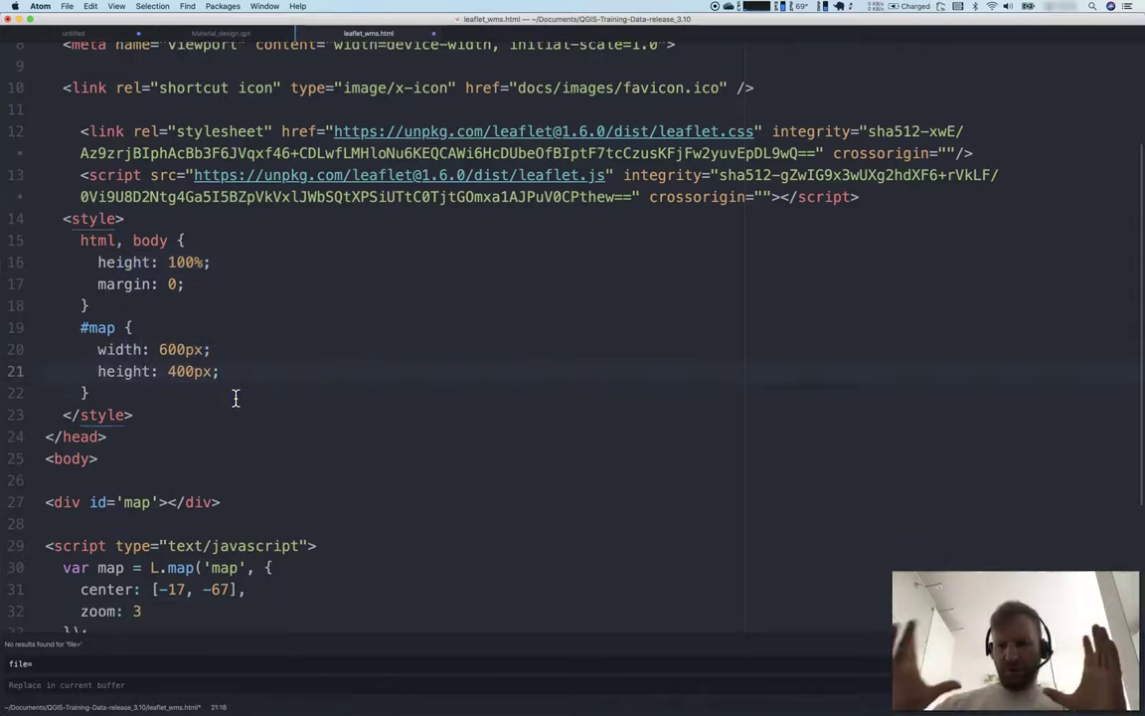
pyautogui.scroll(-5, 238, 400)
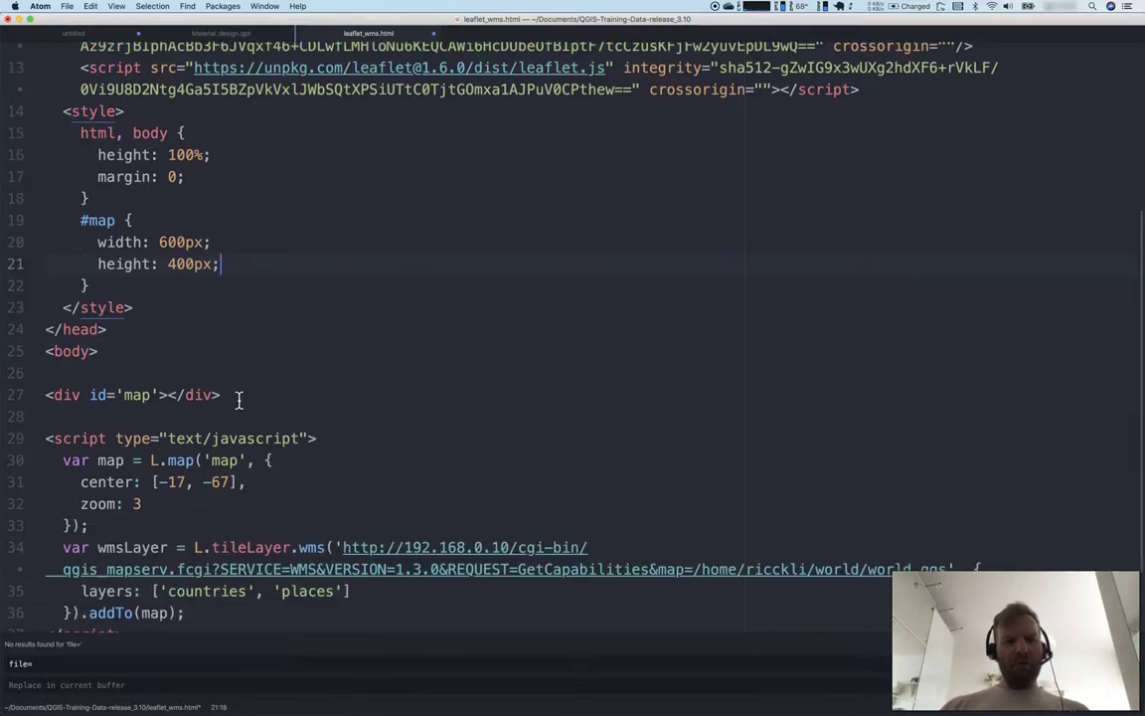
pyautogui.moveTo(81, 395); pyautogui.dragTo(250, 470)
pyautogui.click(220, 395)
pyautogui.click(71, 394)
pyautogui.scroll(-1, 186, 469)
pyautogui.scroll(-1, 186, 470)
pyautogui.click(251, 473)
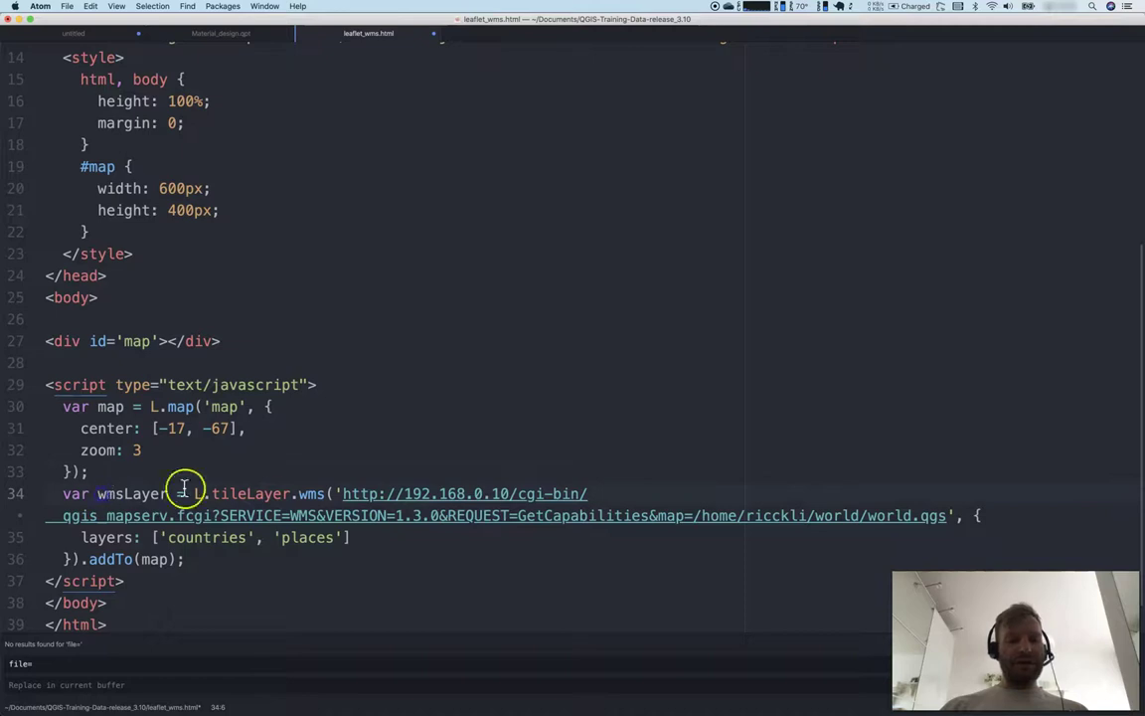
pyautogui.click(341, 493)
pyautogui.moveTo(341, 493); pyautogui.dragTo(944, 515)
pyautogui.doubleClick(947, 513)
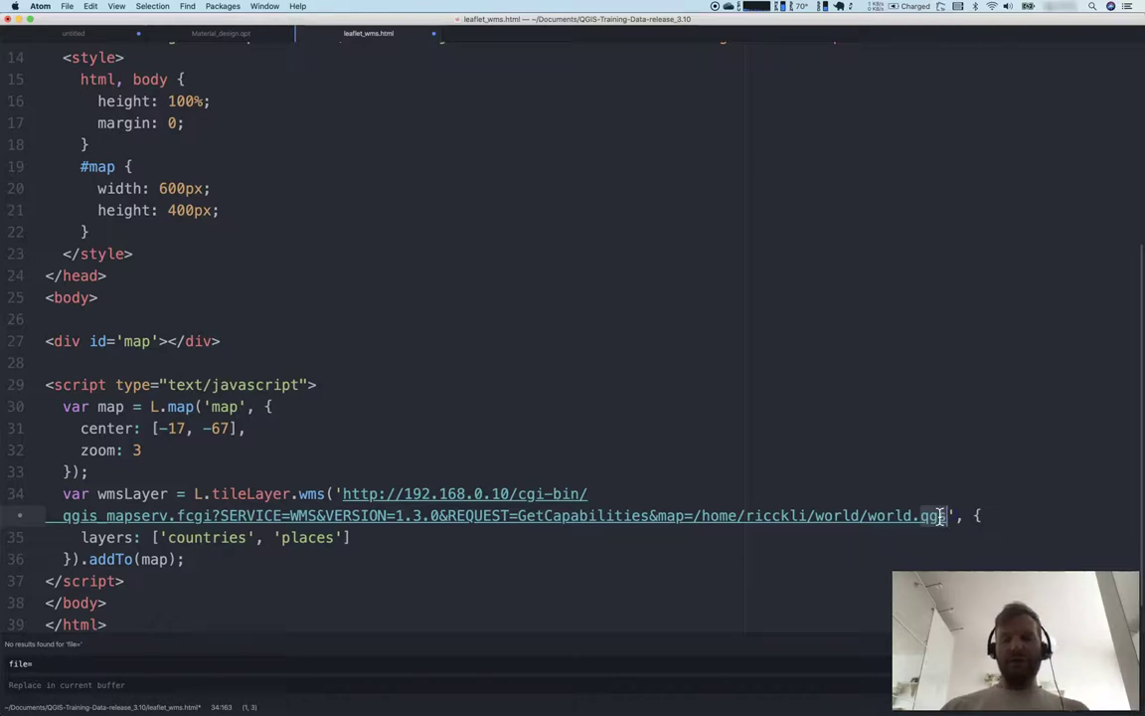
pyautogui.press('super+Tab')
pyautogui.press('super+Tab')
pyautogui.press('super+shift+Tab')
pyautogui.click(112, 20)
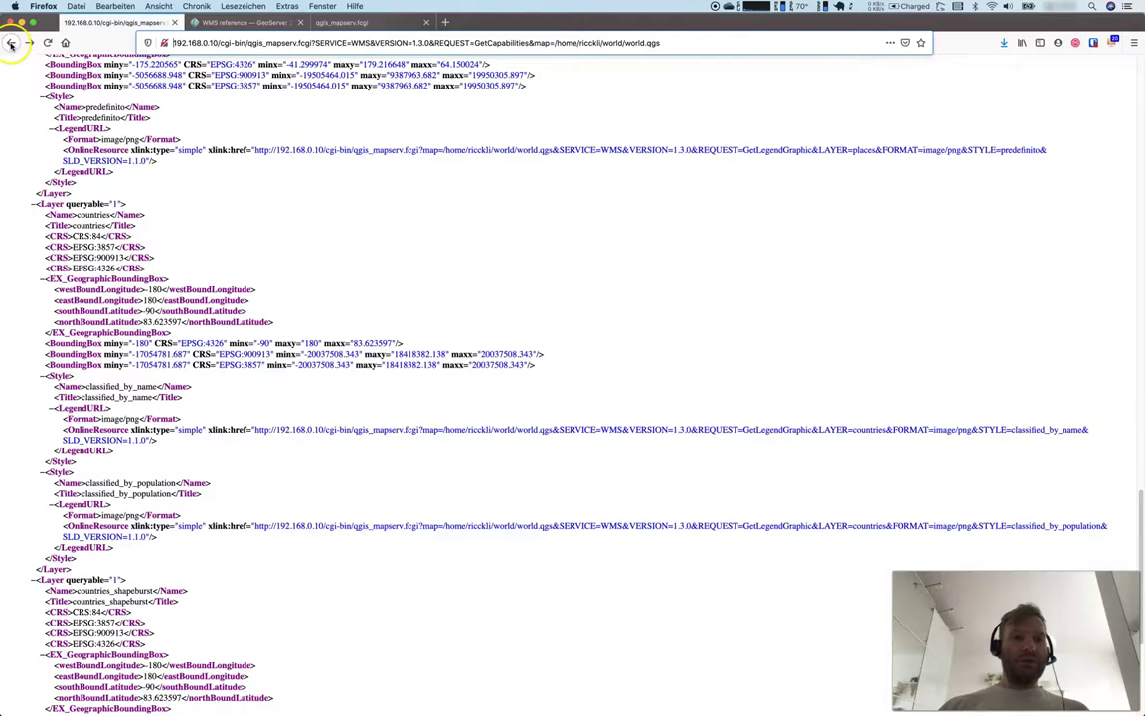
pyautogui.press('super+Tab')
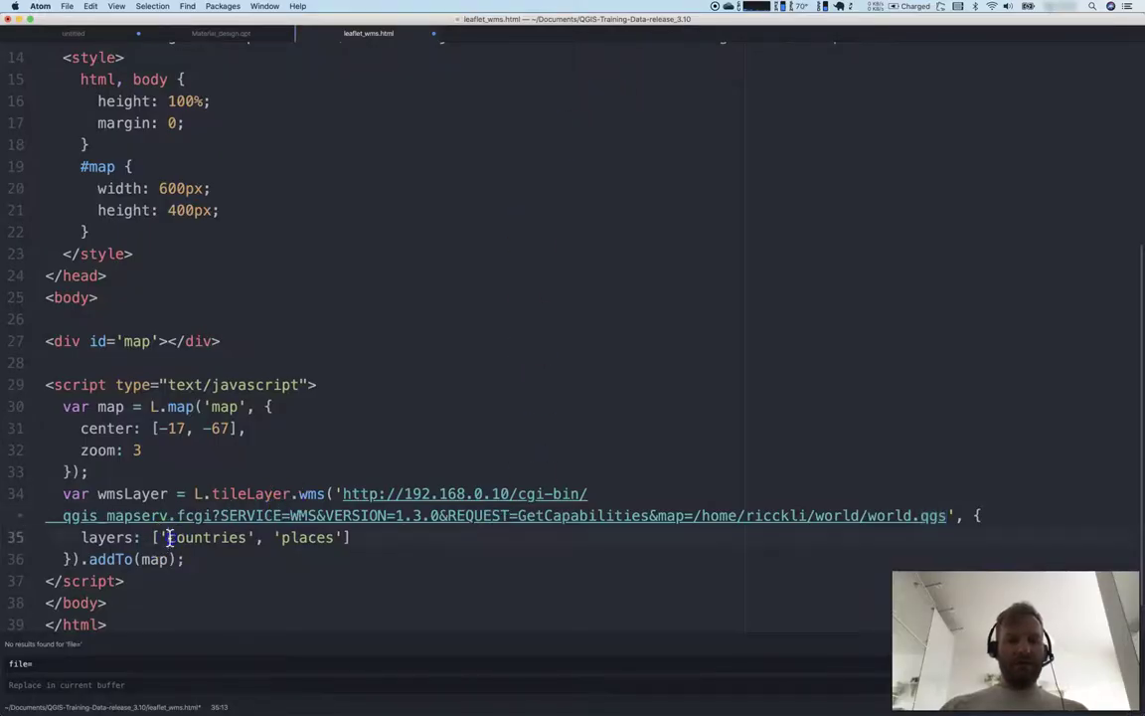
pyautogui.moveTo(164, 538); pyautogui.dragTo(258, 537)
pyautogui.click(282, 537)
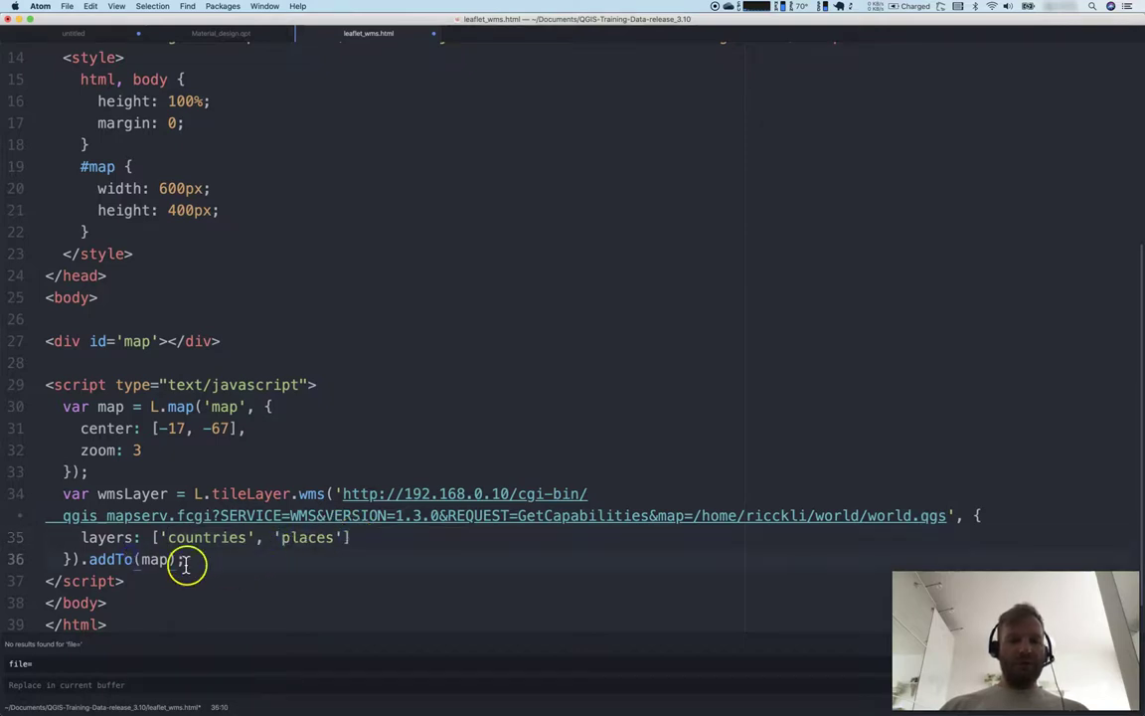
pyautogui.click(154, 560)
pyautogui.press('super+Tab')
pyautogui.press('super+Tab')
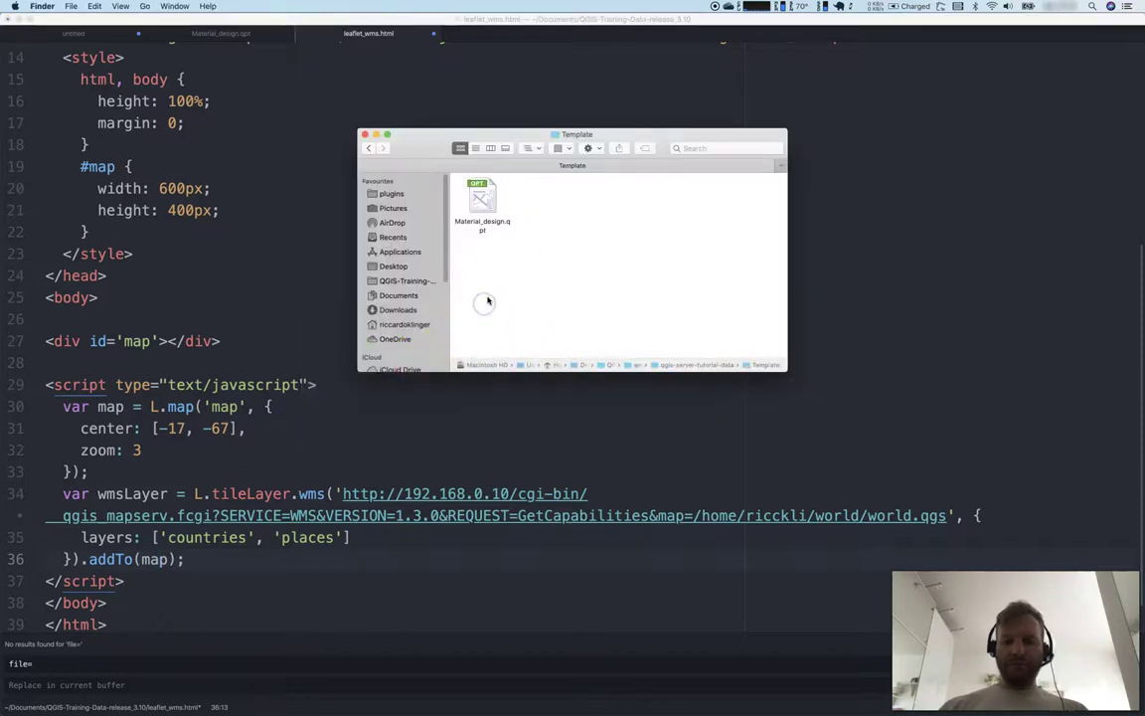
# Go up to QGIS-Training-Data-release_3.10 and open leaflet_wms.html in Firefox.
pyautogui.press('super+Up')
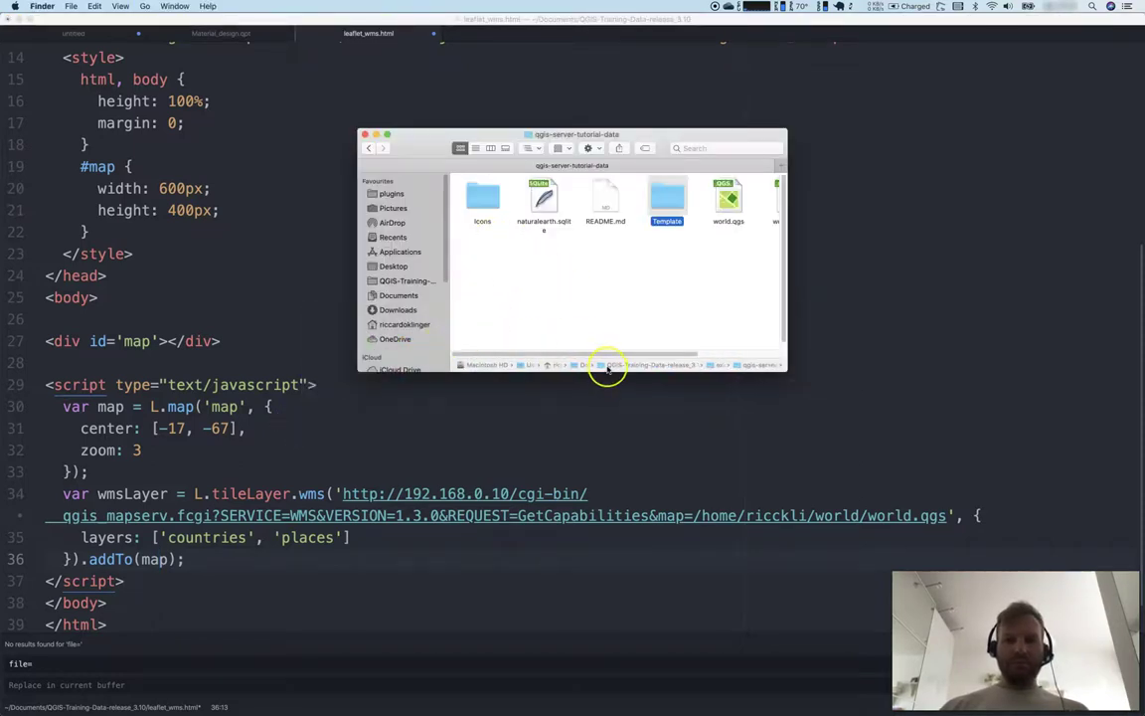
pyautogui.press('super+Up')
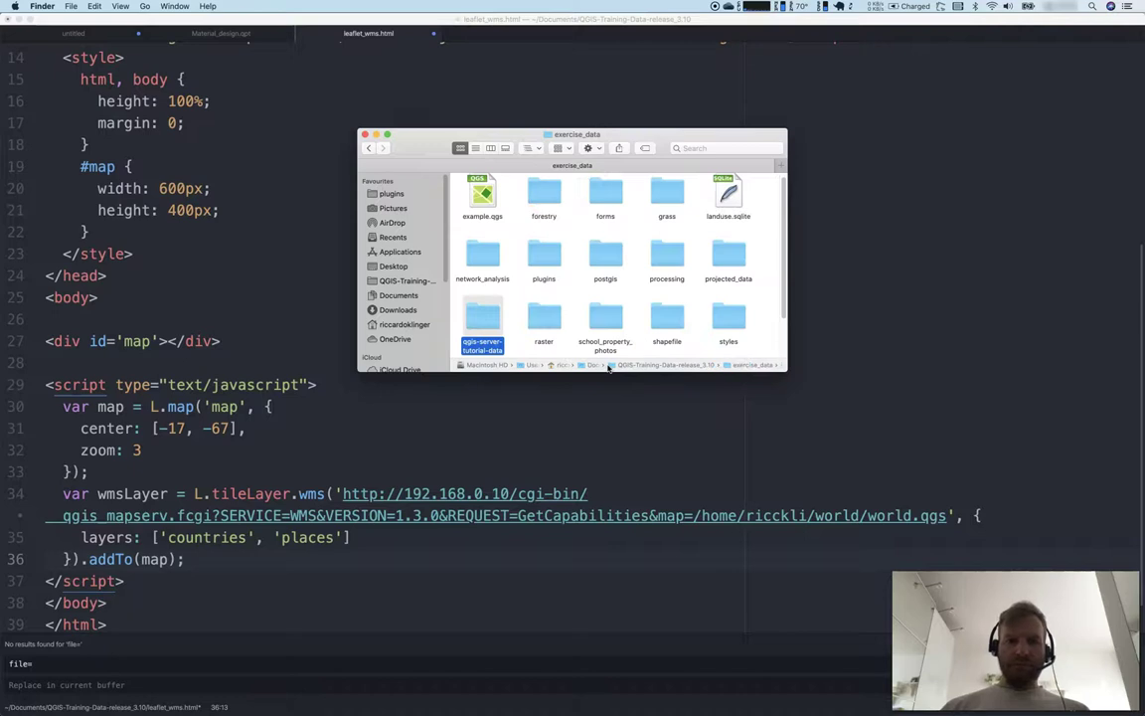
pyautogui.doubleClick(608, 365)
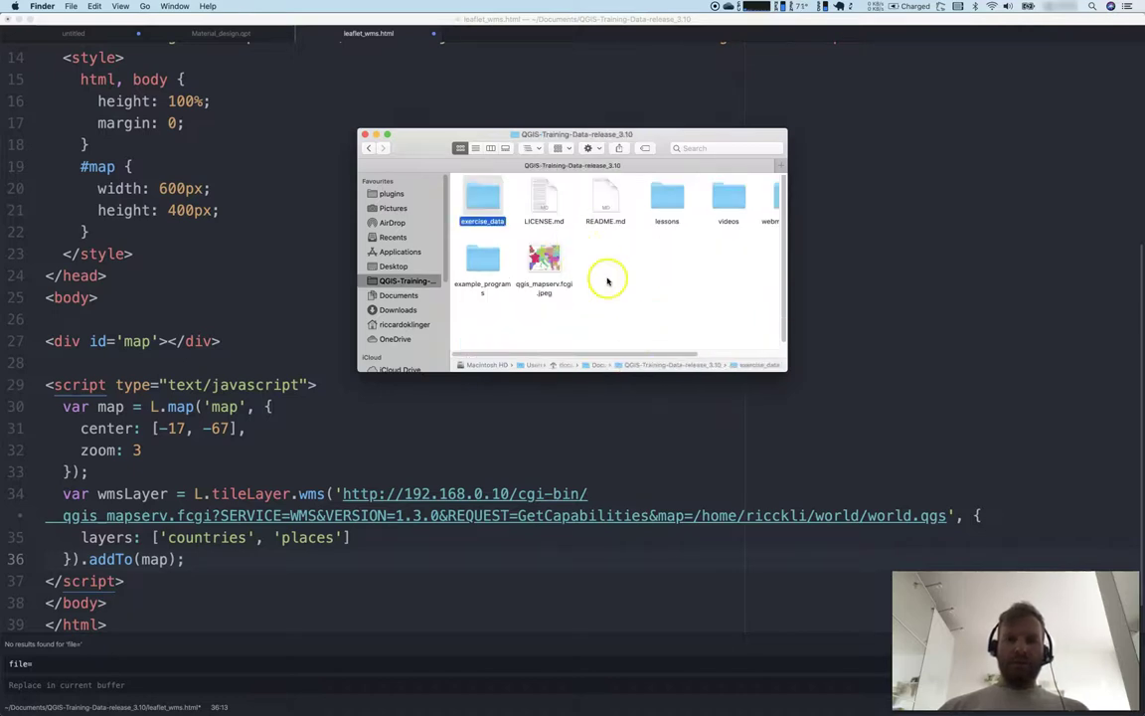
pyautogui.click(610, 197)
pyautogui.moveTo(609, 352); pyautogui.dragTo(733, 352)
pyautogui.click(749, 195)
pyautogui.doubleClick(749, 196)
# Pan the Leaflet WMS map from South America over to western Africa.
pyautogui.moveTo(171, 174); pyautogui.dragTo(101, 231)
pyautogui.moveTo(305, 111)
pyautogui.mouseDown()
pyautogui.moveTo(192, 161)
pyautogui.moveTo(299, 74)
pyautogui.mouseUp()
pyautogui.scroll(3, 189, 146)
# Remove 'places' and its bracket from the Leaflet layers option and reload the page.
pyautogui.scroll(2, 195, 160)
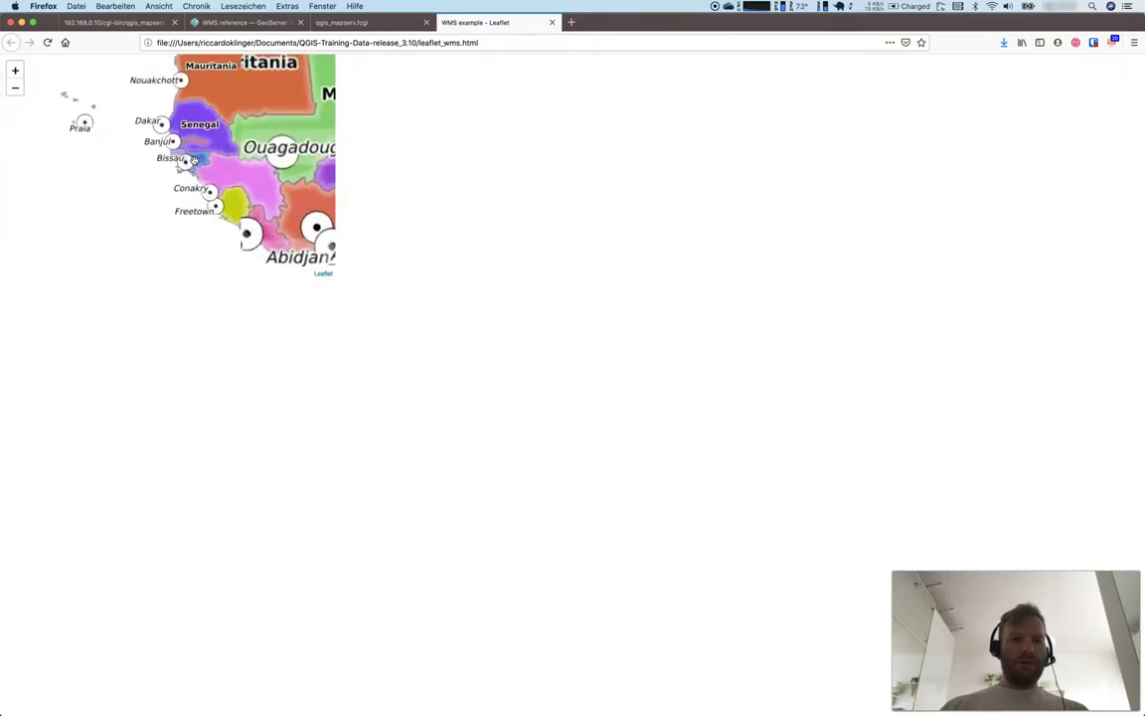
pyautogui.scroll(2, 189, 159)
pyautogui.scroll(2, 189, 159)
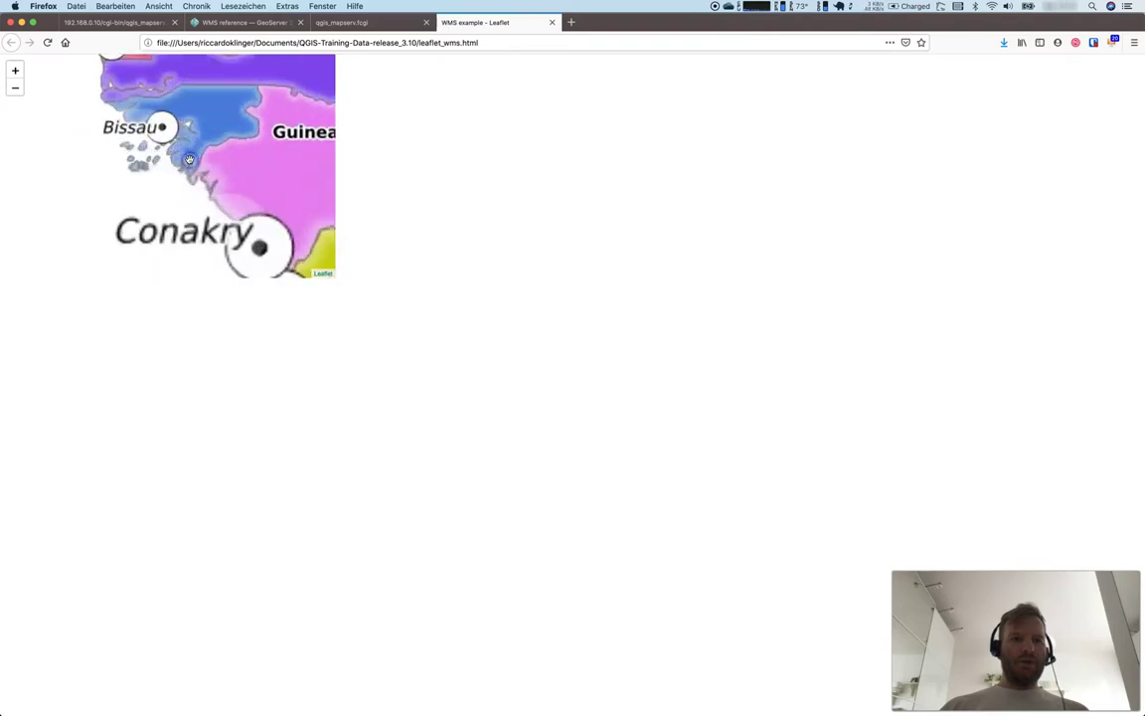
pyautogui.press('super+Tab')
pyautogui.press('super+Tab')
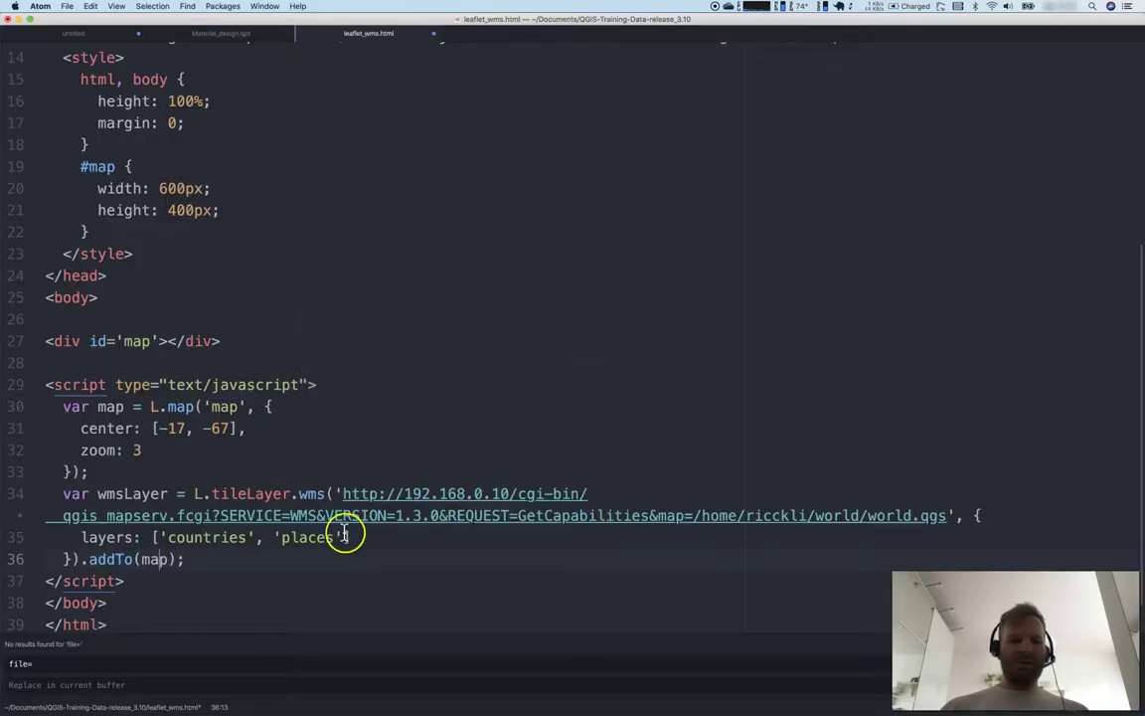
pyautogui.moveTo(284, 537); pyautogui.dragTo(329, 537)
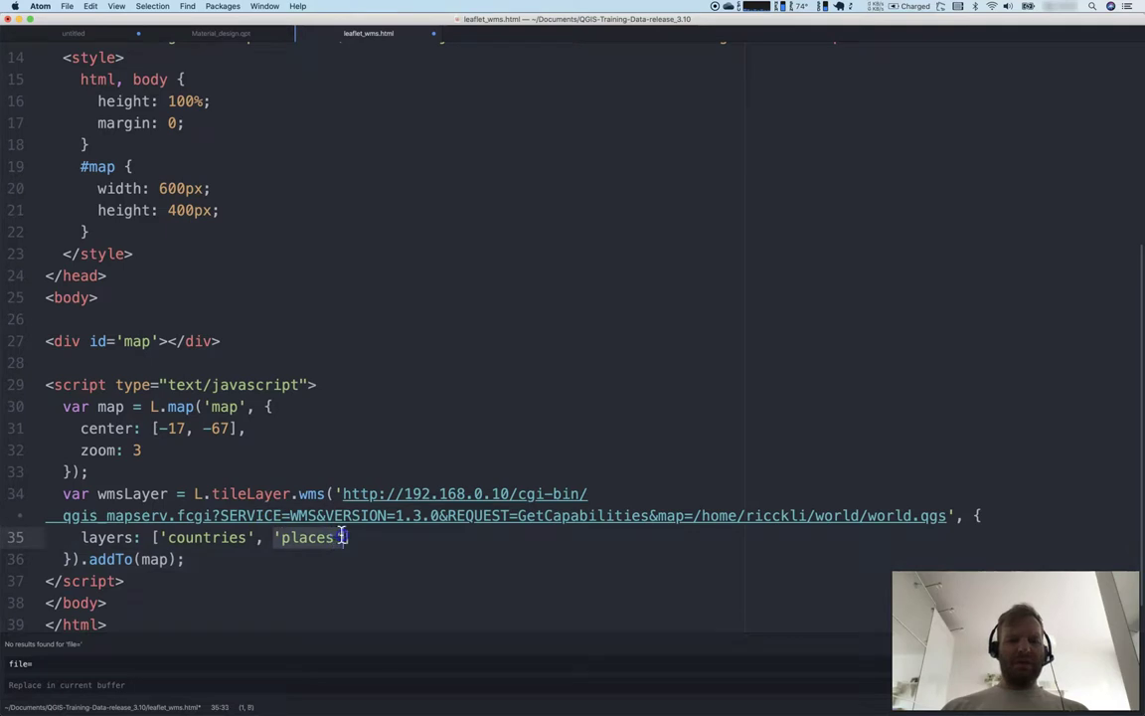
pyautogui.press('BackSpace')
pyautogui.press('BackSpace')
pyautogui.press('BackSpace')
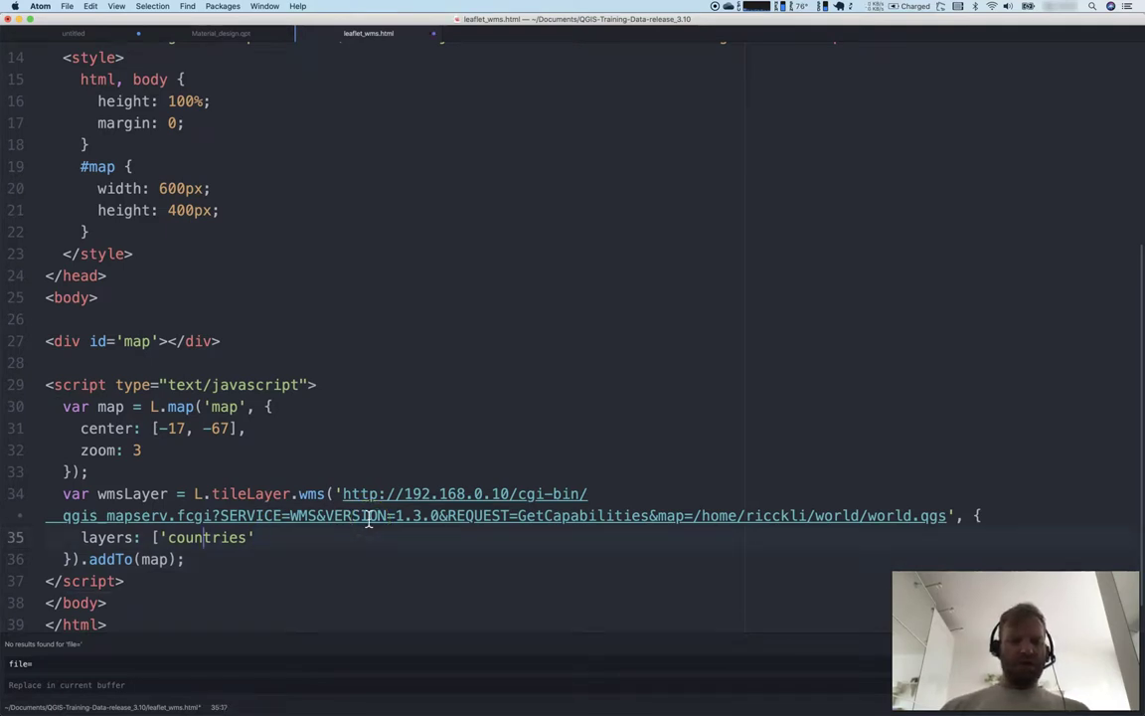
pyautogui.press('BackSpace')
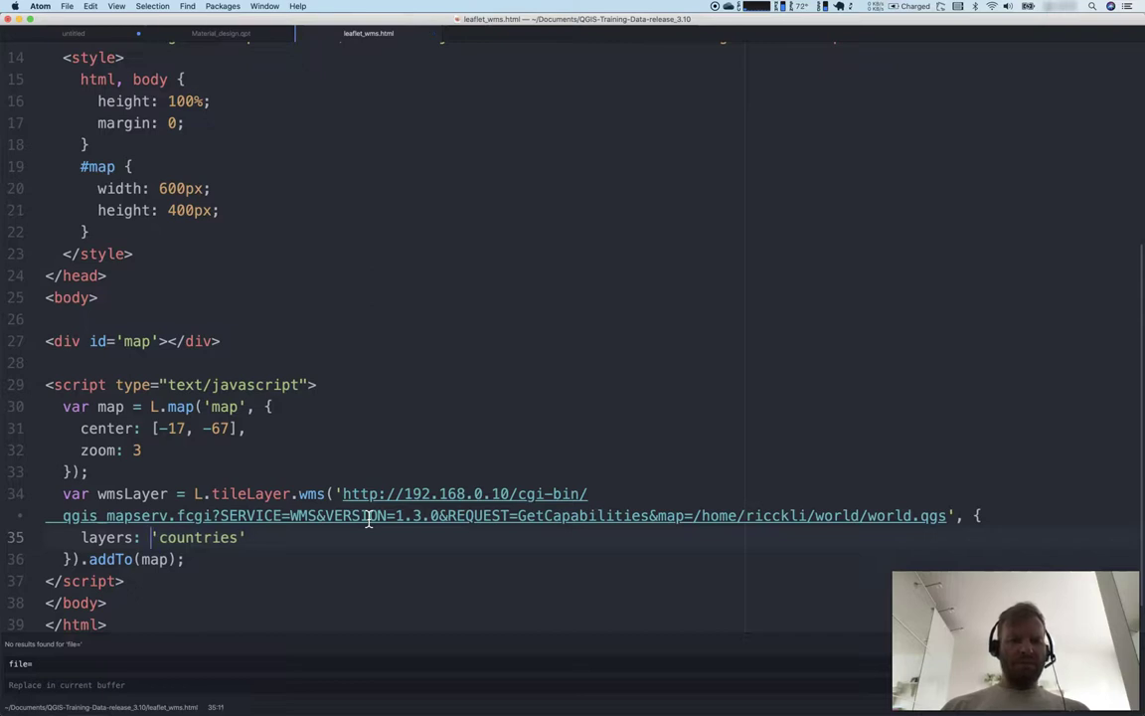
pyautogui.press('super+Tab')
pyautogui.press('super+r')
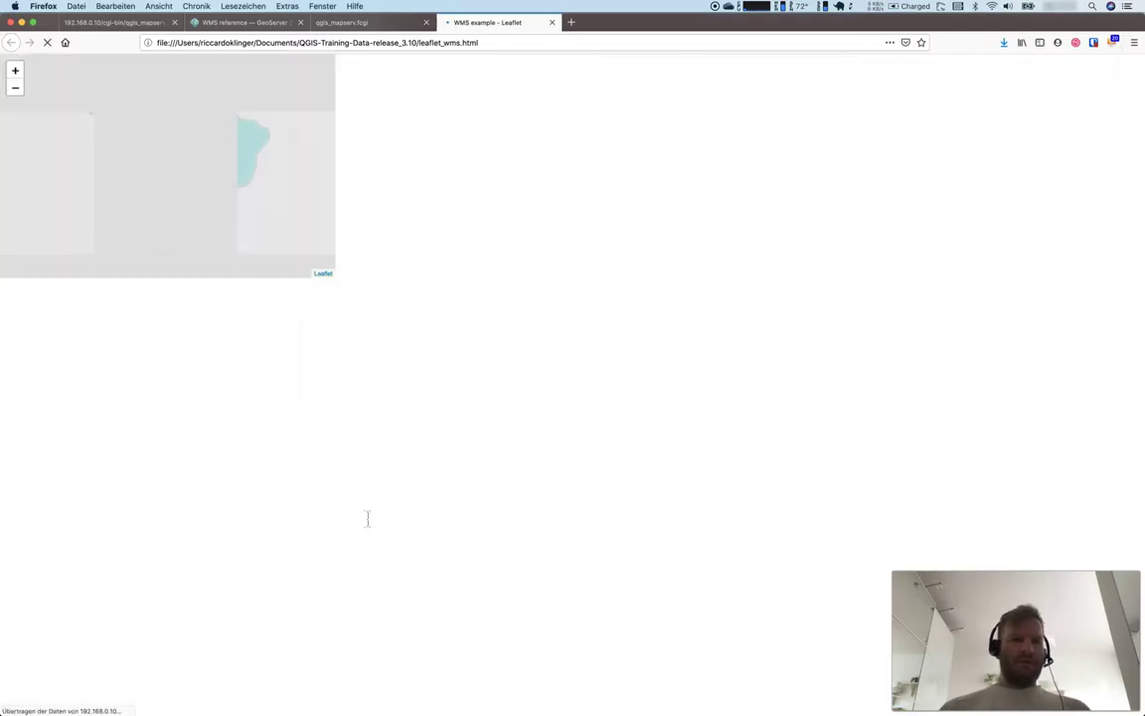
# Pan and zoom the countries-only Leaflet map out to all of South America.
pyautogui.scroll(3, 159, 219)
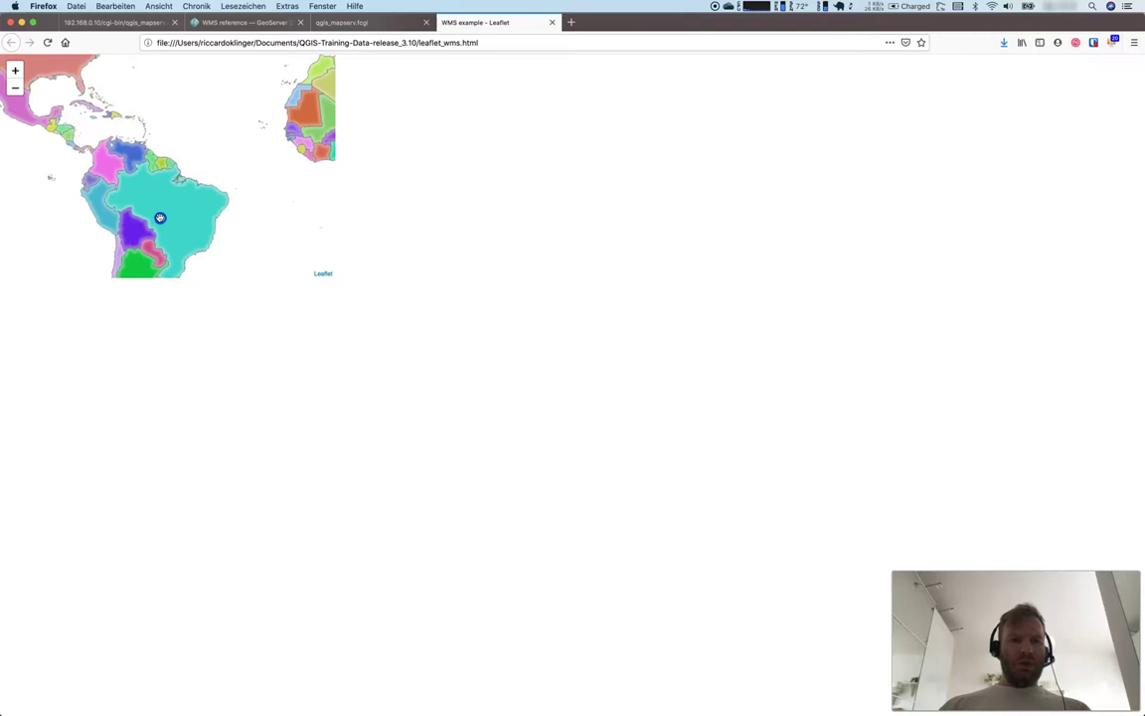
pyautogui.scroll(2, 159, 217)
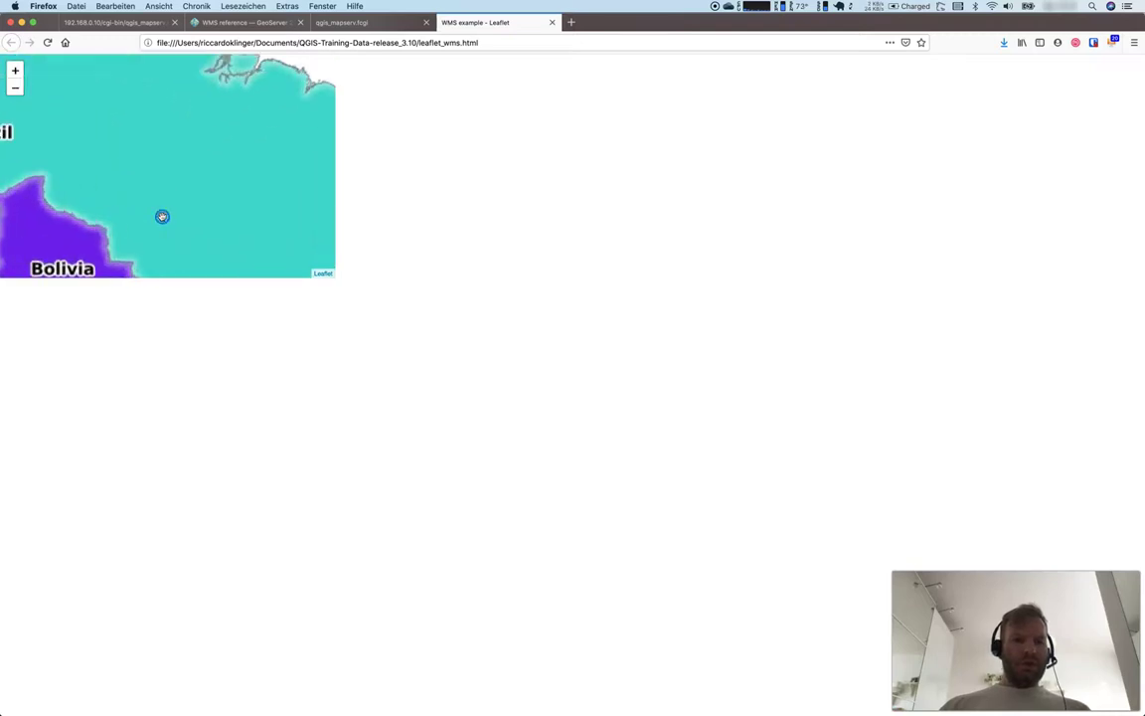
pyautogui.moveTo(158, 217); pyautogui.dragTo(220, 177)
pyautogui.click(167, 157)
pyautogui.scroll(-2, 242, 219)
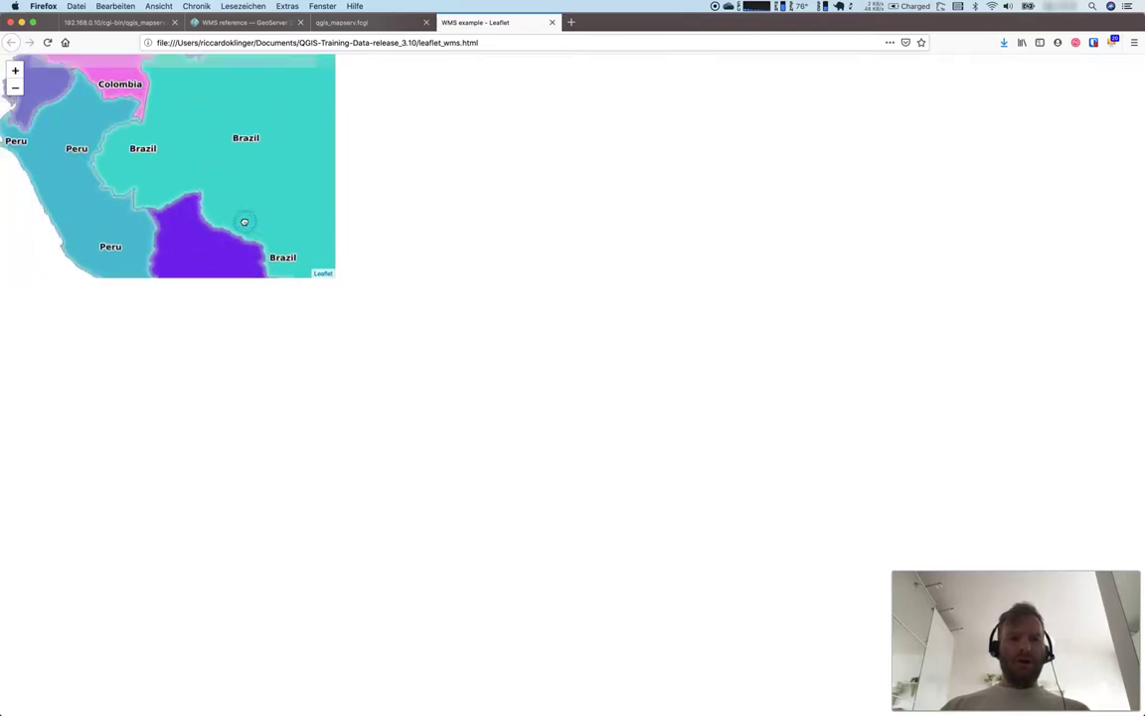
pyautogui.press('super+Tab')
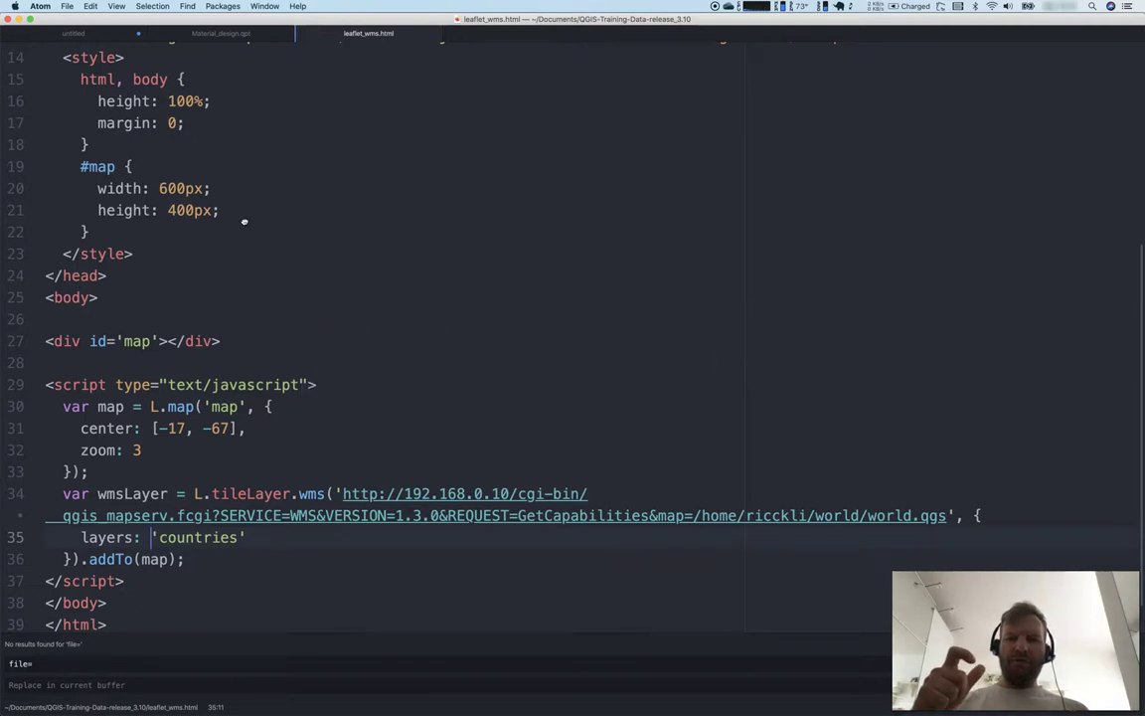
pyautogui.press('super+Tab')
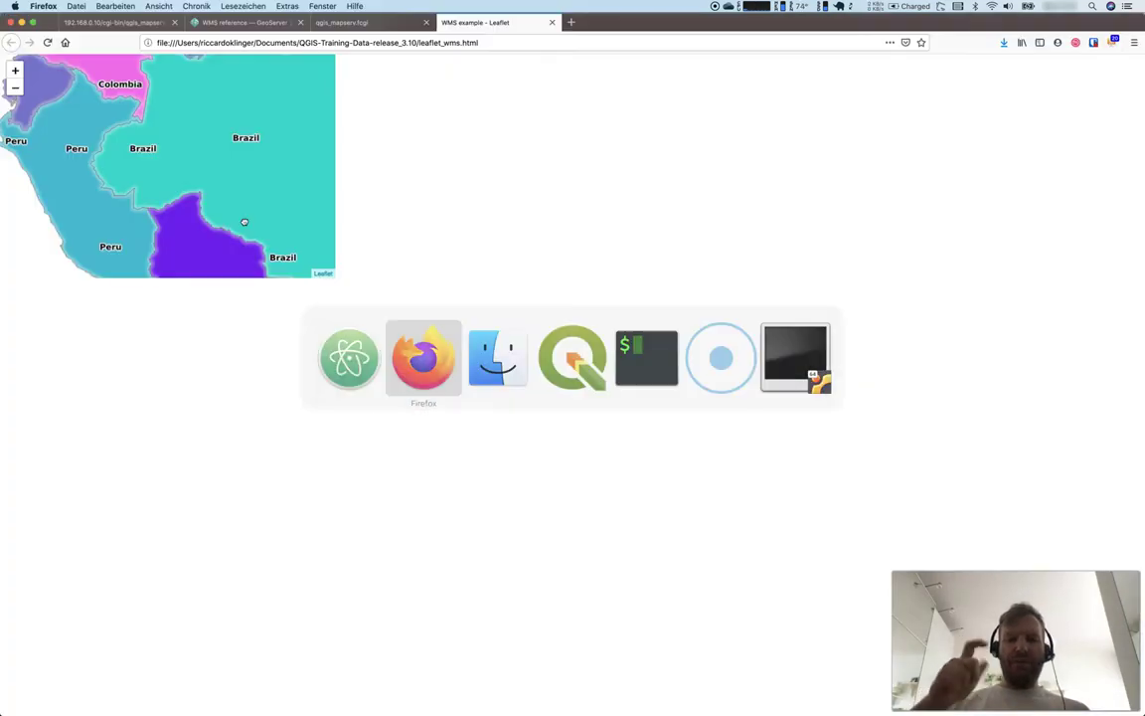
pyautogui.click(121, 111)
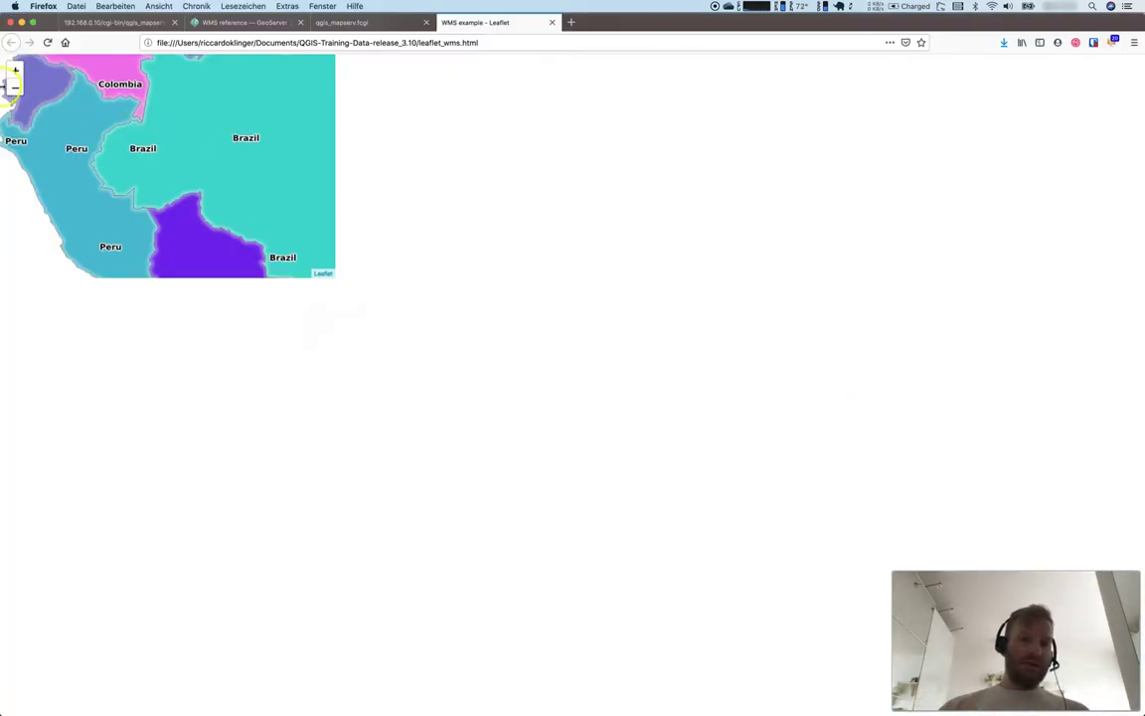
pyautogui.click(14, 88)
pyautogui.click(14, 88)
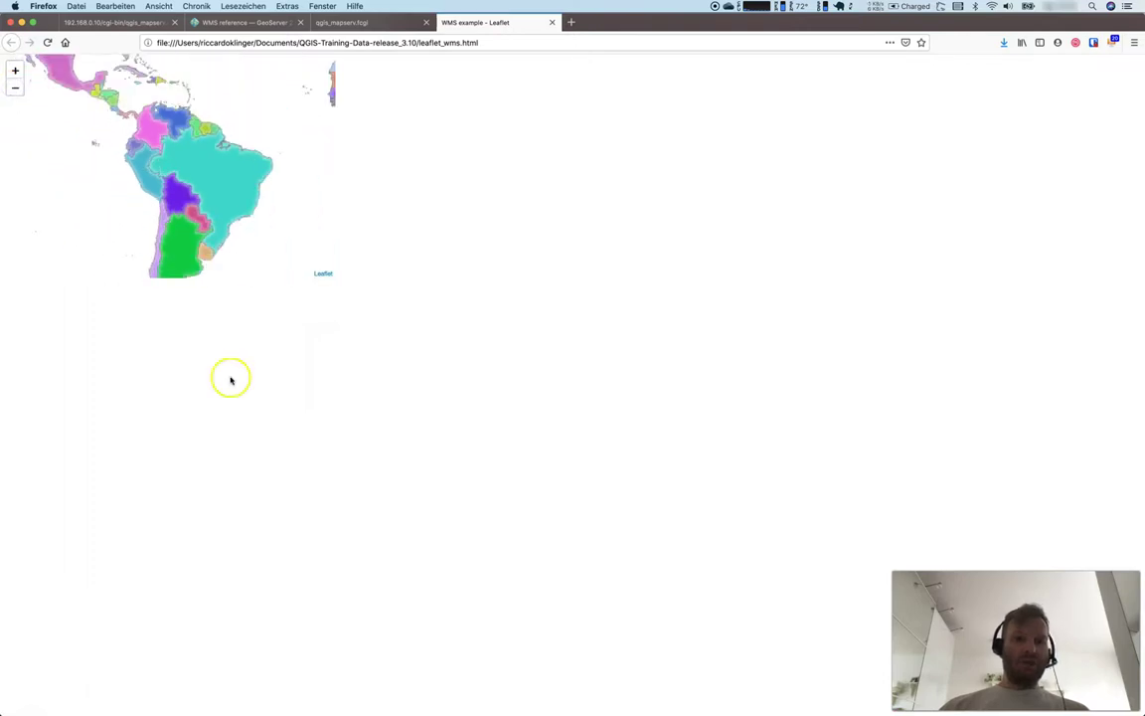
# Reopen the recent world project in QGIS, discarding the unsaved current project.
pyautogui.moveTo(457, 696)
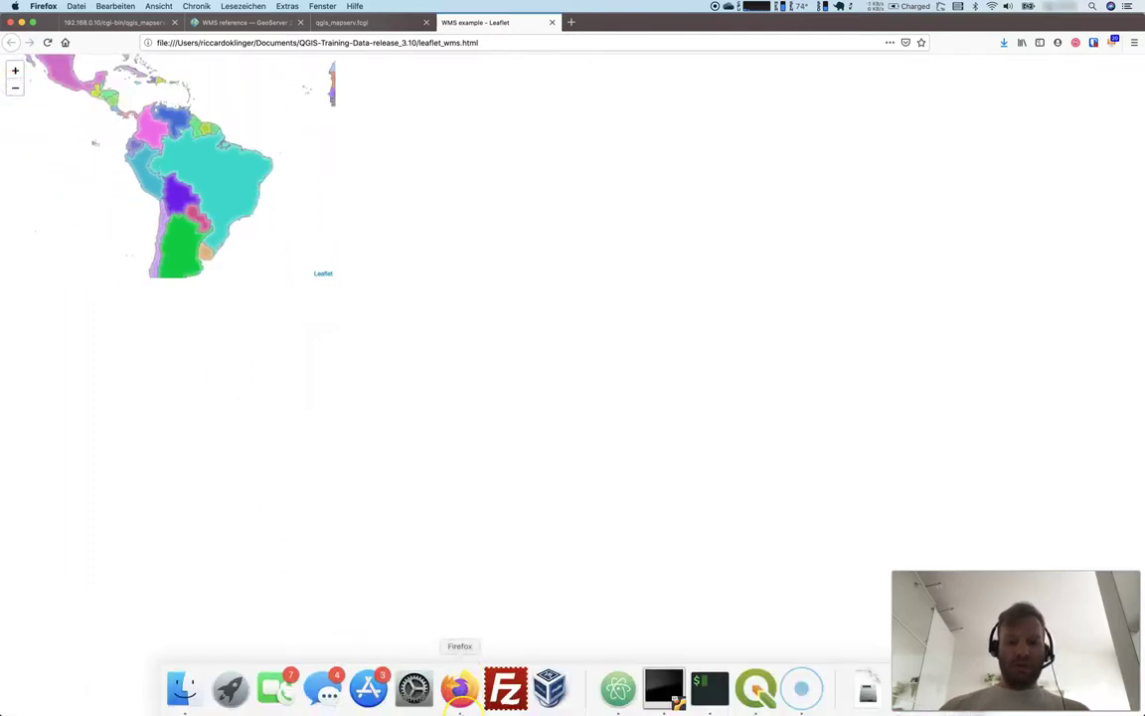
pyautogui.click(755, 688)
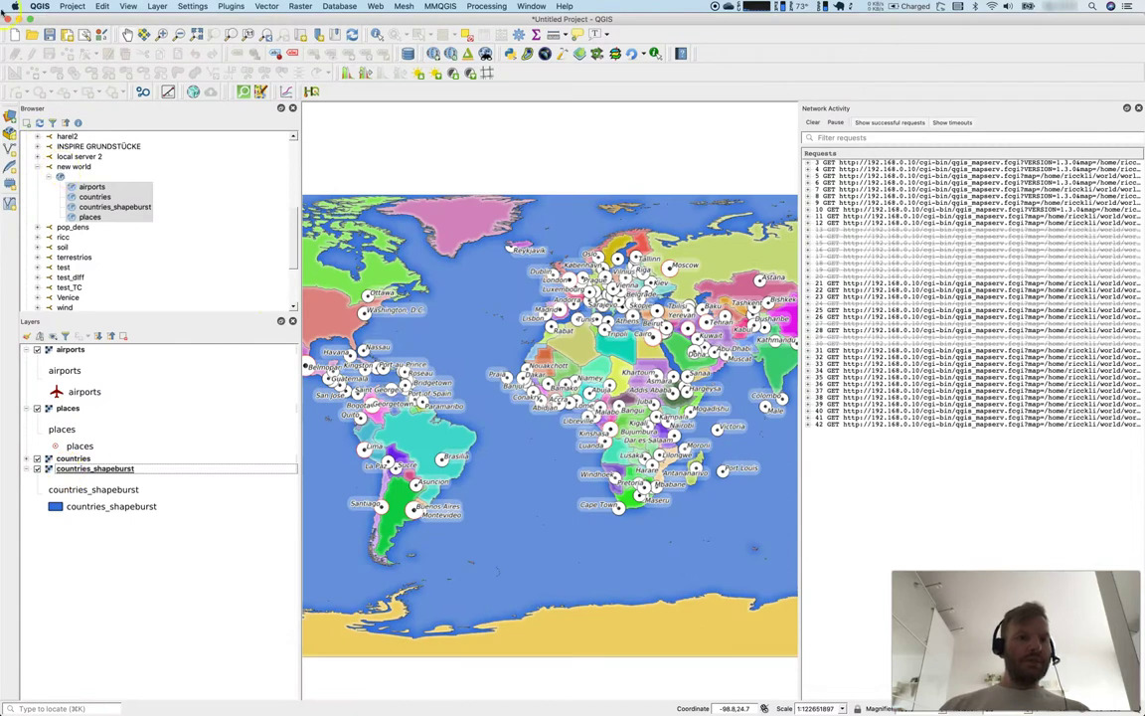
pyautogui.click(69, 7)
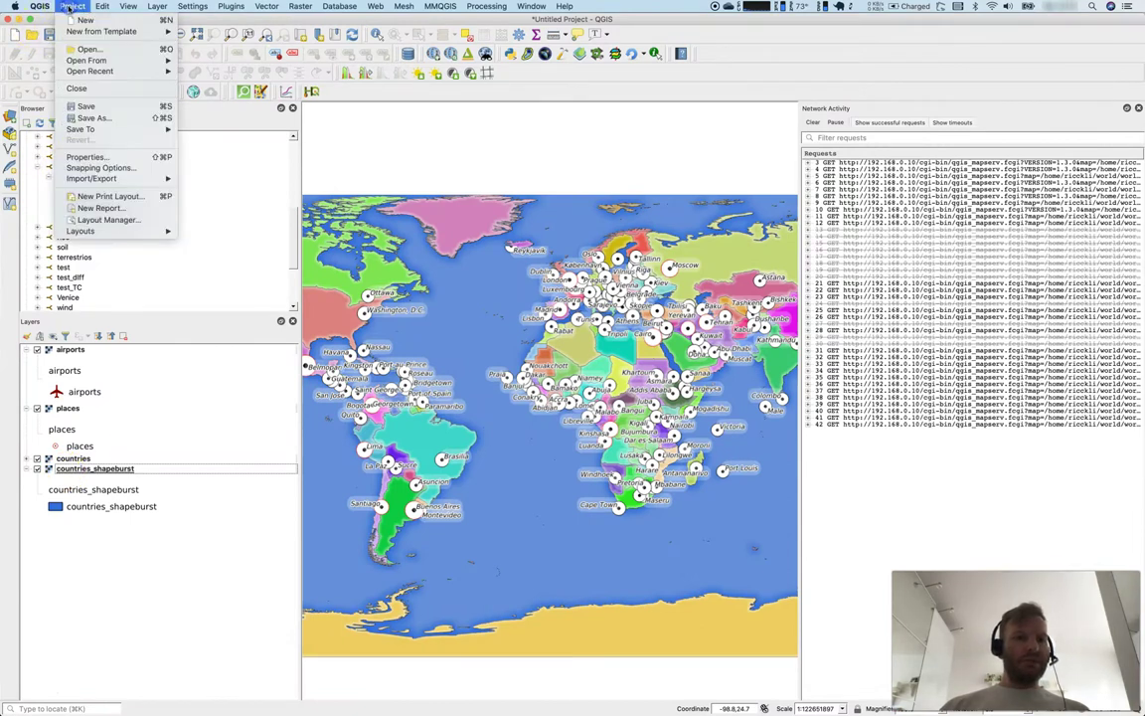
pyautogui.moveTo(89, 71)
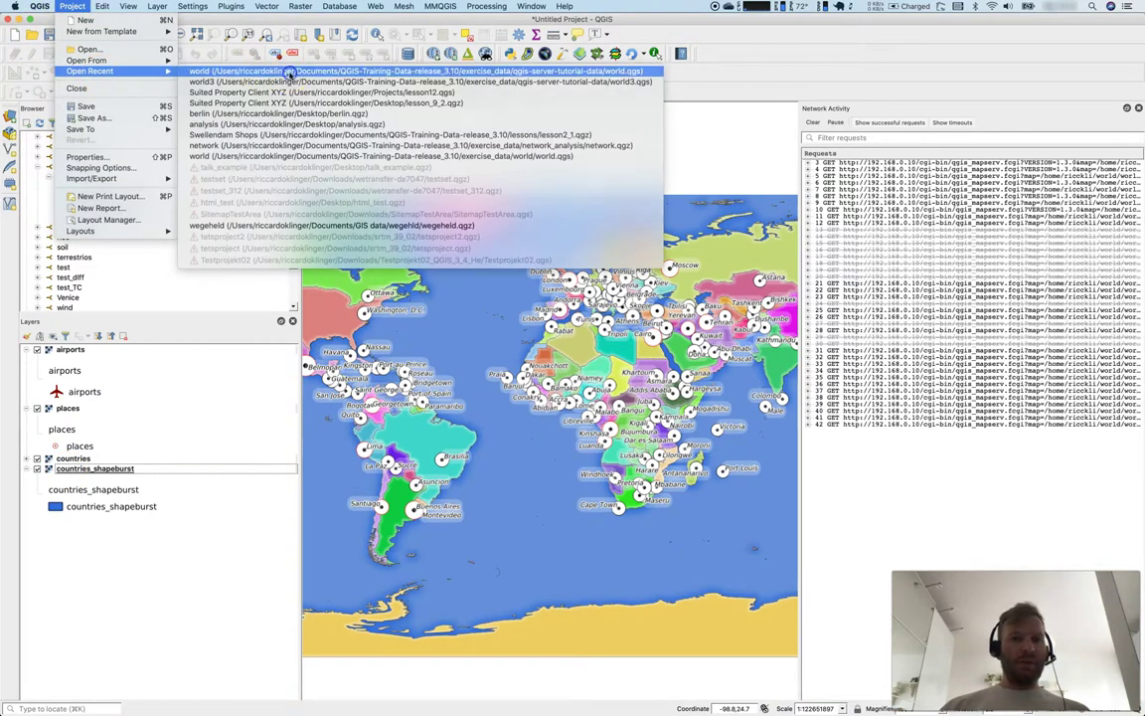
pyautogui.click(288, 73)
pyautogui.click(534, 378)
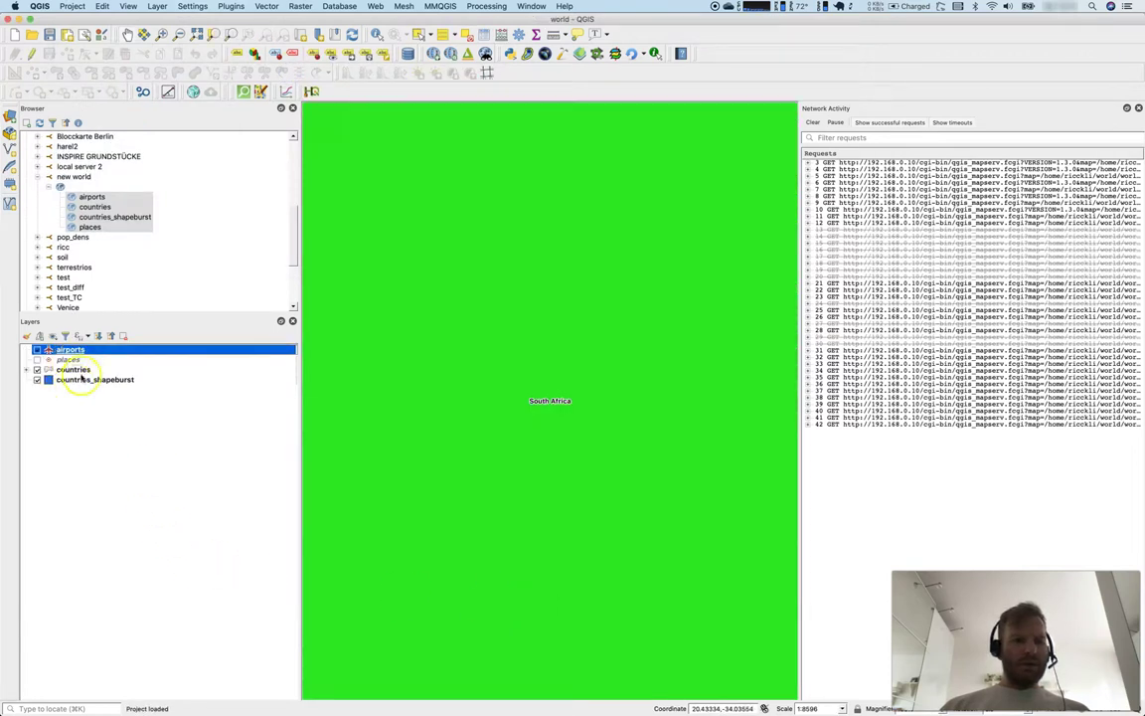
# Look over the countries layer's label Rendering options, then close its properties.
pyautogui.click(74, 369)
pyautogui.doubleClick(84, 374)
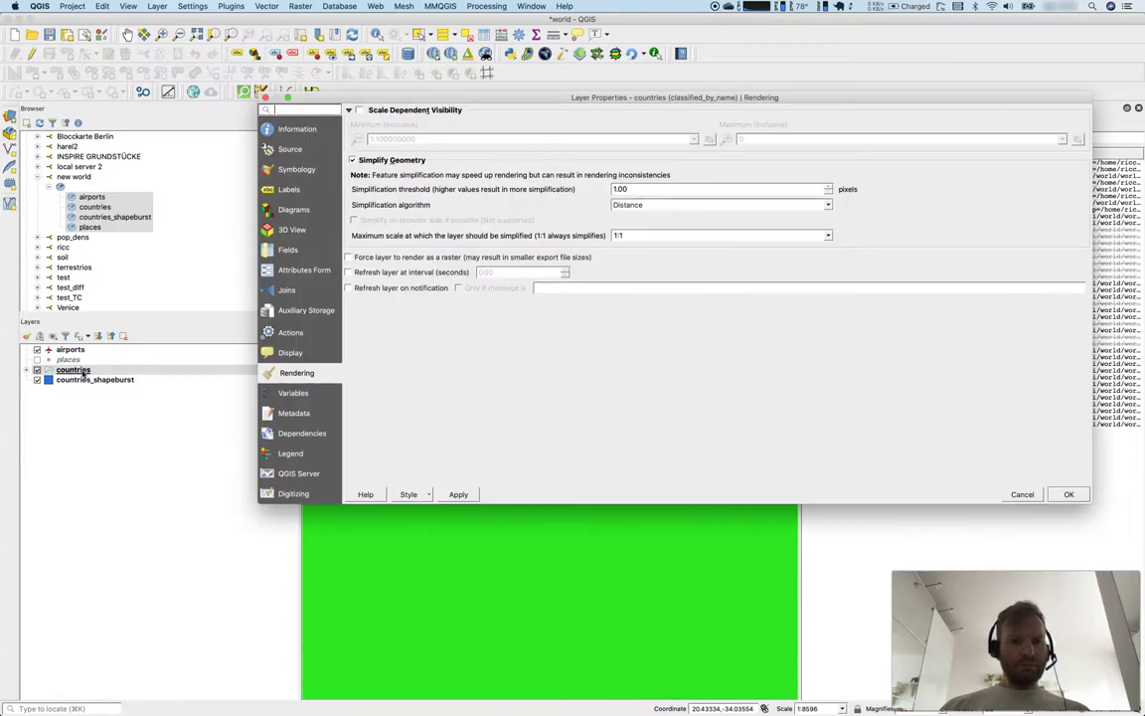
pyautogui.click(289, 189)
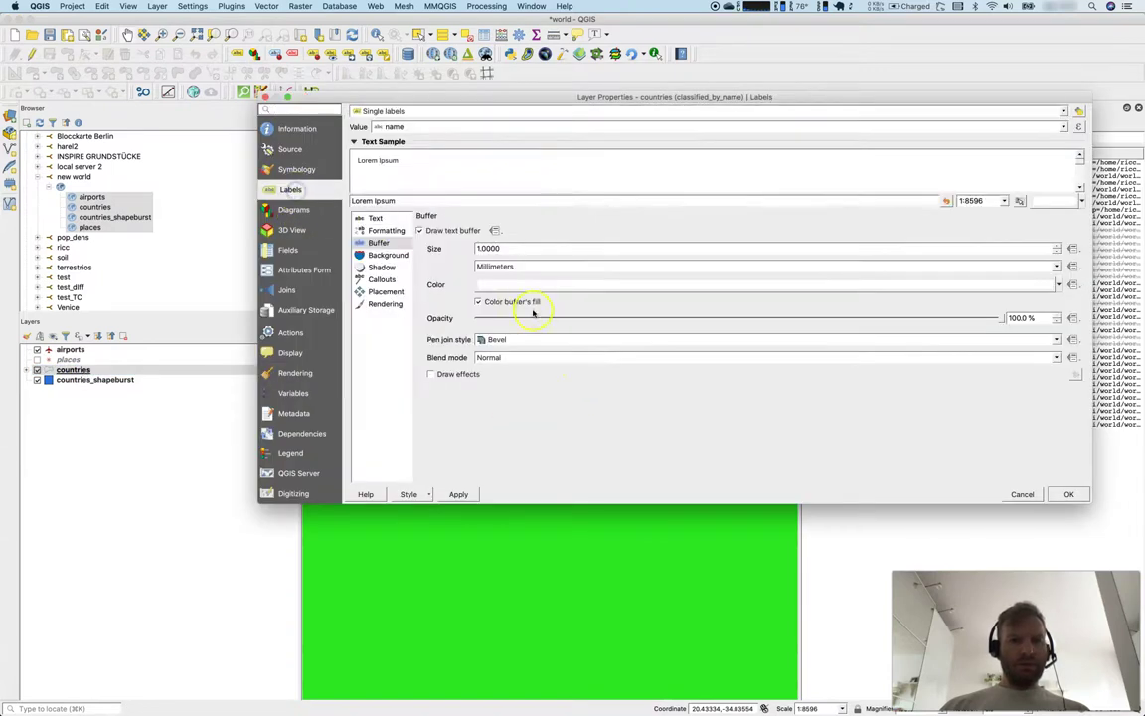
pyautogui.click(385, 303)
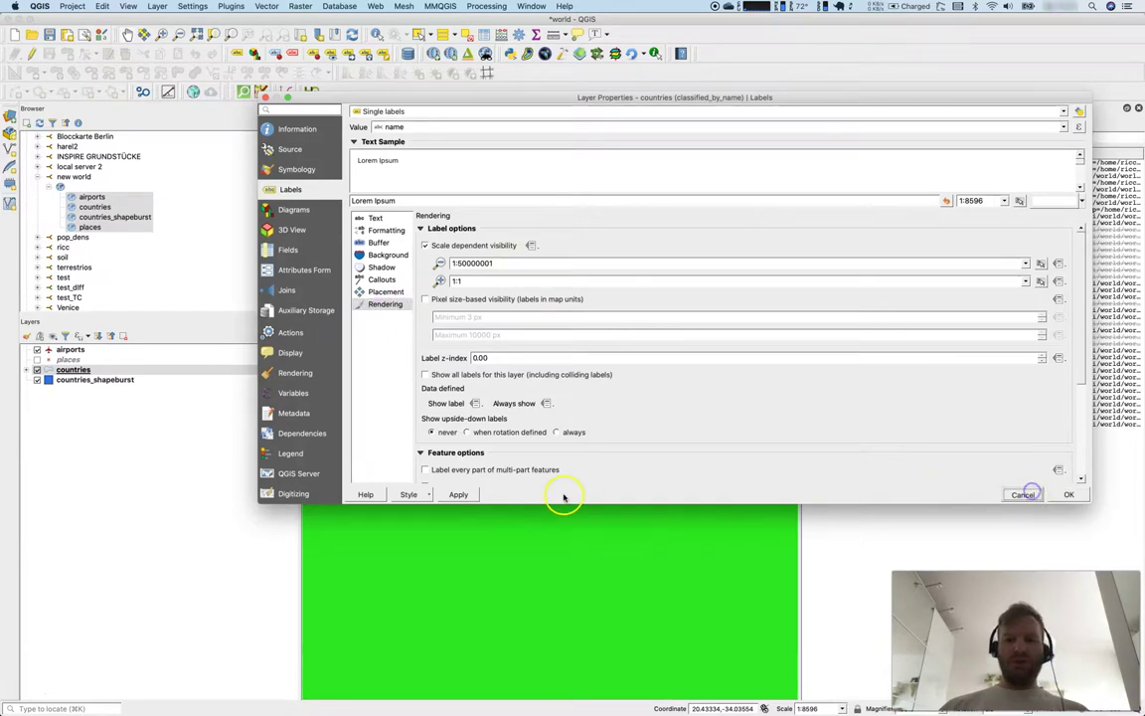
pyautogui.click(1025, 494)
# With the map centred on South America, move countries_shapeburst above countries in the Layers panel.
pyautogui.scroll(-6, 542, 482)
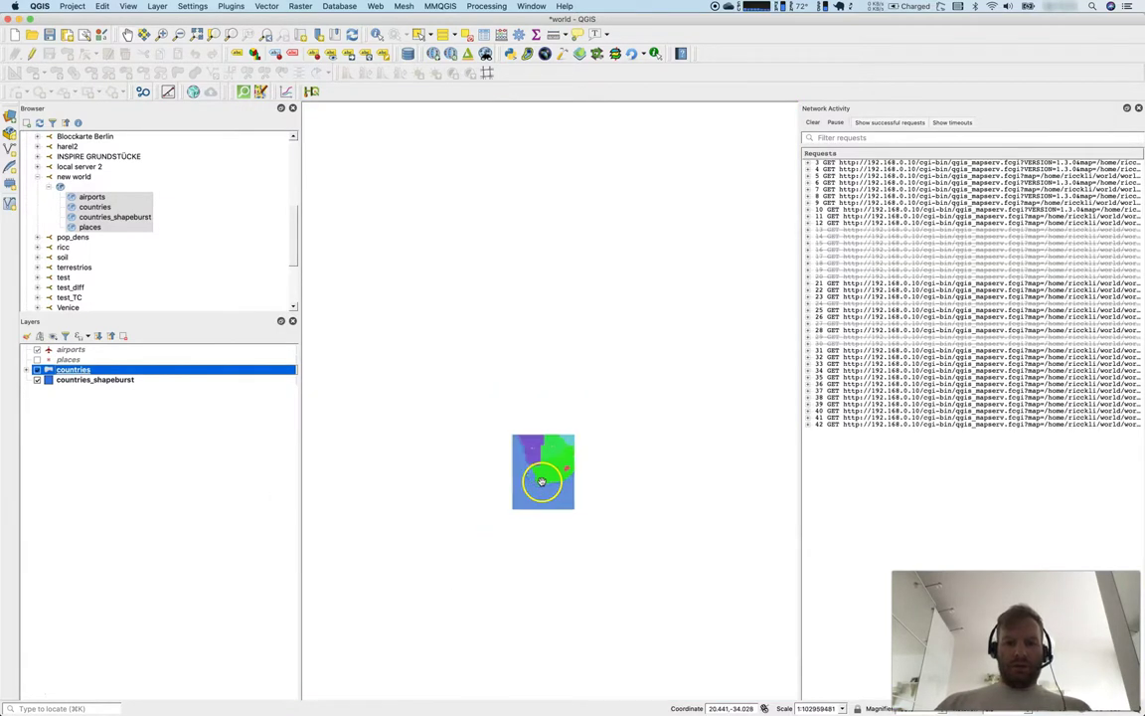
pyautogui.moveTo(528, 435); pyautogui.dragTo(611, 449)
pyautogui.scroll(5, 494, 477)
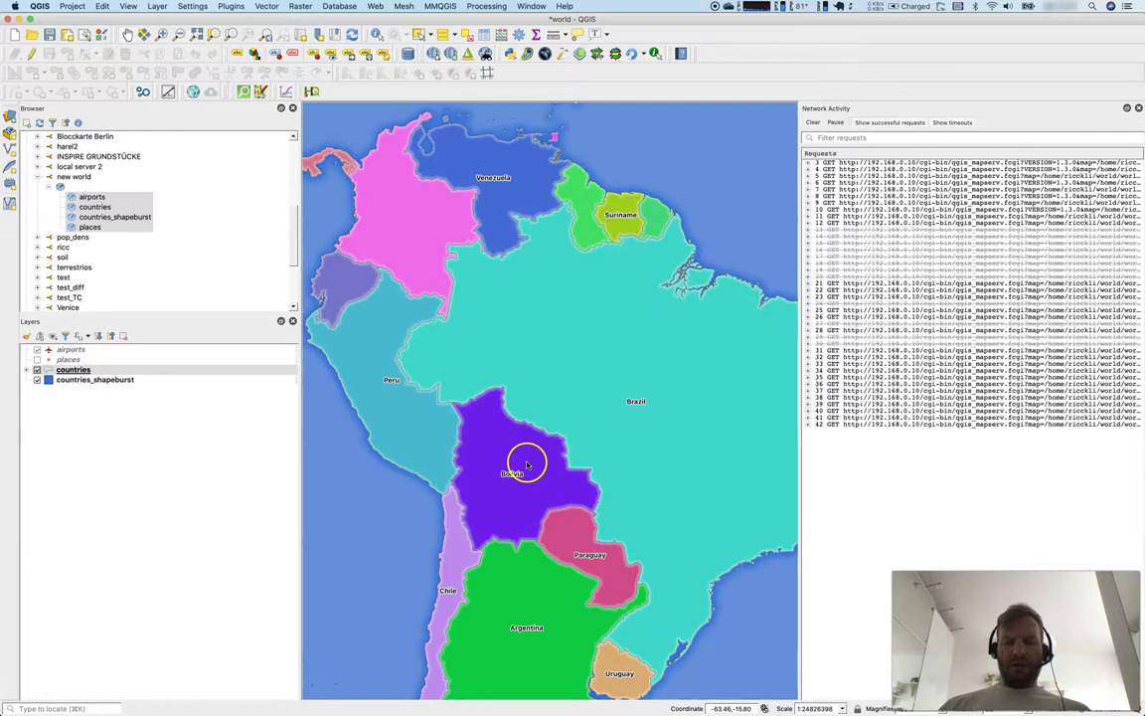
pyautogui.moveTo(526, 460); pyautogui.dragTo(452, 374)
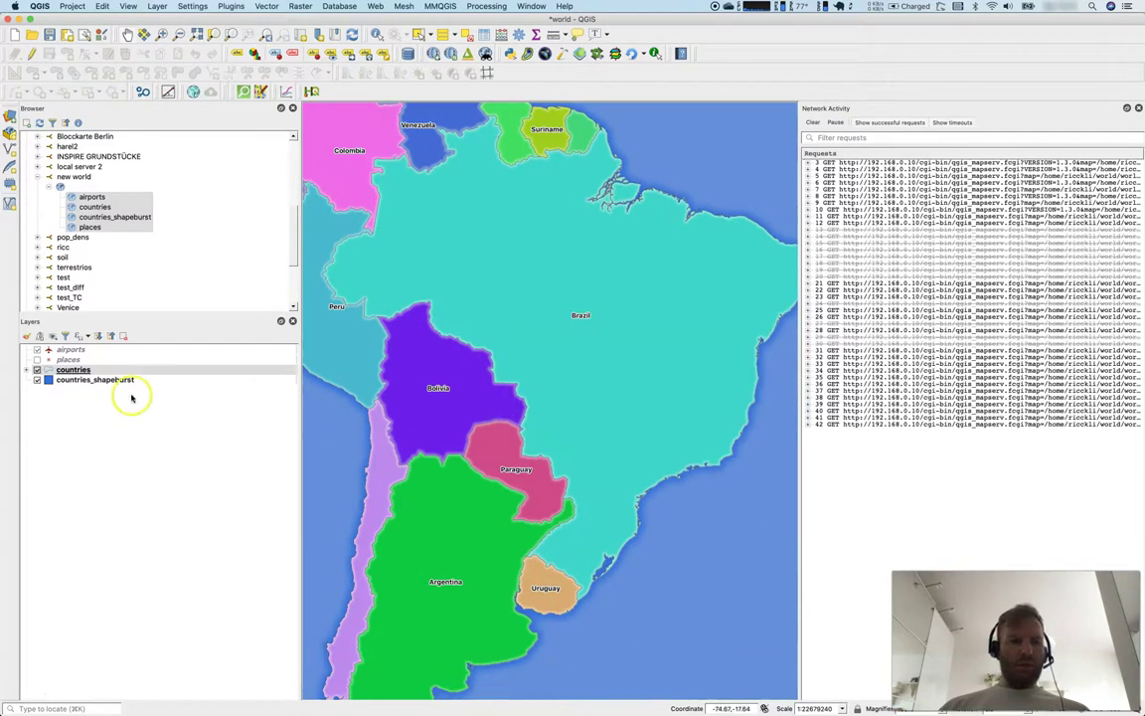
pyautogui.moveTo(77, 378); pyautogui.dragTo(77, 366)
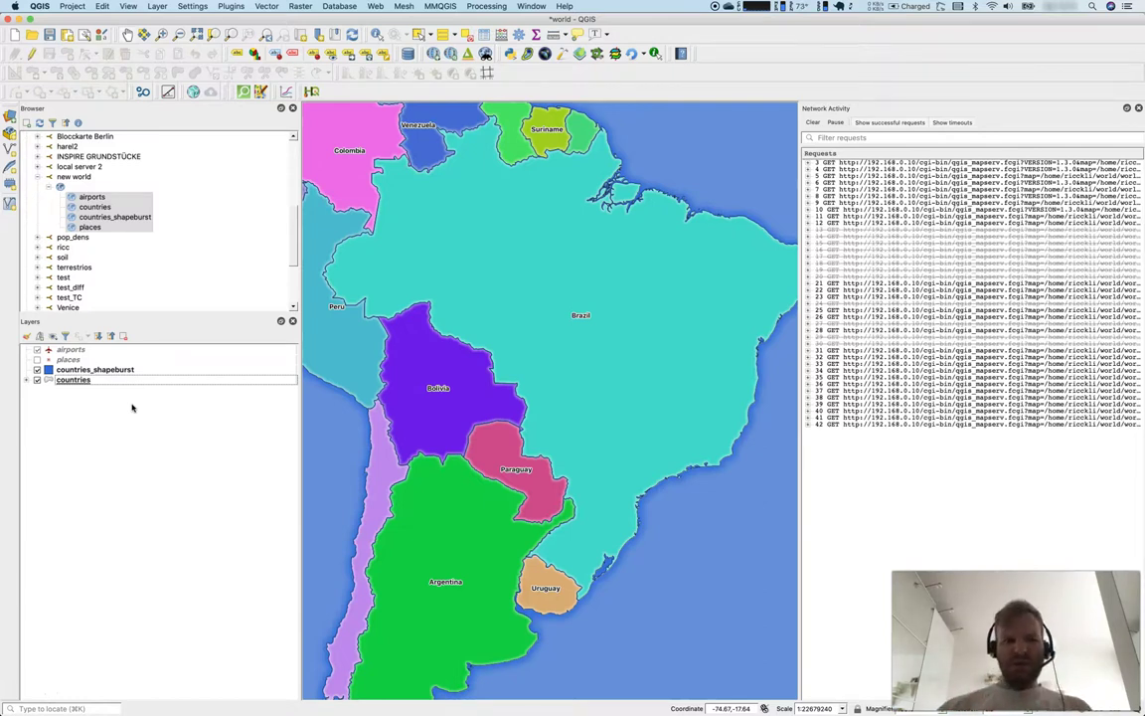
pyautogui.doubleClick(74, 370)
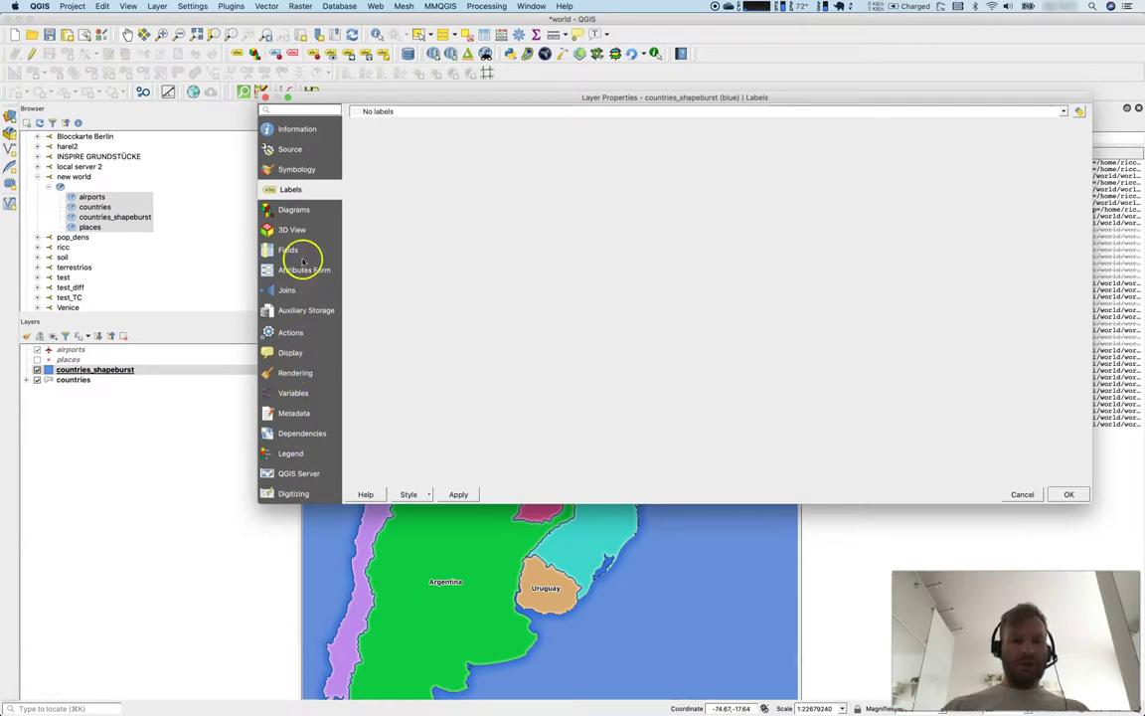
pyautogui.moveTo(303, 243); pyautogui.dragTo(301, 392)
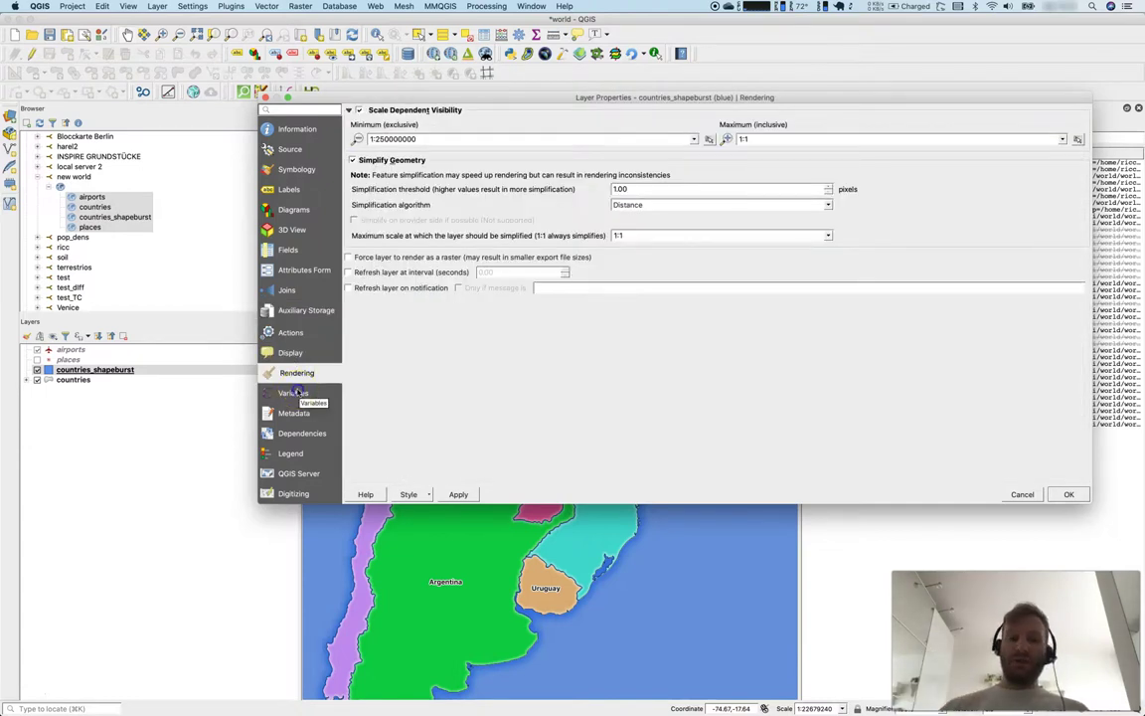
pyautogui.click(299, 392)
pyautogui.click(308, 432)
pyautogui.click(299, 453)
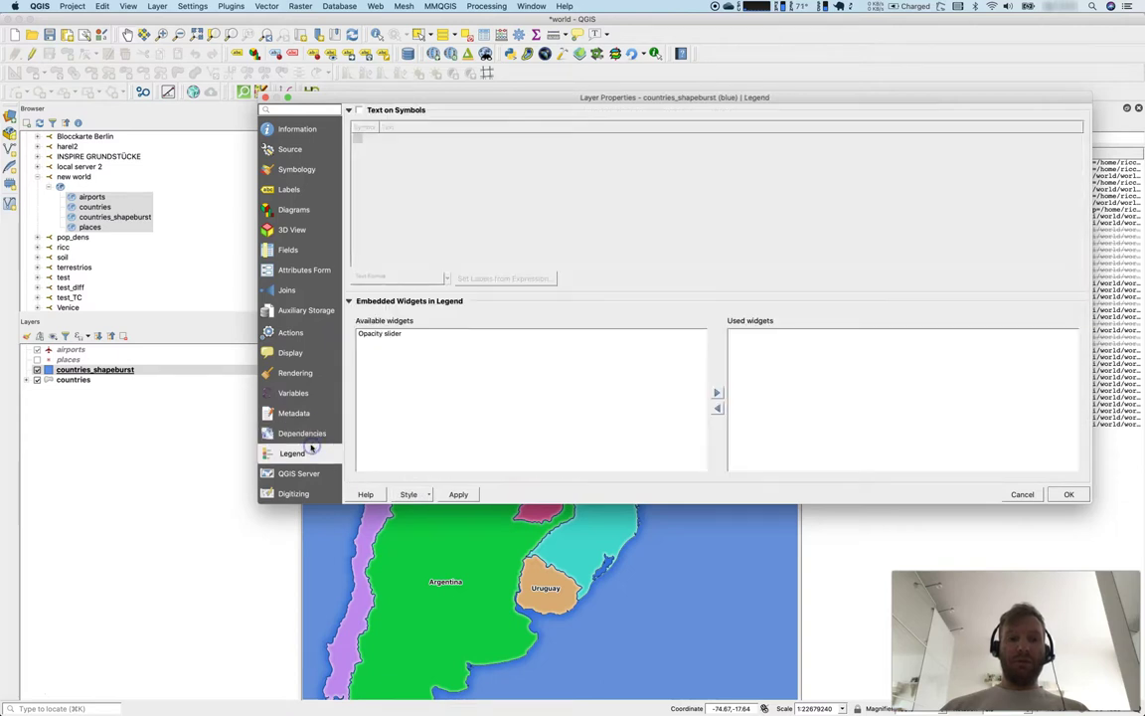
pyautogui.click(301, 411)
pyautogui.click(308, 433)
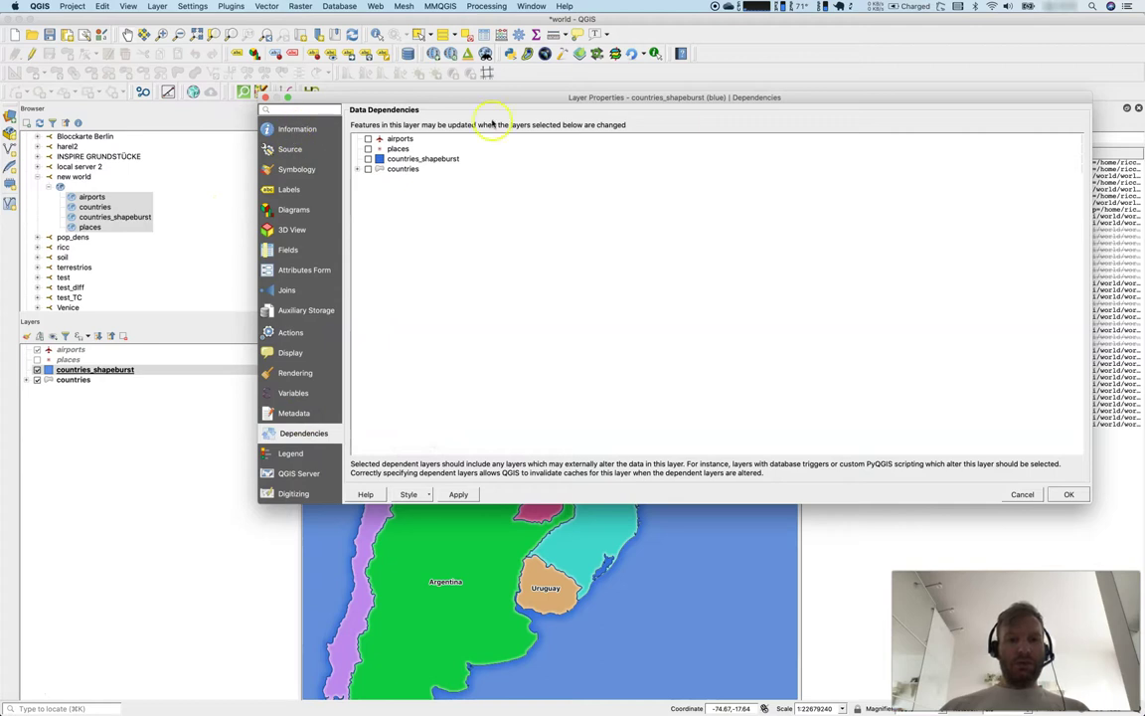
pyautogui.click(265, 98)
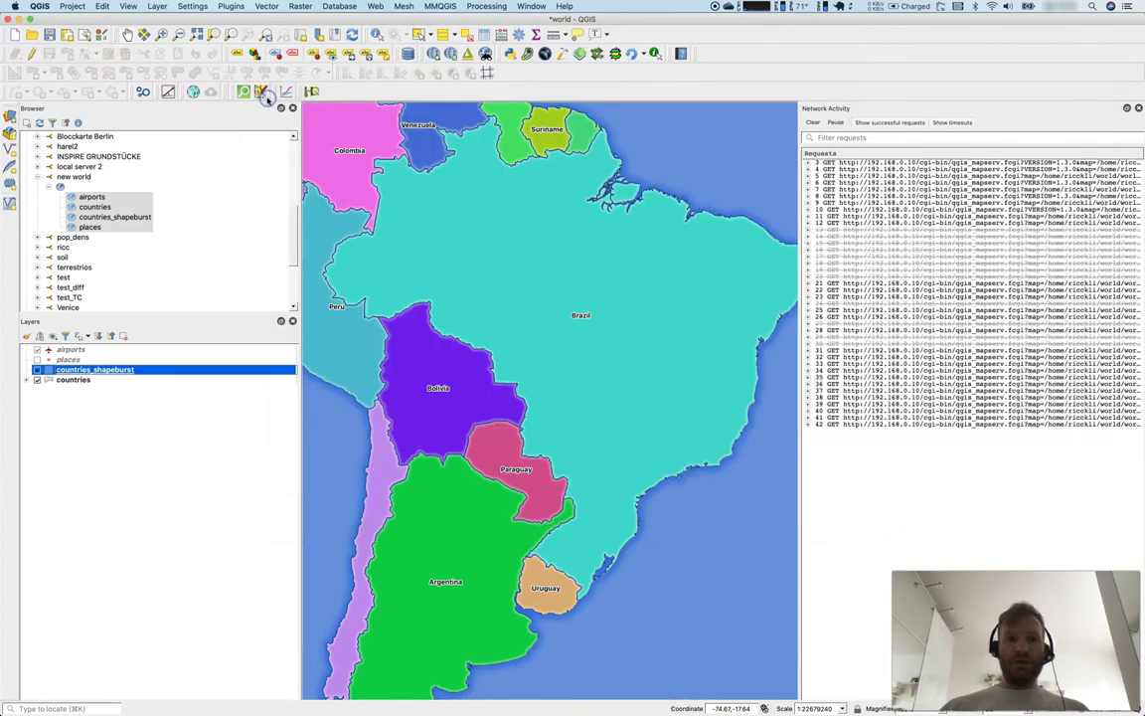